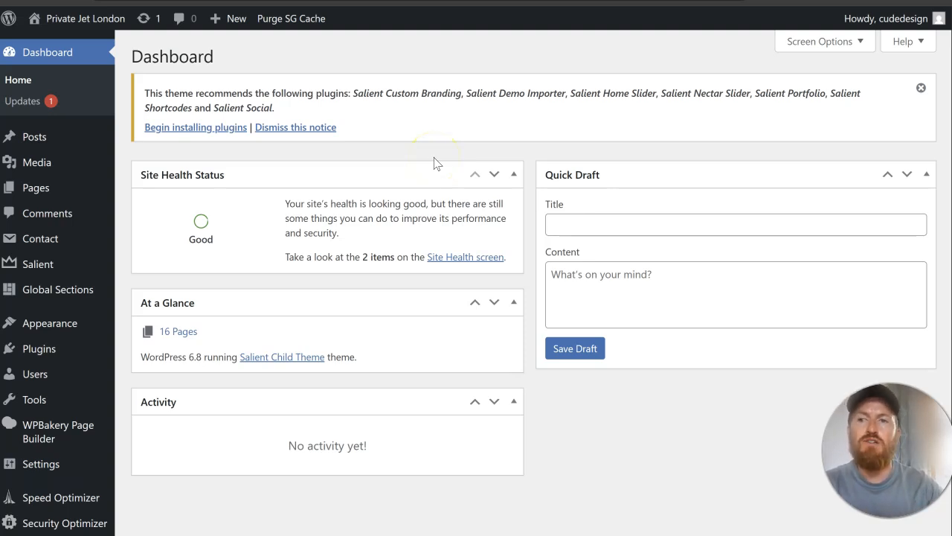
- Search the plugin directory for "rank math", and install and activate the Rank Math SEO plugin
left_click(425, 164)
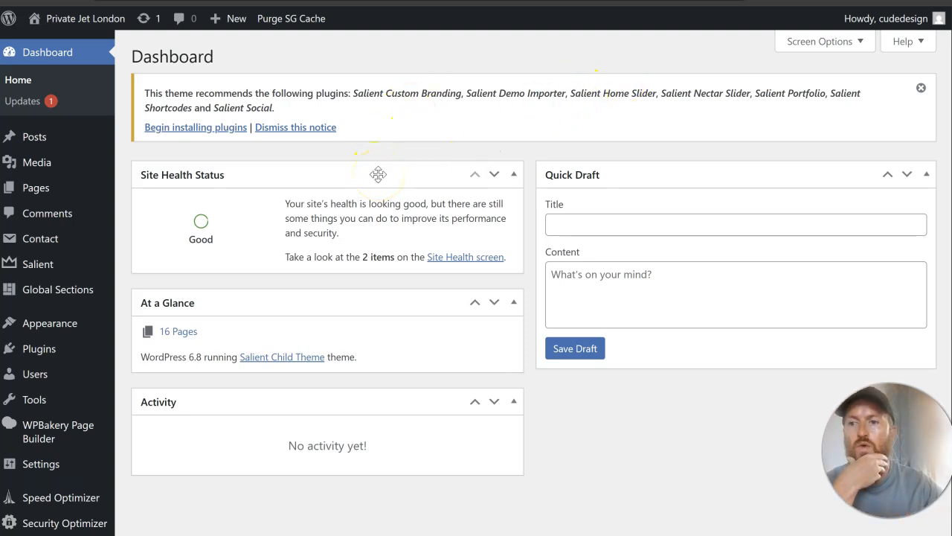
mouse_move(48, 352)
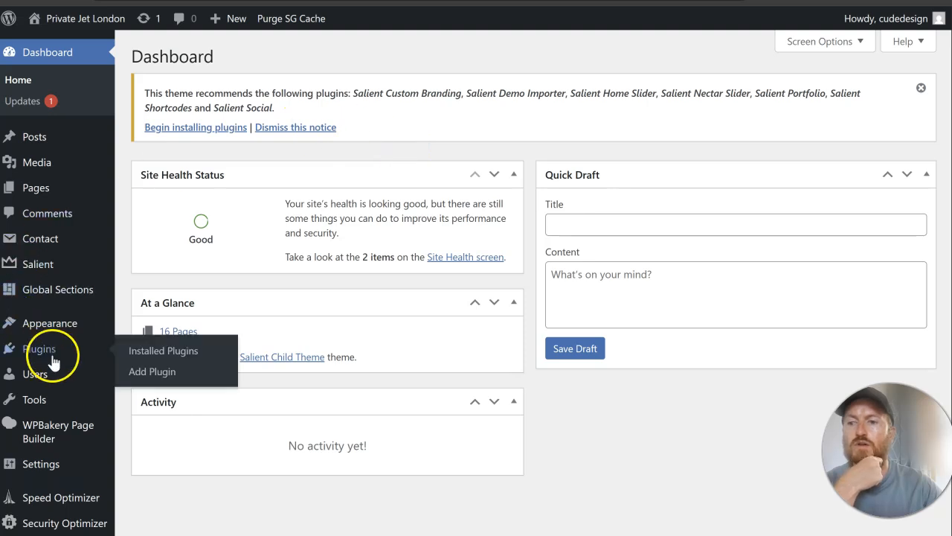
left_click(131, 376)
left_click(708, 176)
type("rank")
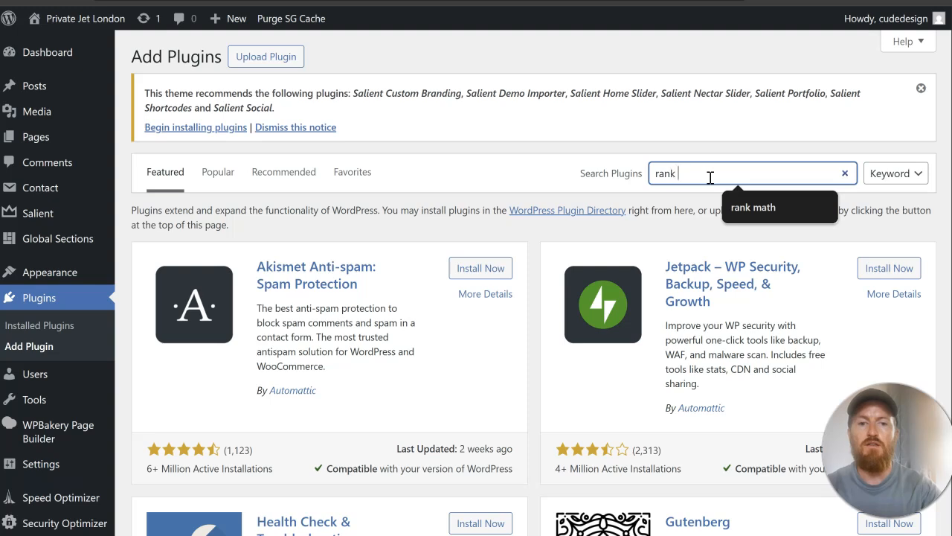
type(" math")
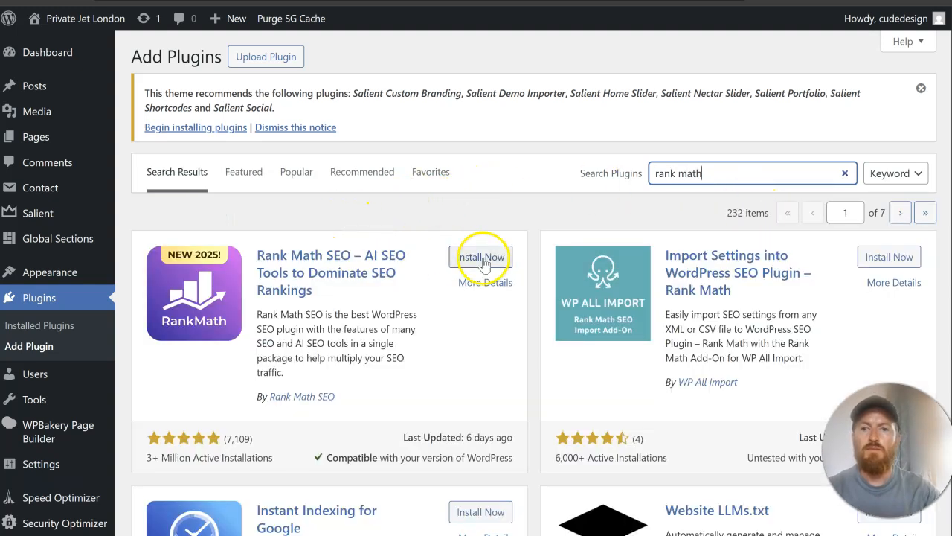
left_click(482, 258)
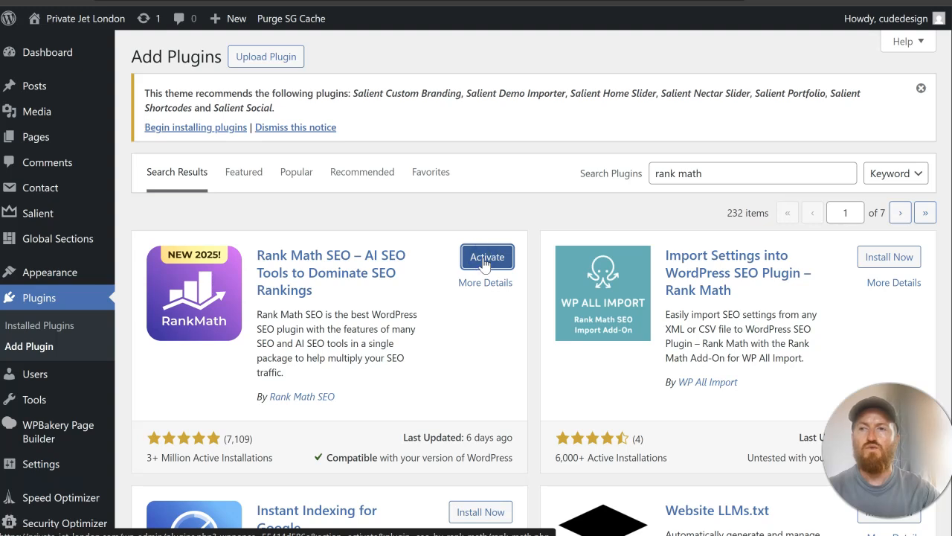
scroll(223, 248, "down", 3)
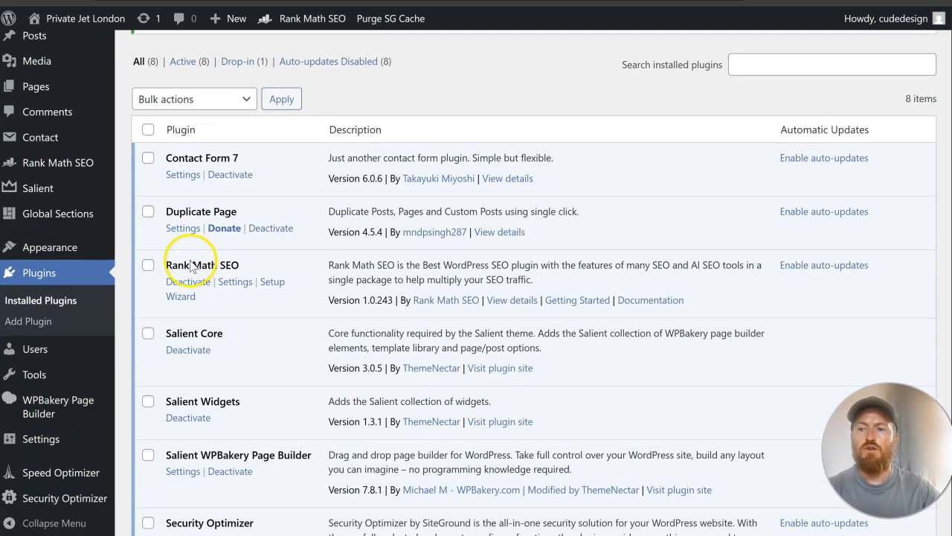
- Open the Rank Math SEO setup wizard and start it in Advanced mode
left_click(82, 171)
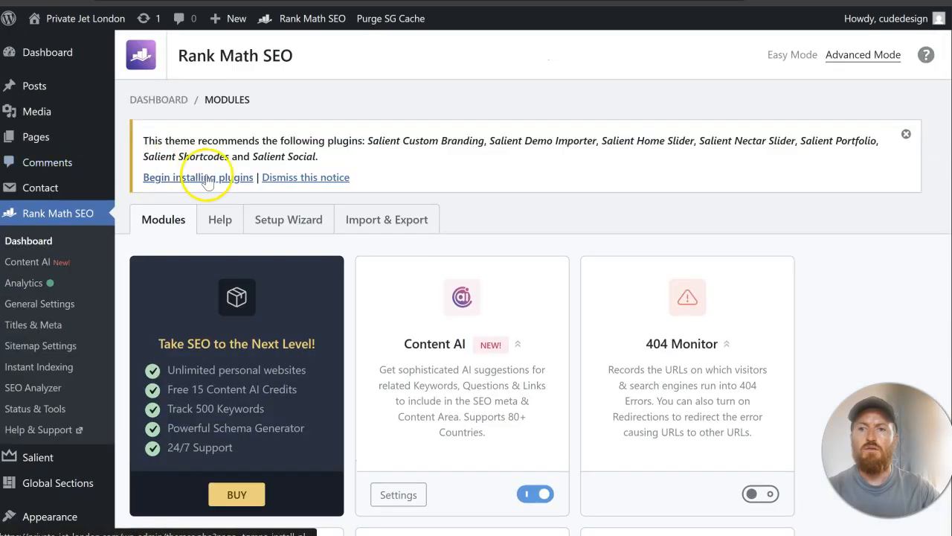
left_click(314, 219)
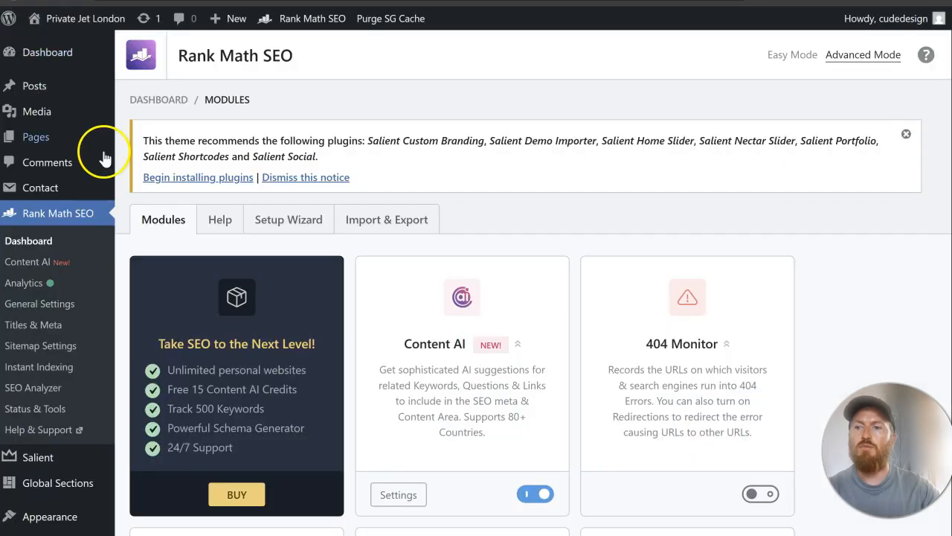
left_click(309, 229)
scroll(382, 245, "down", 4)
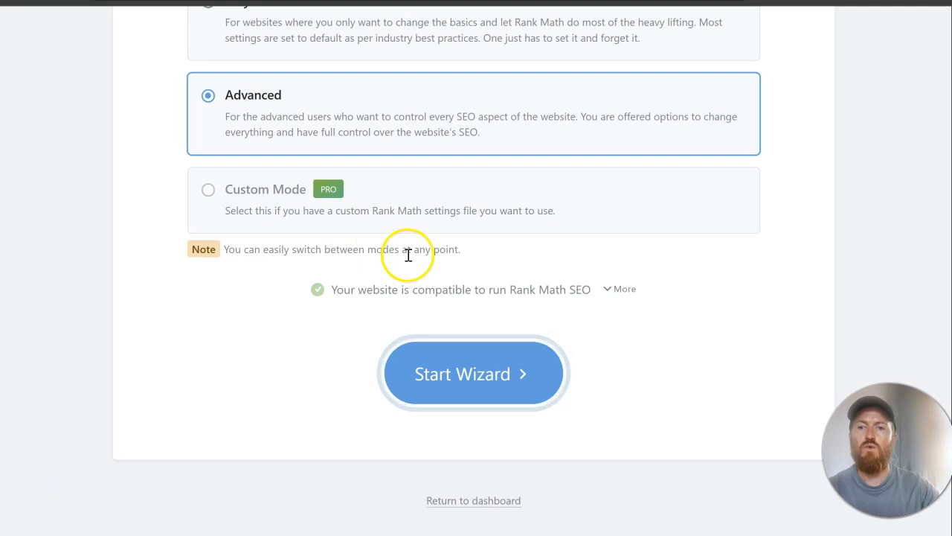
scroll(408, 256, "up", 1)
scroll(406, 260, "up", 1)
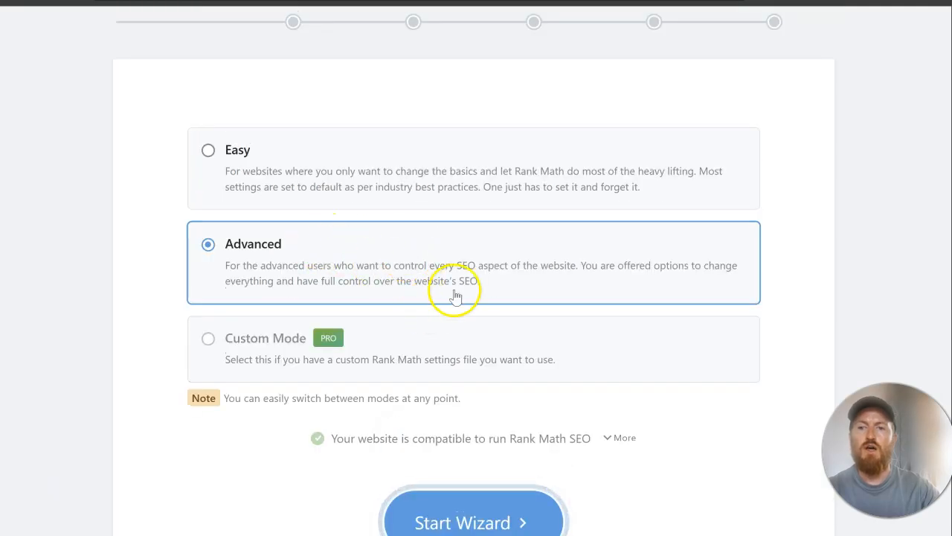
scroll(464, 297, "down", 1)
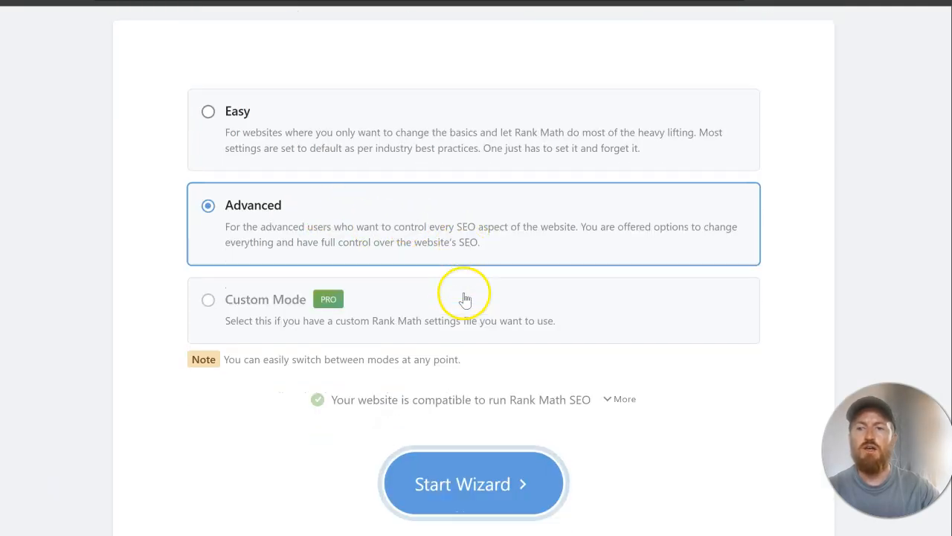
left_click(459, 452)
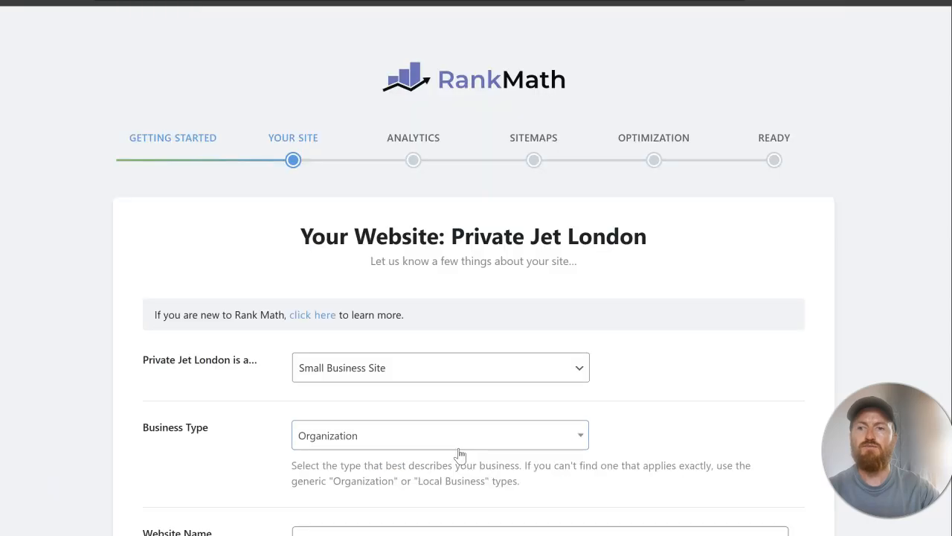
- Keep Small Business Site as the site type with the prefilled website details, and save the site information
scroll(686, 369, "down", 1)
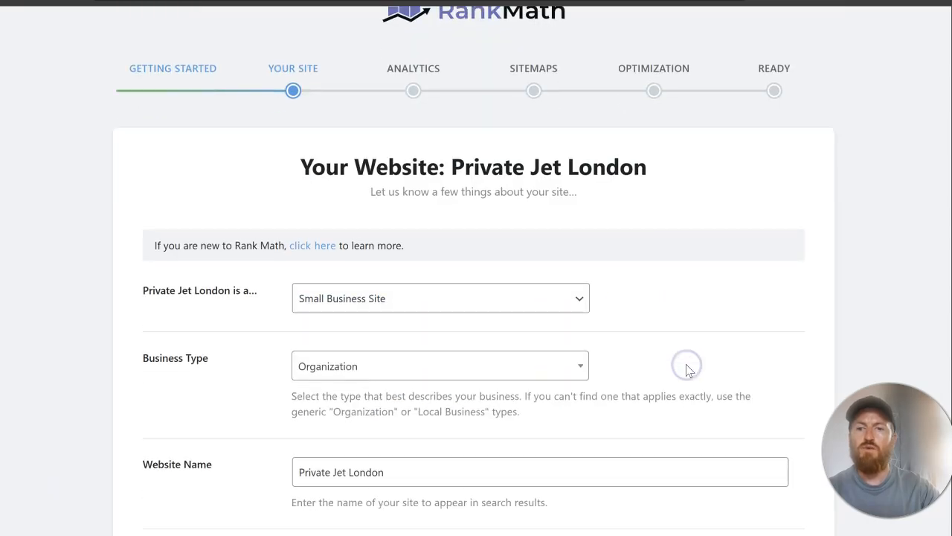
left_click(504, 294)
left_click(504, 293)
left_click(761, 296)
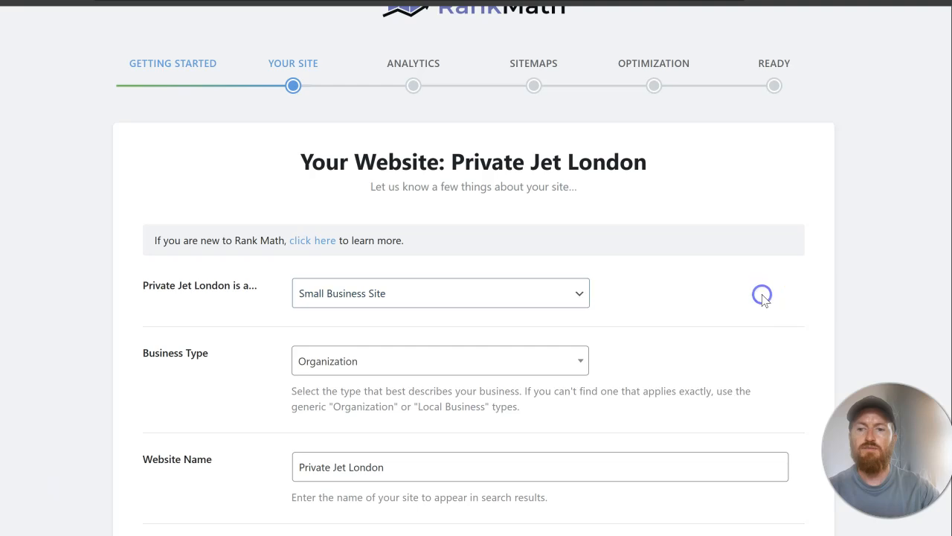
scroll(762, 296, "down", 3)
scroll(478, 242, "down", 2)
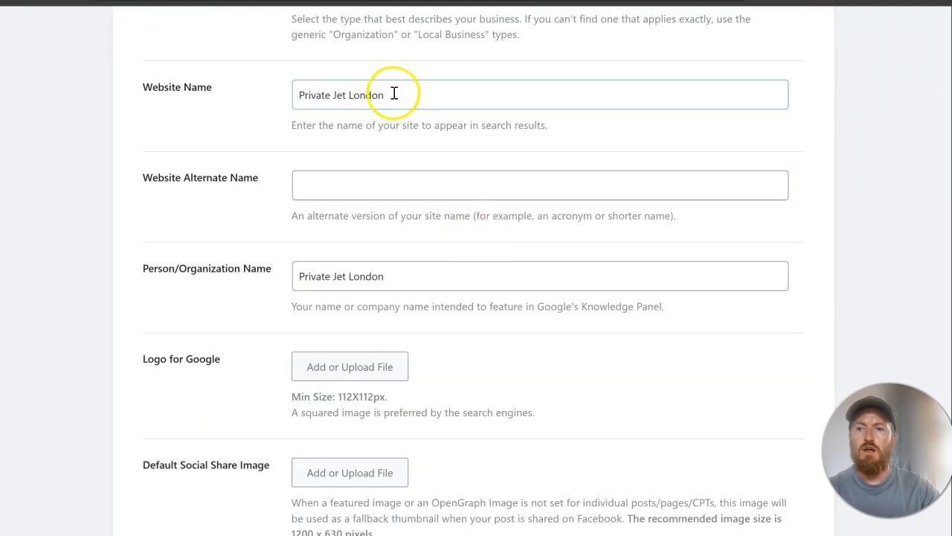
scroll(468, 217, "down", 2)
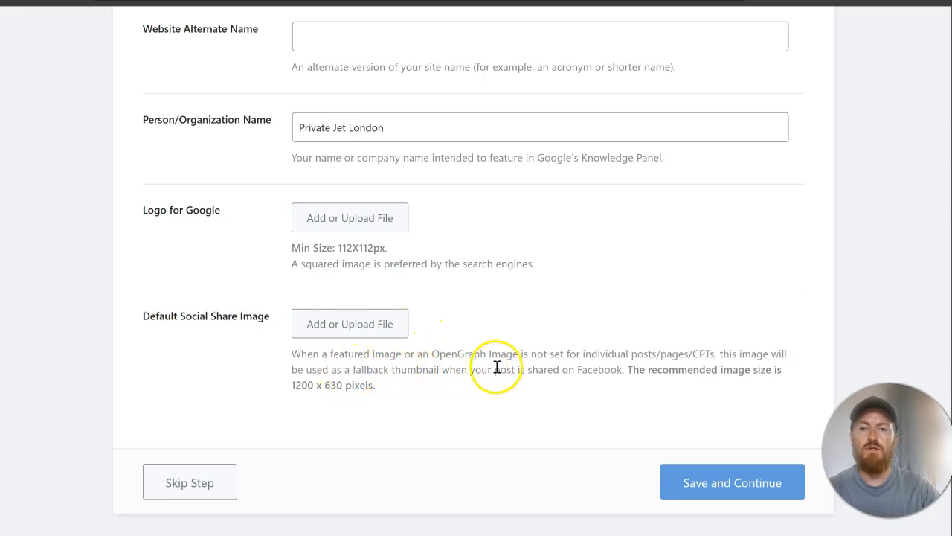
left_click(735, 481)
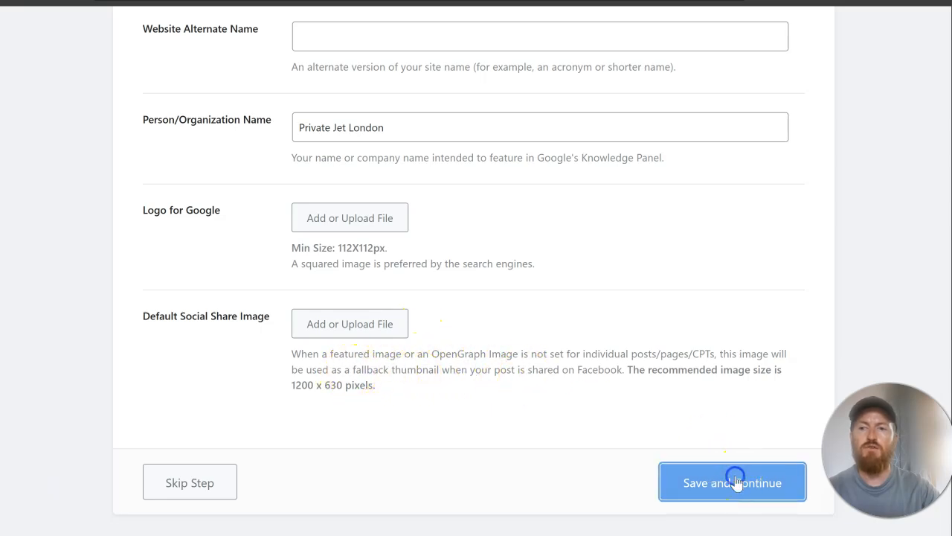
- Connect the Rank Math account by activating the free plan, and grant Rank Math SEO access to the Google account
scroll(687, 357, "down", 2)
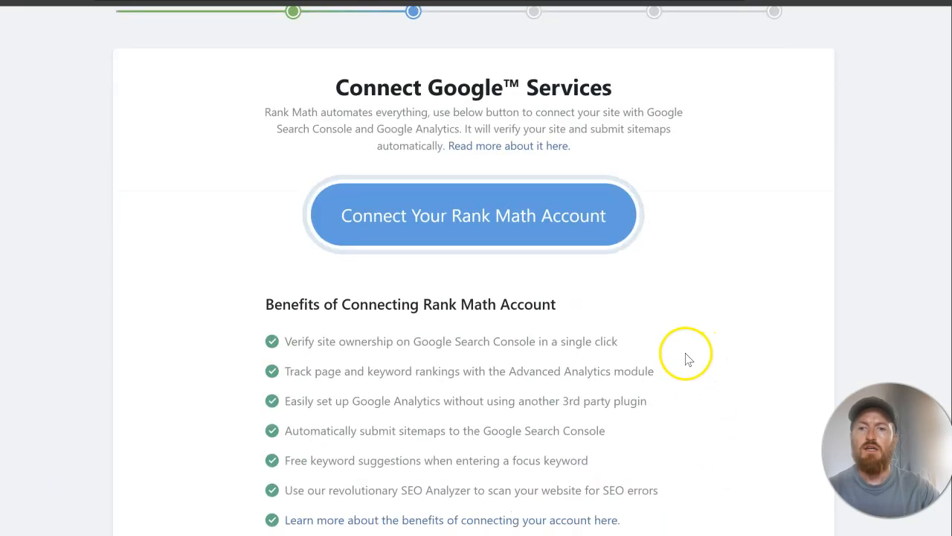
left_click(550, 235)
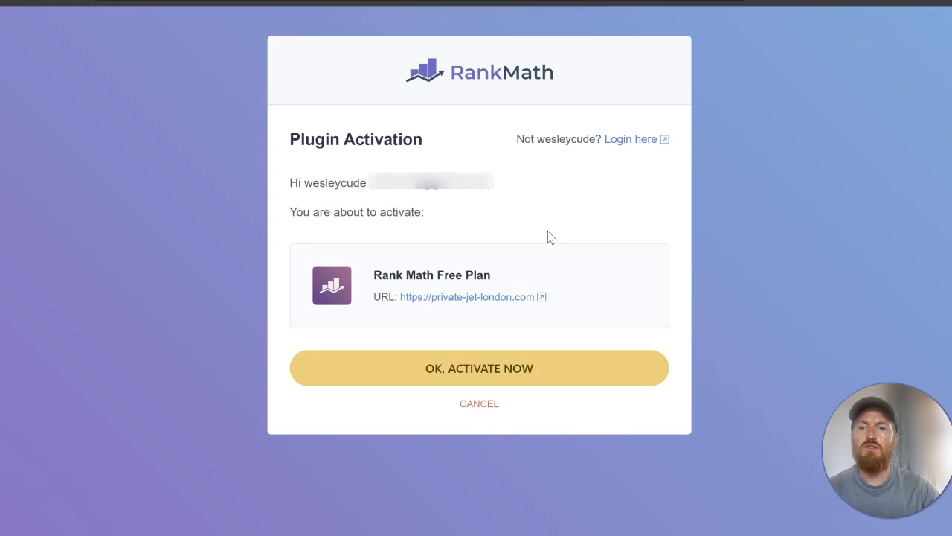
left_click(503, 377)
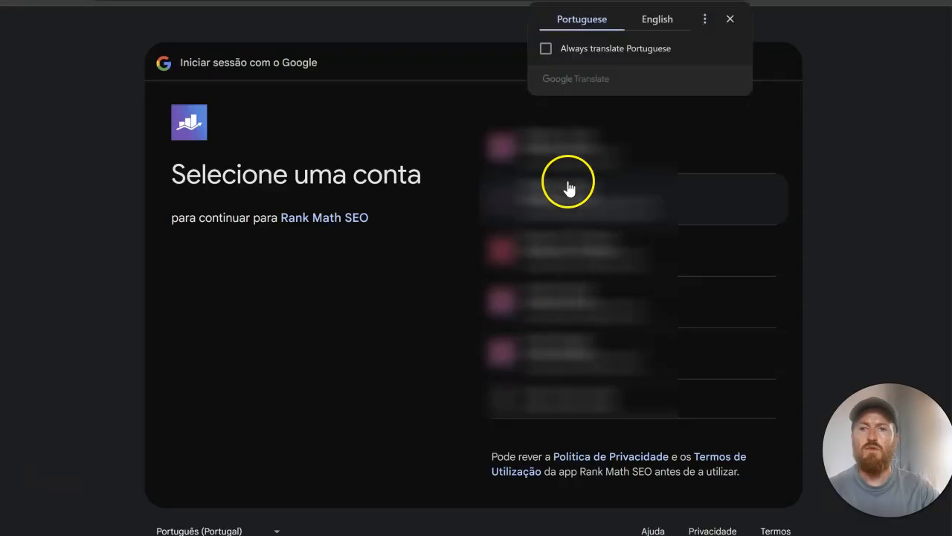
left_click(561, 155)
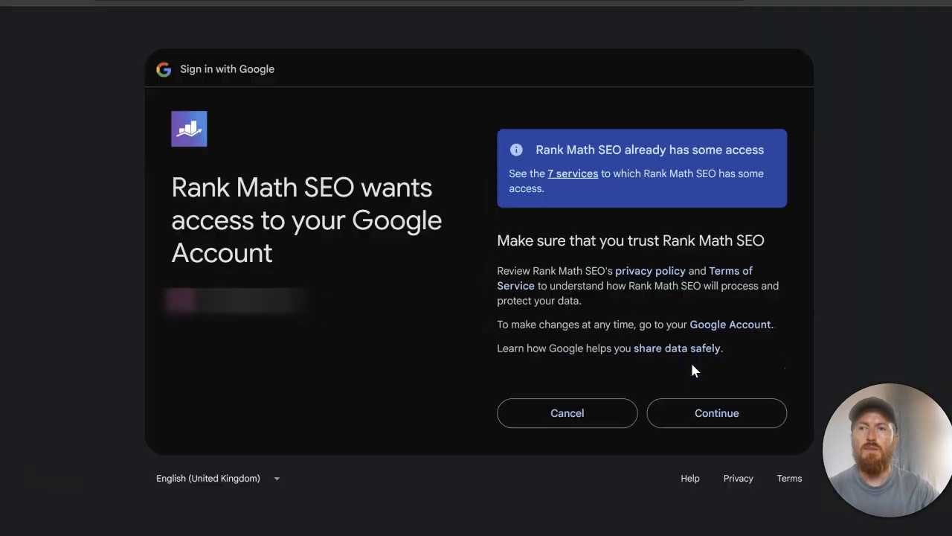
left_click(705, 426)
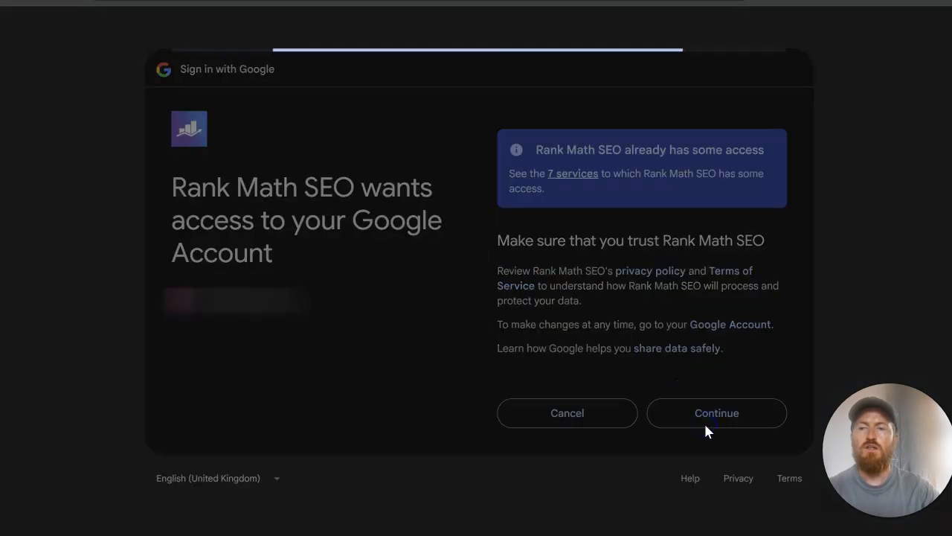
- Examine the Search Console site and the Analytics account, property and data stream selected for the connection
scroll(404, 272, "down", 3)
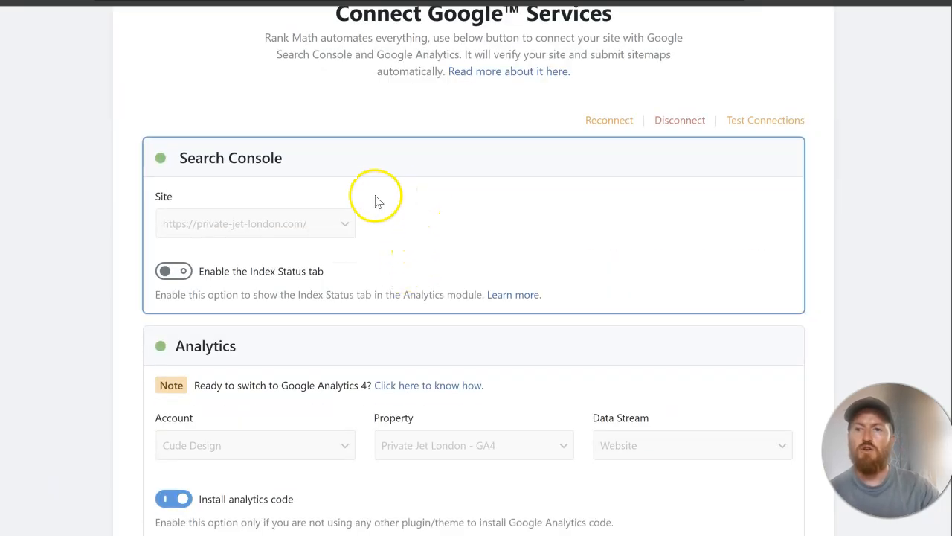
left_click(404, 220)
left_click(410, 233)
scroll(410, 236, "down", 2)
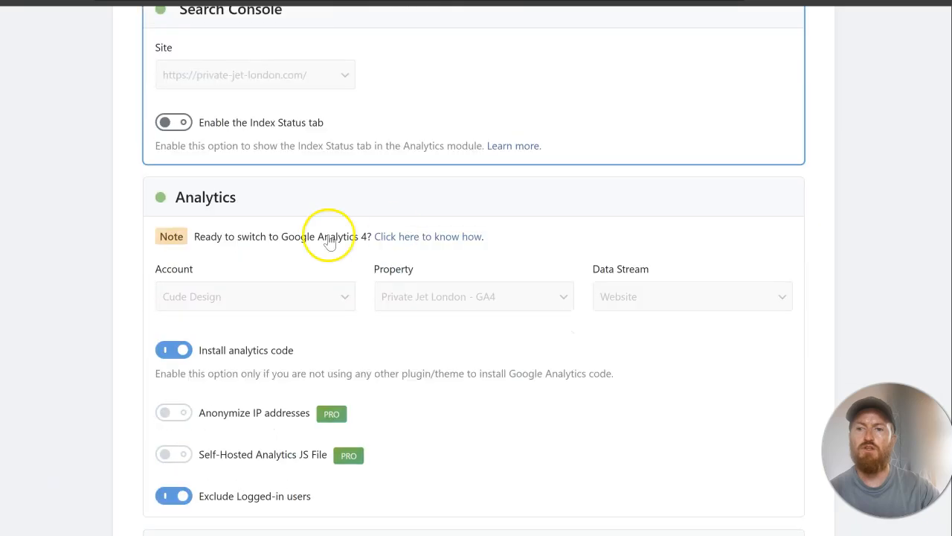
left_click(254, 298)
scroll(285, 295, "down", 2)
left_click(255, 153)
left_click(260, 149)
left_click(398, 149)
scroll(577, 223, "up", 1)
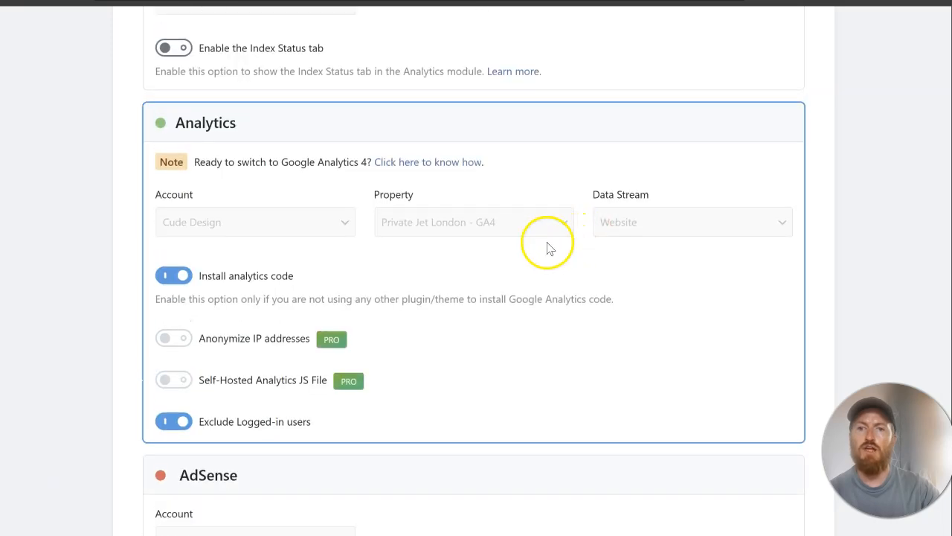
scroll(483, 241, "up", 3)
scroll(368, 260, "down", 5)
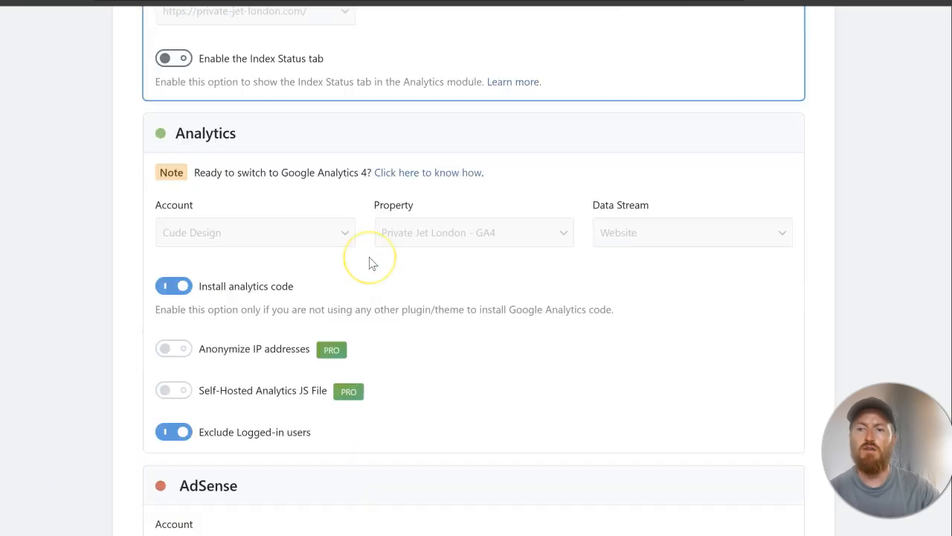
- Leave AdSense unset and email reports off, and save the Google services settings
scroll(372, 262, "down", 3)
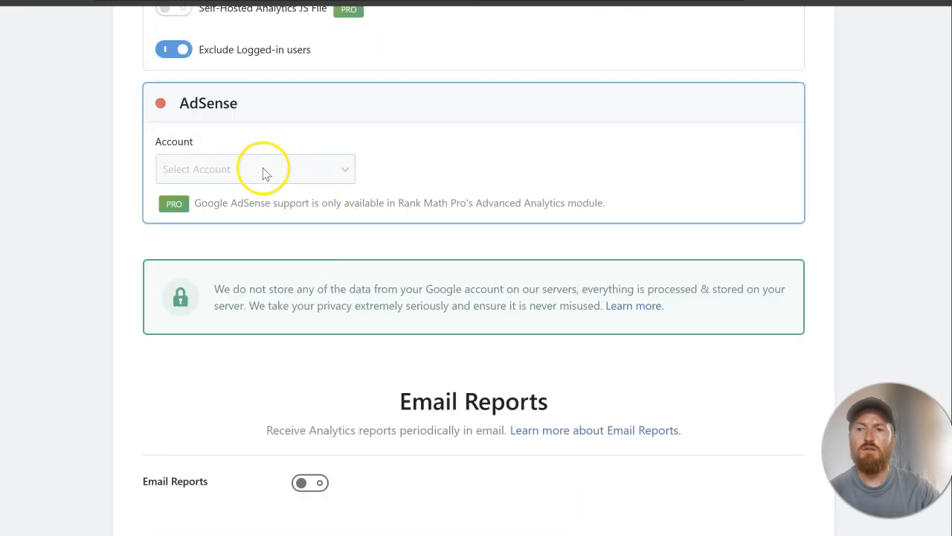
scroll(424, 197, "down", 2)
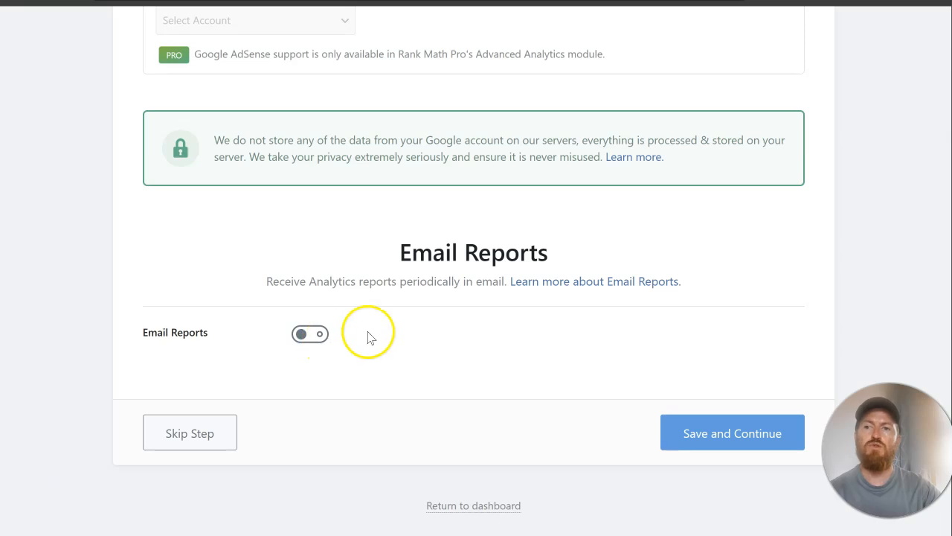
left_click(711, 439)
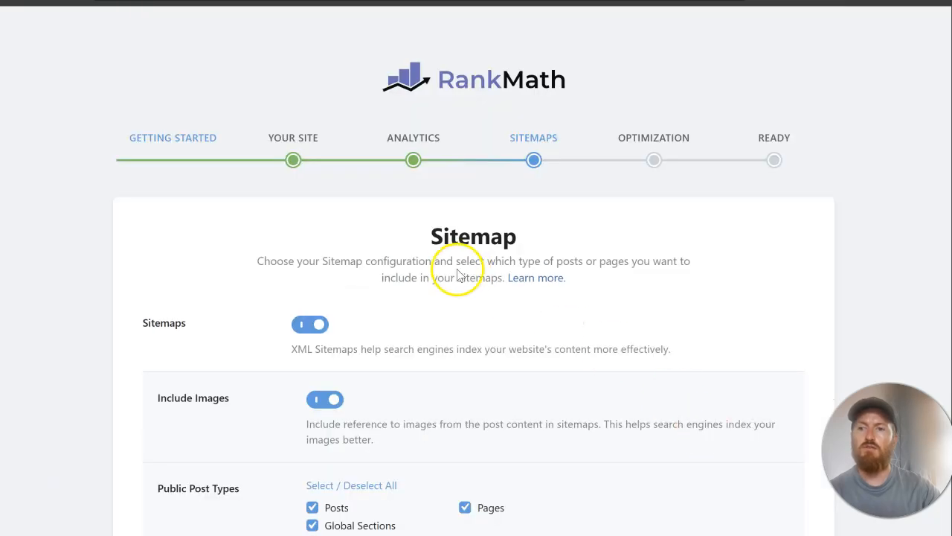
- Look over the sitemap options and switch to the blank slate notes page to read the sitemap definition
scroll(453, 273, "down", 3)
scroll(572, 214, "up", 2)
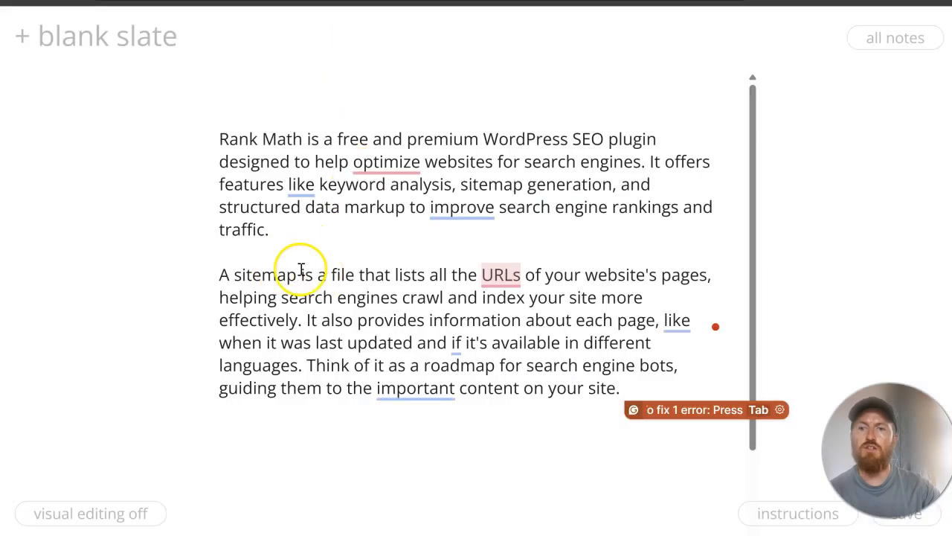
left_click(217, 276)
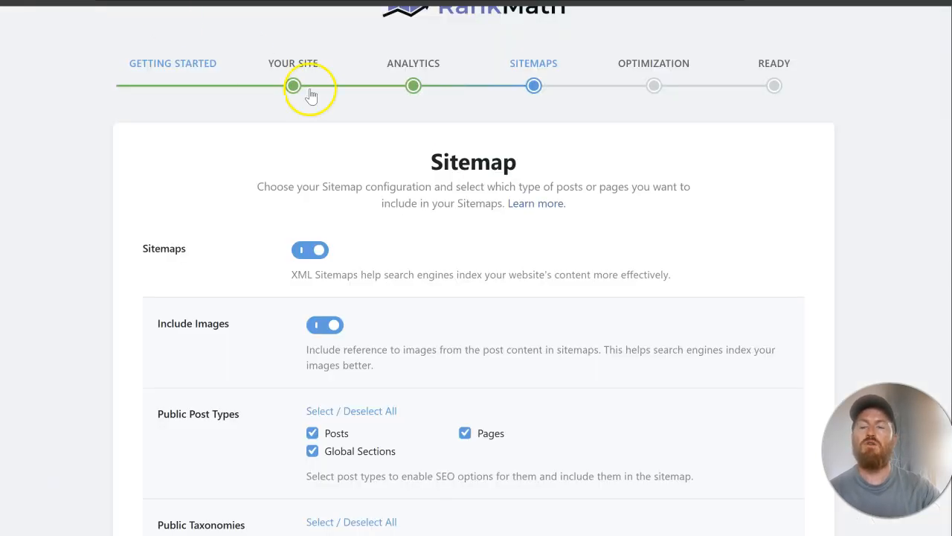
- Exclude Global Sections and Categories from the sitemap, keeping images, Posts and Pages included
scroll(406, 201, "down", 3)
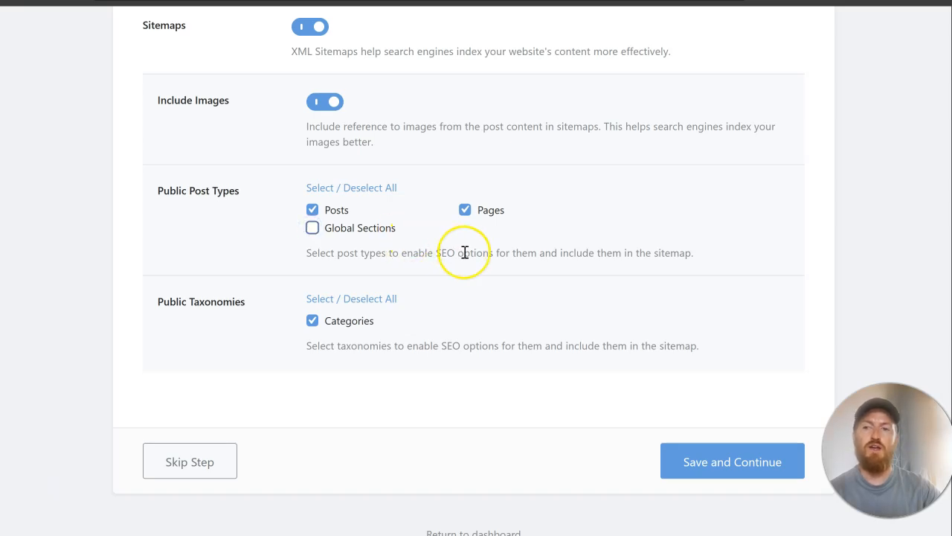
scroll(464, 252, "down", 1)
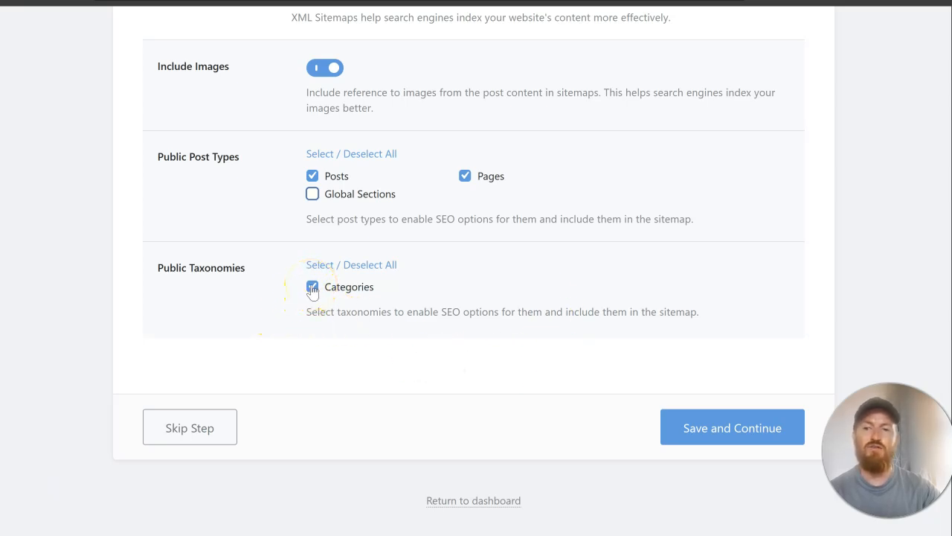
scroll(491, 264, "up", 2)
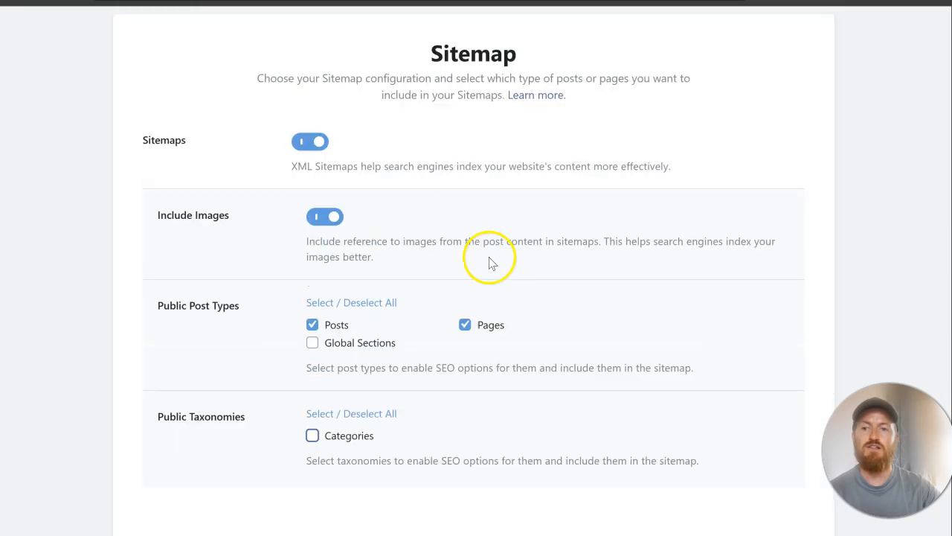
scroll(465, 187, "down", 2)
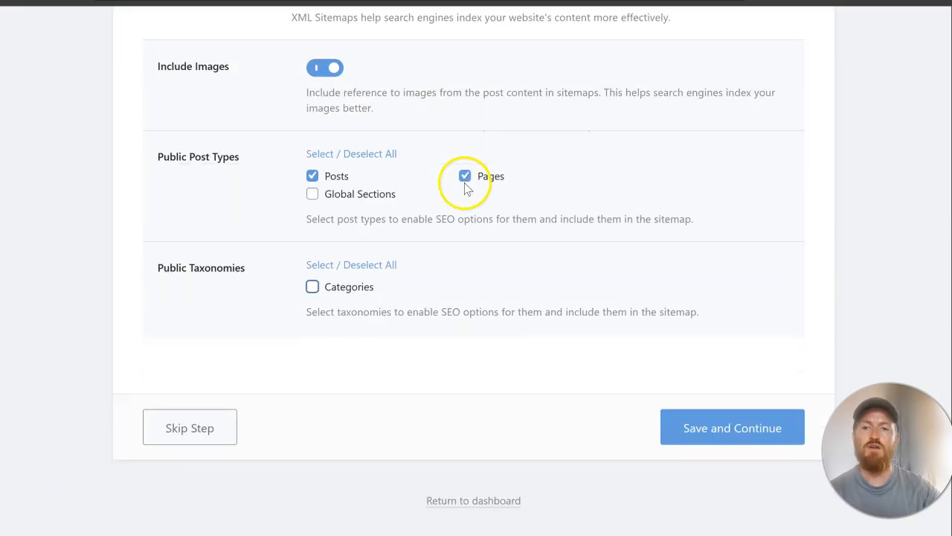
- Save the sitemap settings, turn on Nofollow External Links in the SEO tweaks, and save those as well
left_click(690, 430)
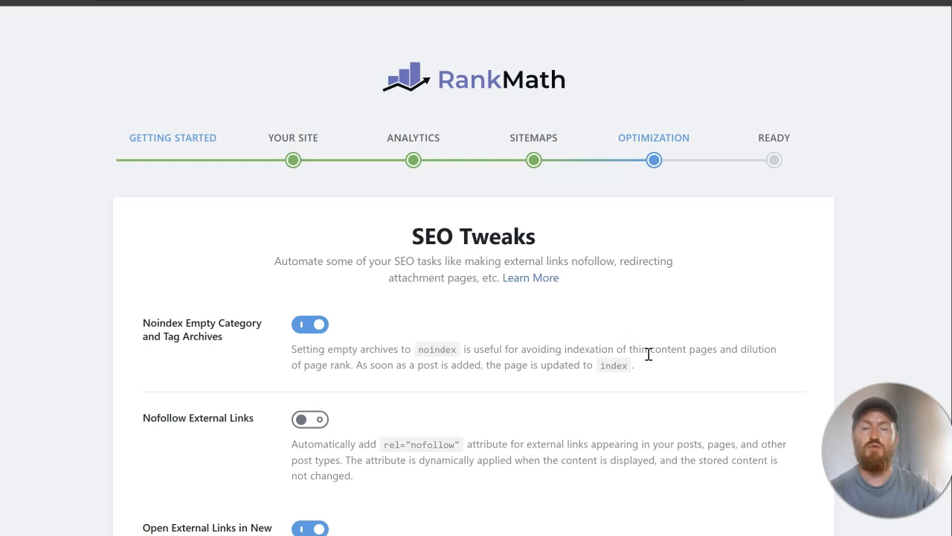
scroll(368, 272, "down", 2)
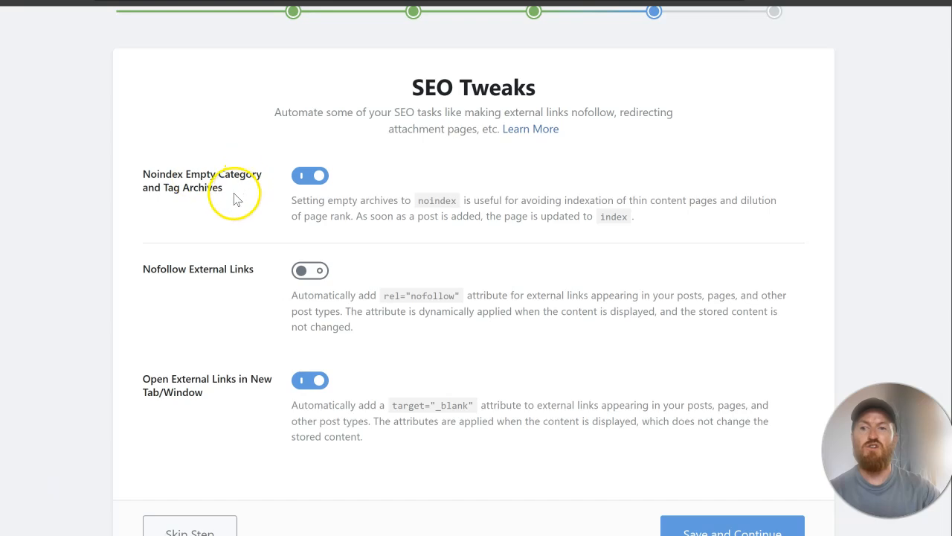
scroll(313, 212, "down", 1)
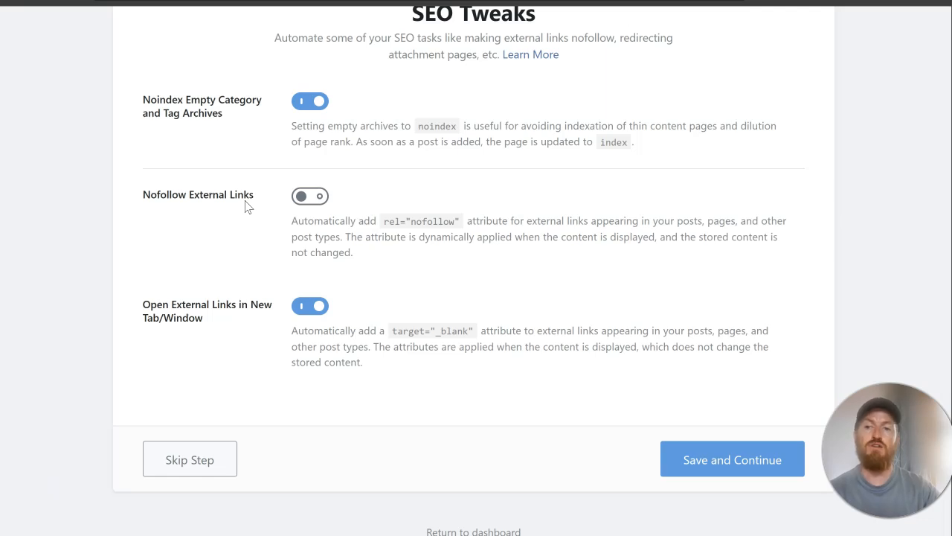
left_click(308, 196)
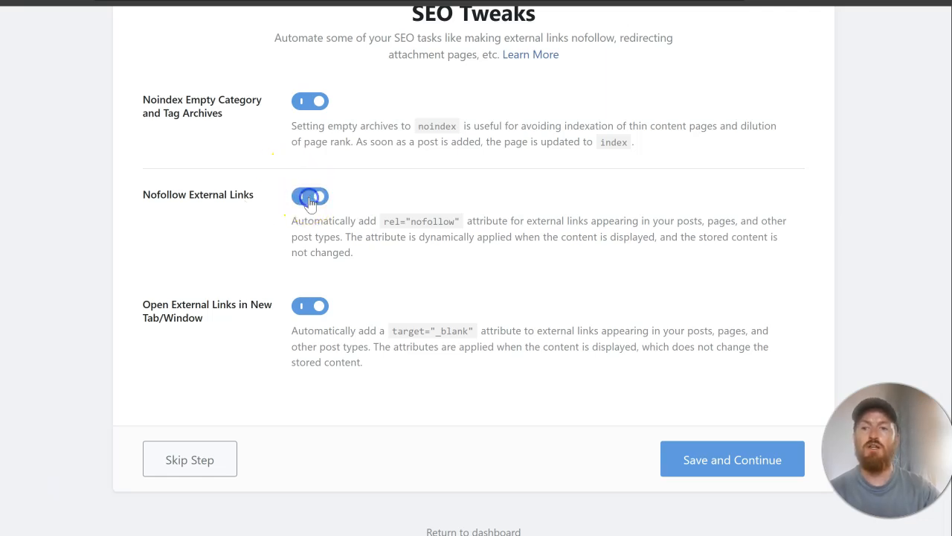
scroll(372, 265, "down", 1)
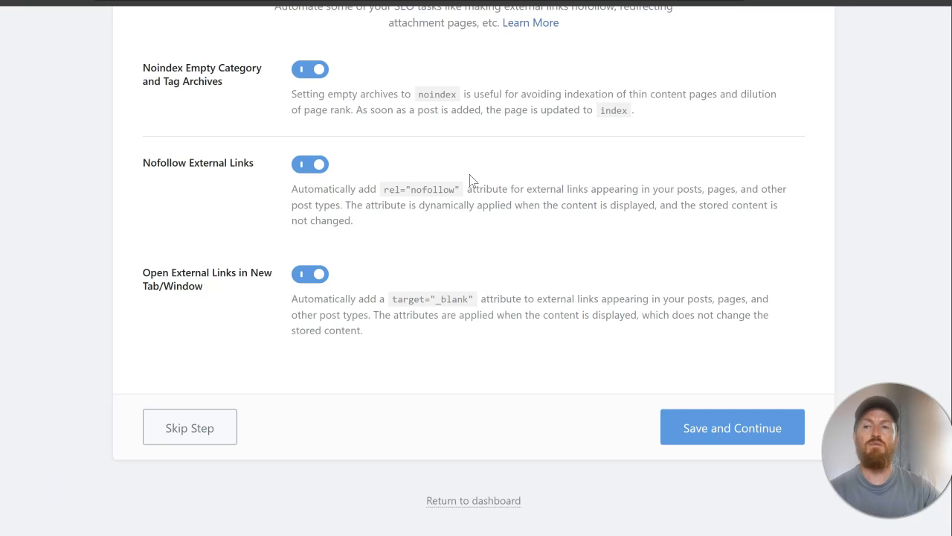
left_click(719, 445)
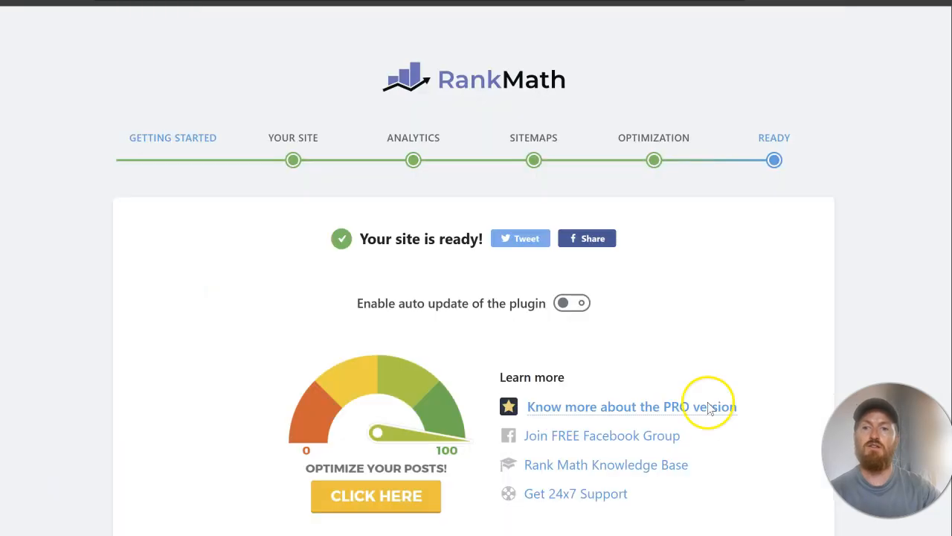
- Proceed to the advanced options setup and save the Role Manager stage with the Role Manager left off
scroll(445, 213, "down", 2)
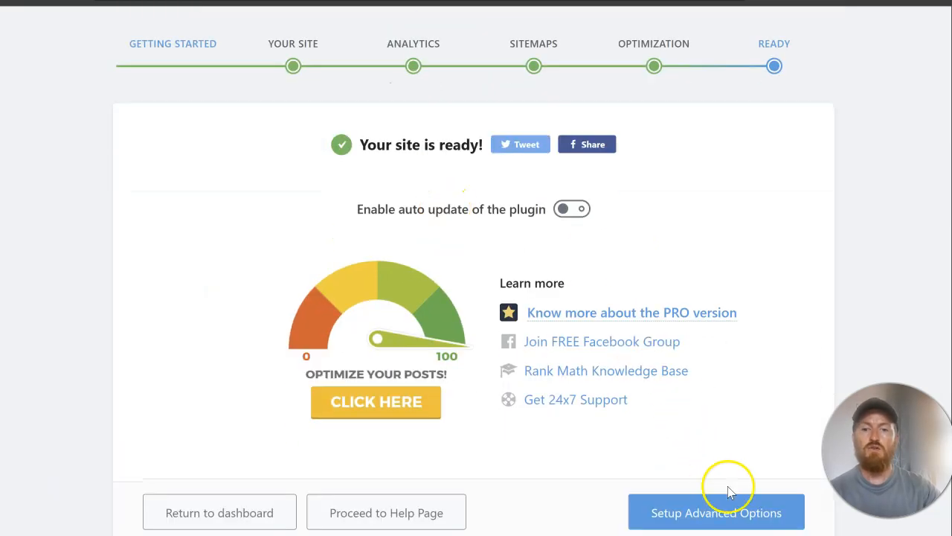
left_click(685, 513)
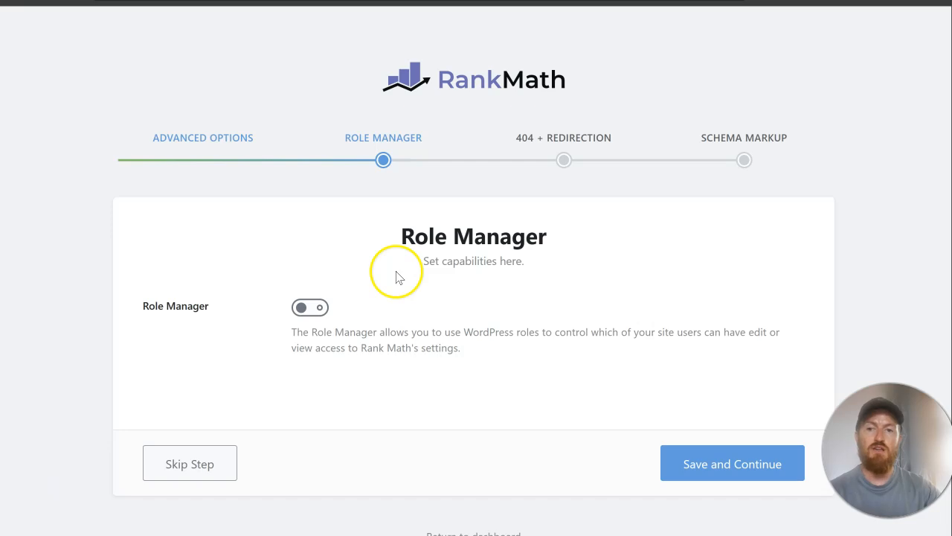
left_click(685, 458)
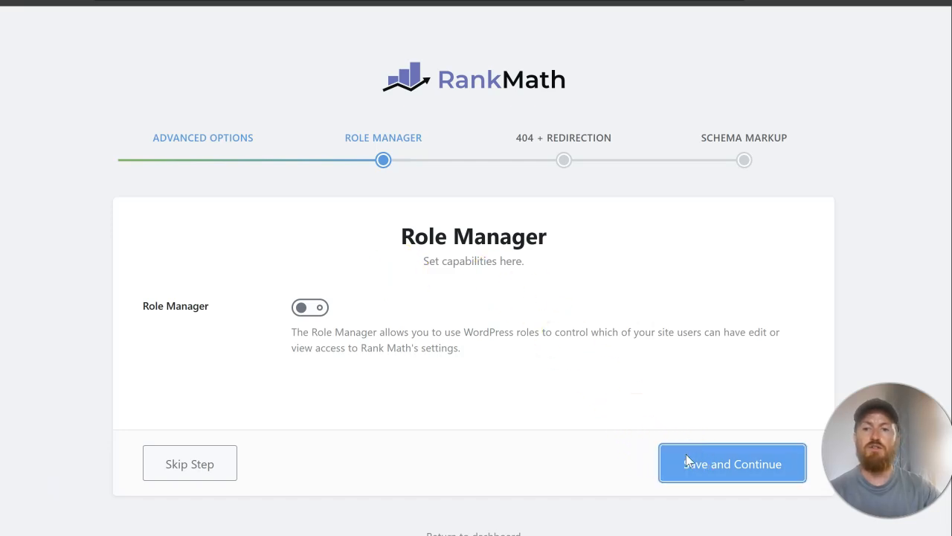
- Enable both the 404 Monitor and Redirections, and save the settings
scroll(436, 262, "down", 2)
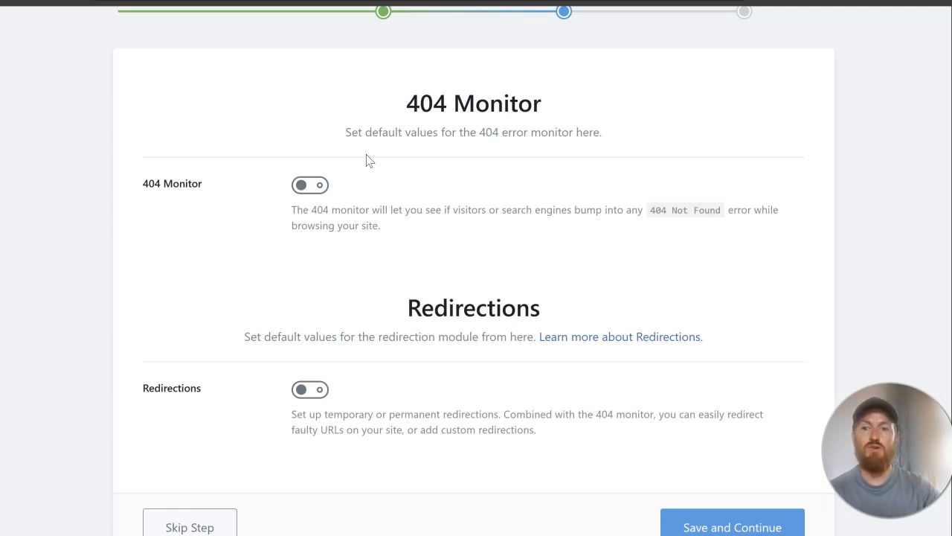
left_click(309, 187)
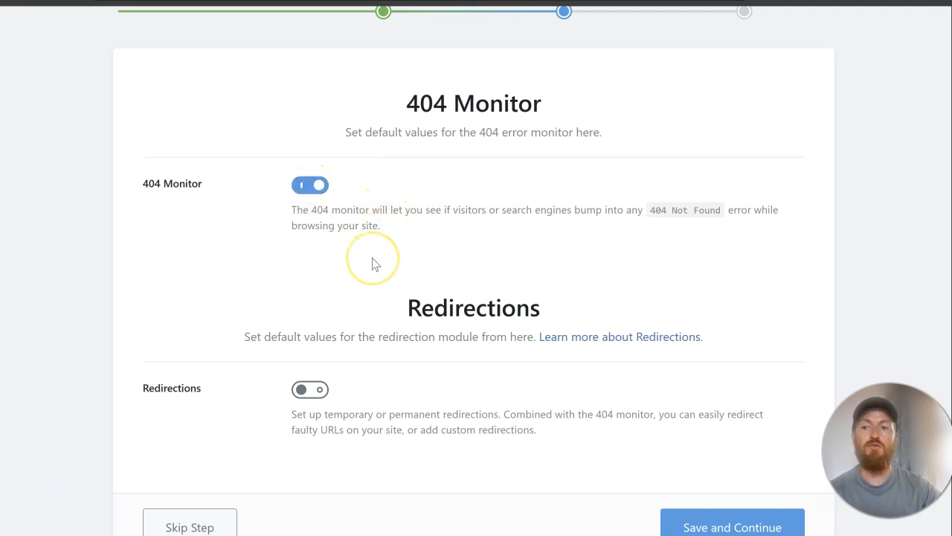
scroll(373, 259, "down", 1)
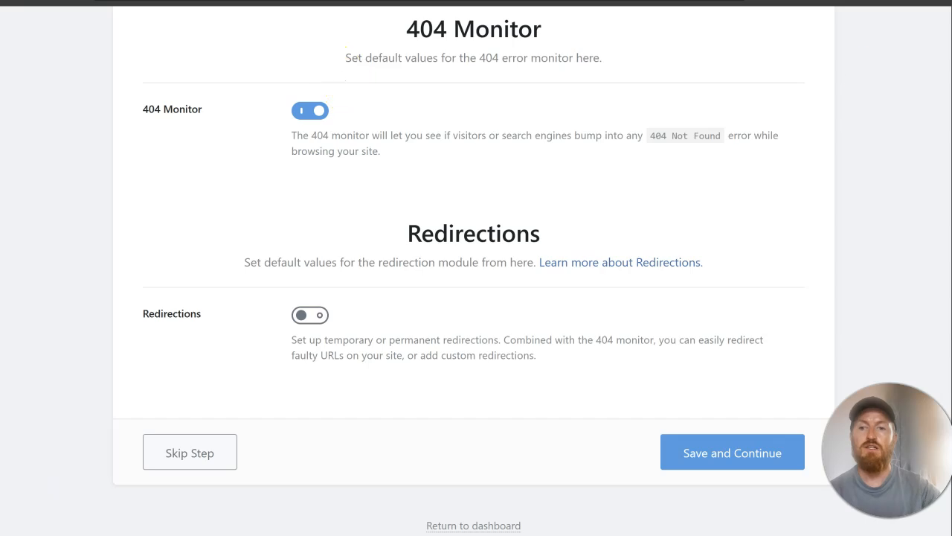
left_click(308, 314)
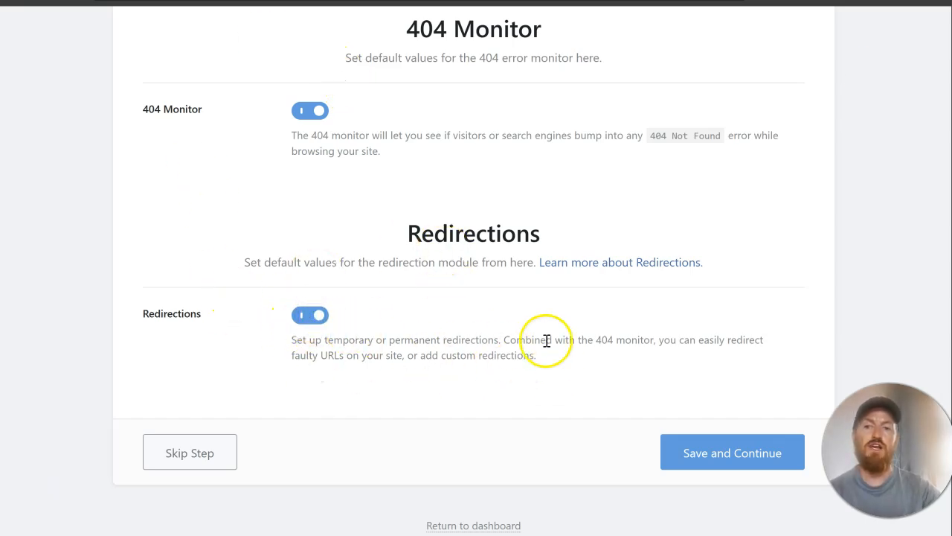
left_click_drag(557, 362, 293, 341)
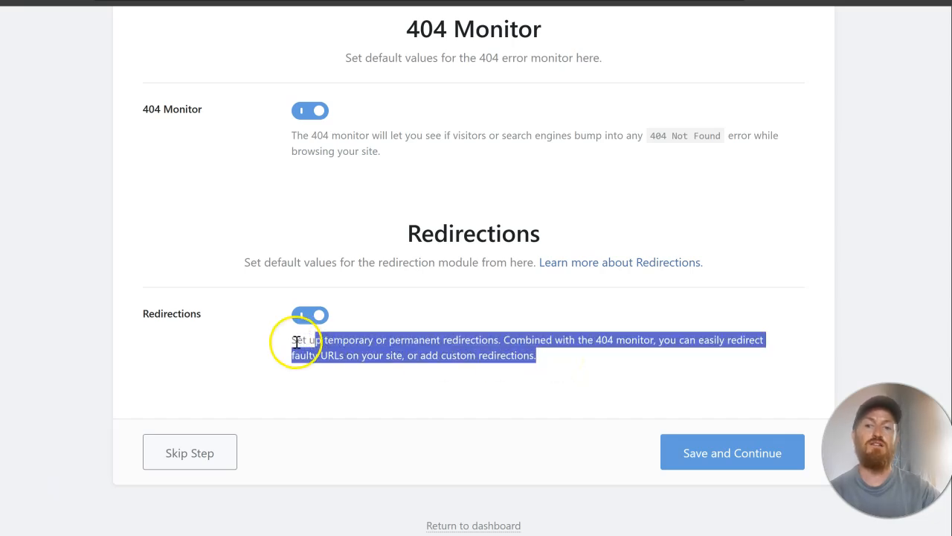
left_click(714, 455)
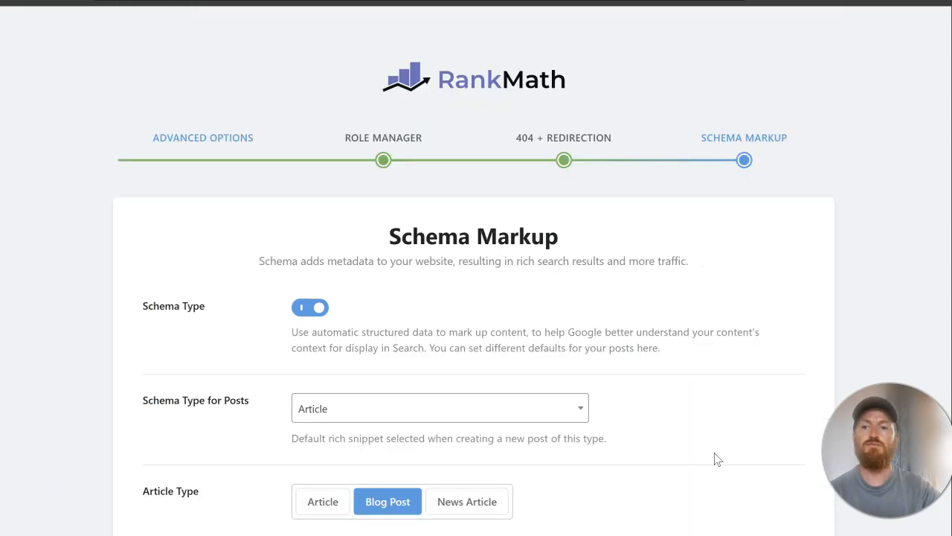
- Set the schema type for Pages to Service, keeping Article with Blog Post for Posts and None for Global Sections
scroll(491, 209, "down", 2)
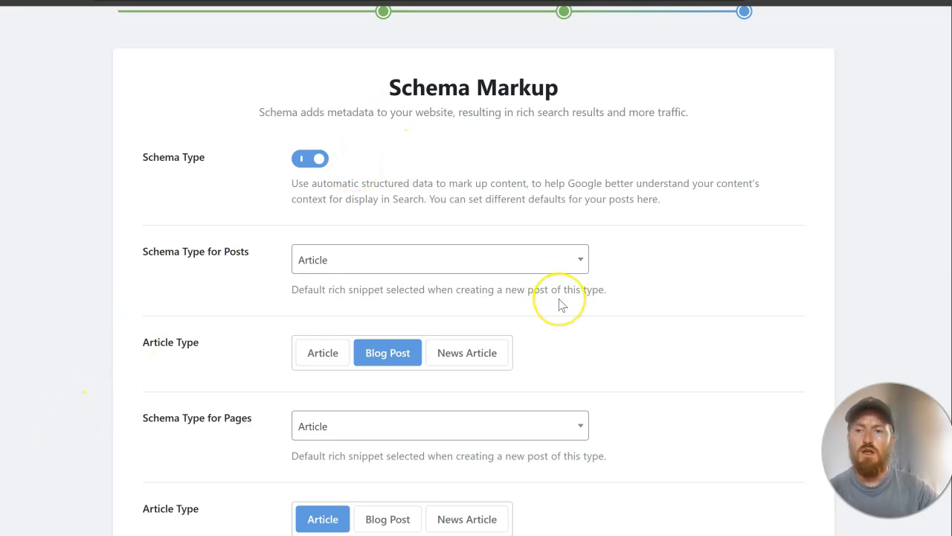
scroll(562, 303, "down", 2)
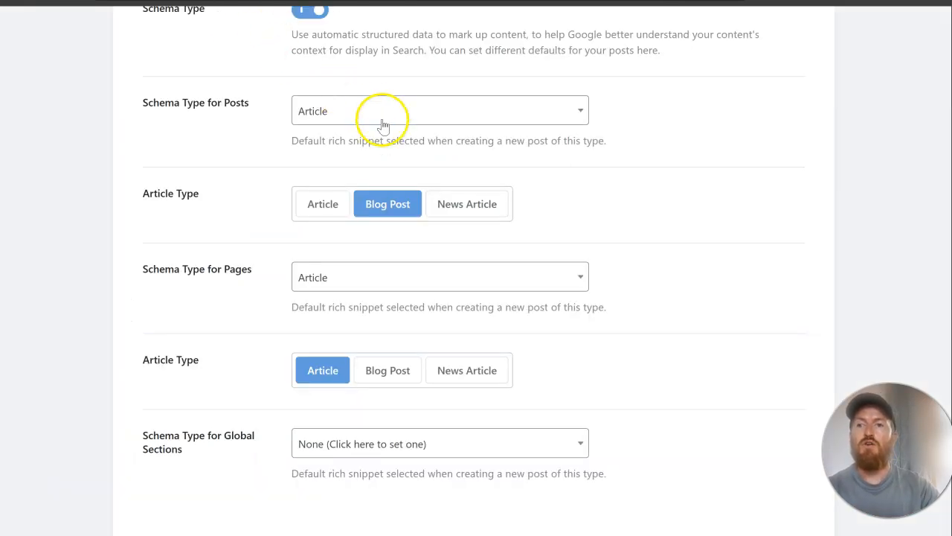
left_click(648, 201)
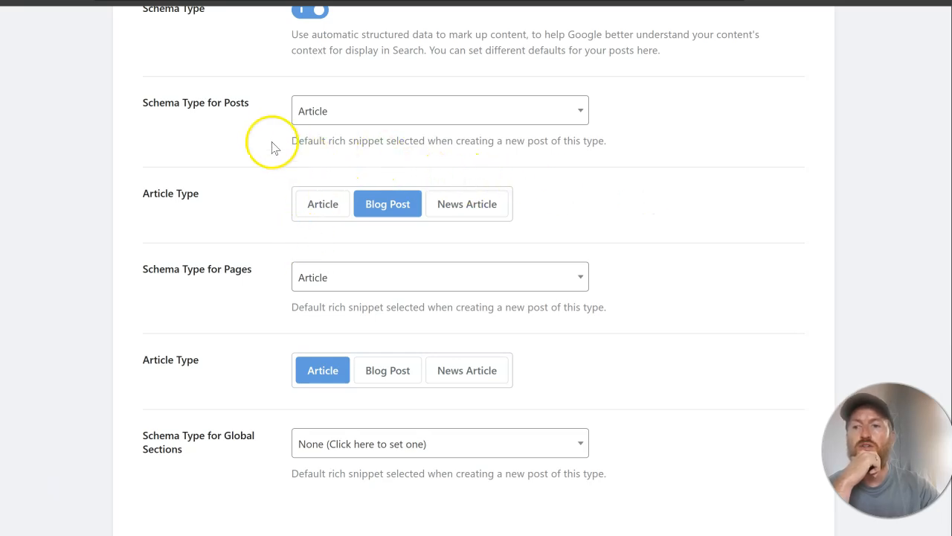
left_click(350, 269)
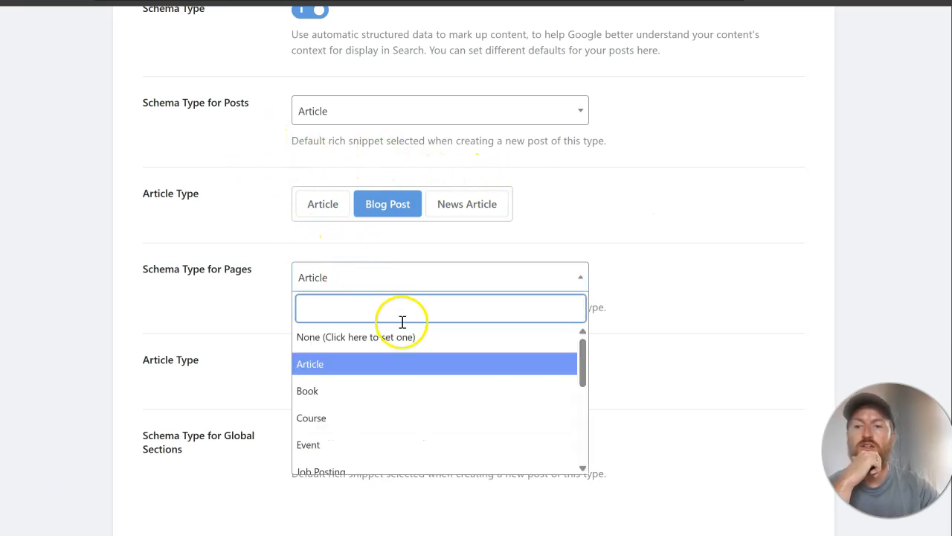
scroll(413, 350, "down", 2)
scroll(415, 355, "down", 5)
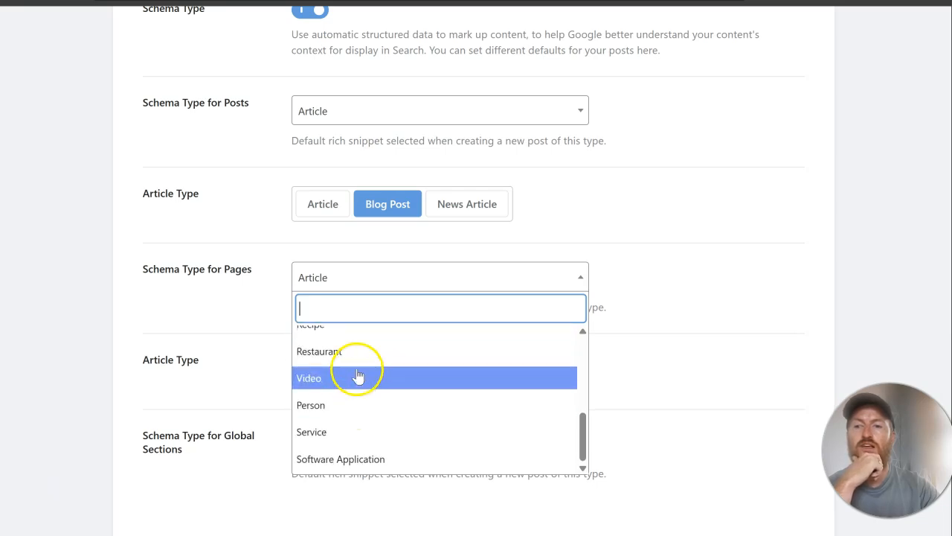
scroll(354, 439, "down", 1)
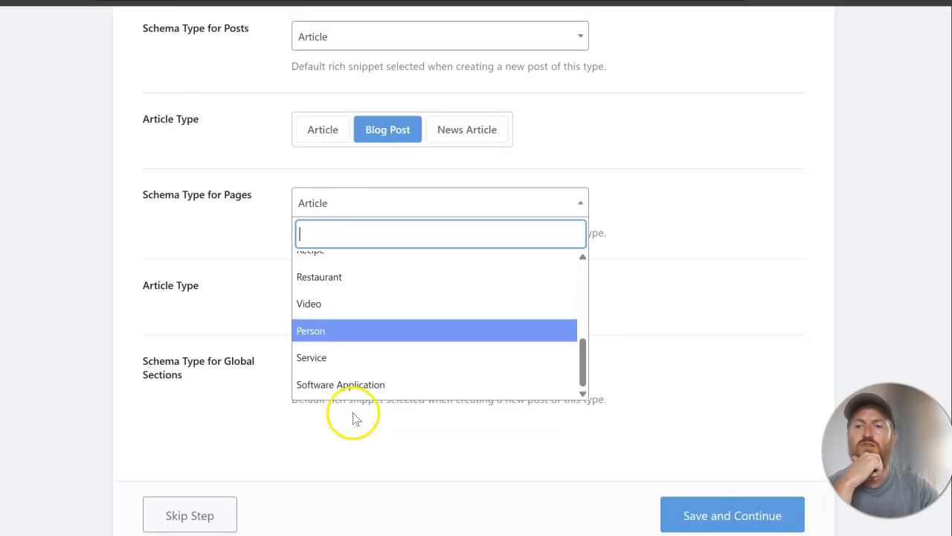
left_click(346, 364)
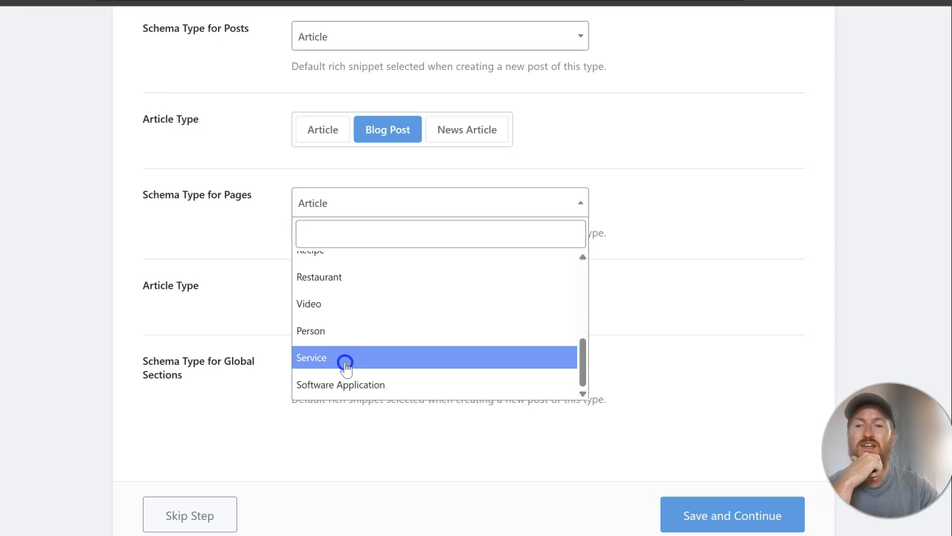
left_click(365, 288)
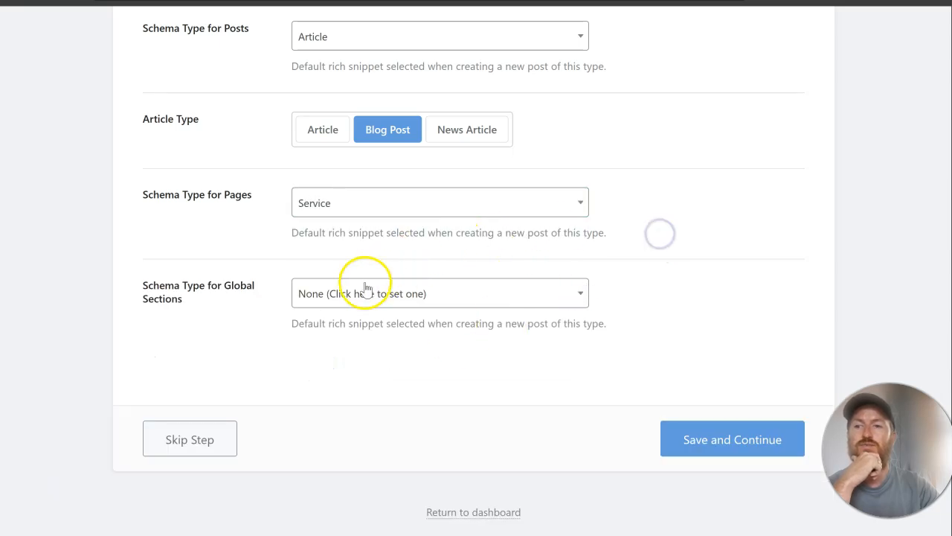
left_click(381, 296)
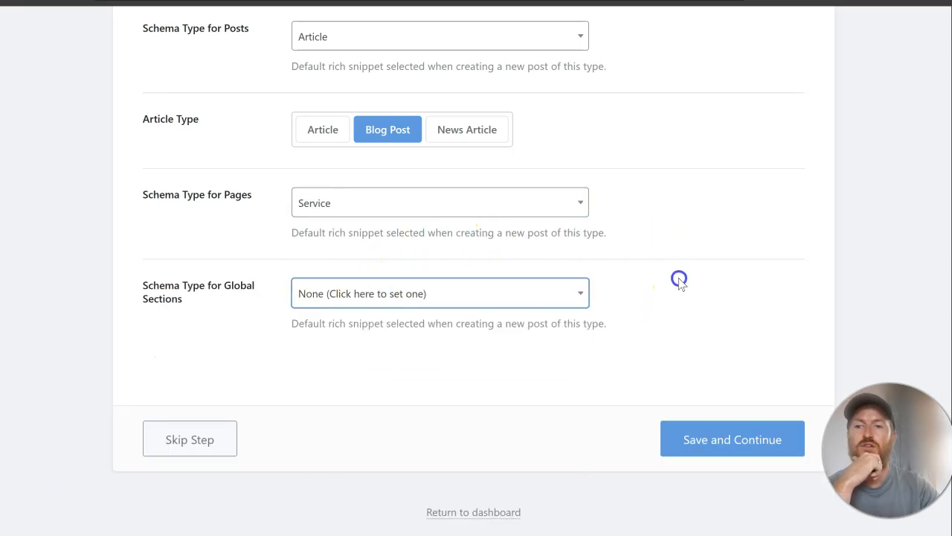
- Review the schema types offered for Pages, keep Service selected, and save the schema markup settings
scroll(679, 284, "up", 2)
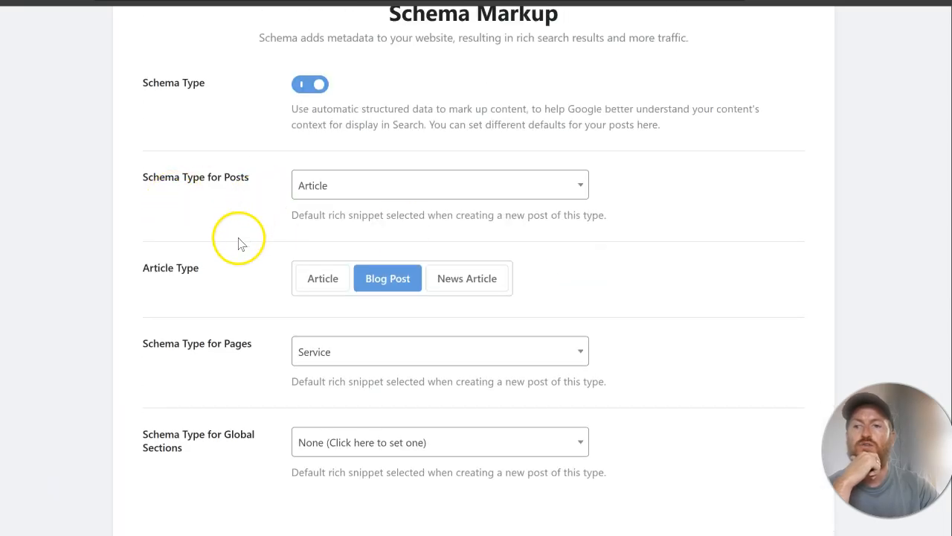
left_click(343, 347)
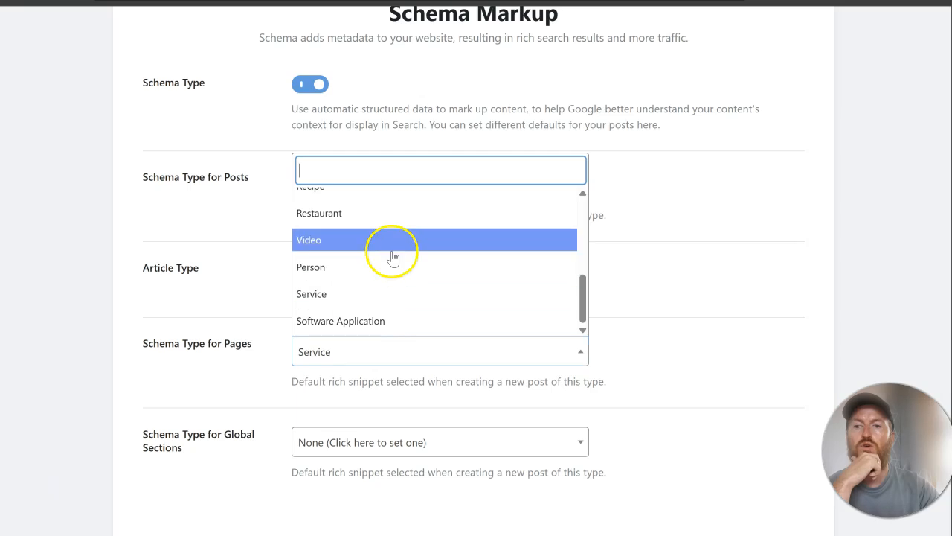
scroll(393, 257, "up", 3)
scroll(372, 279, "up", 3)
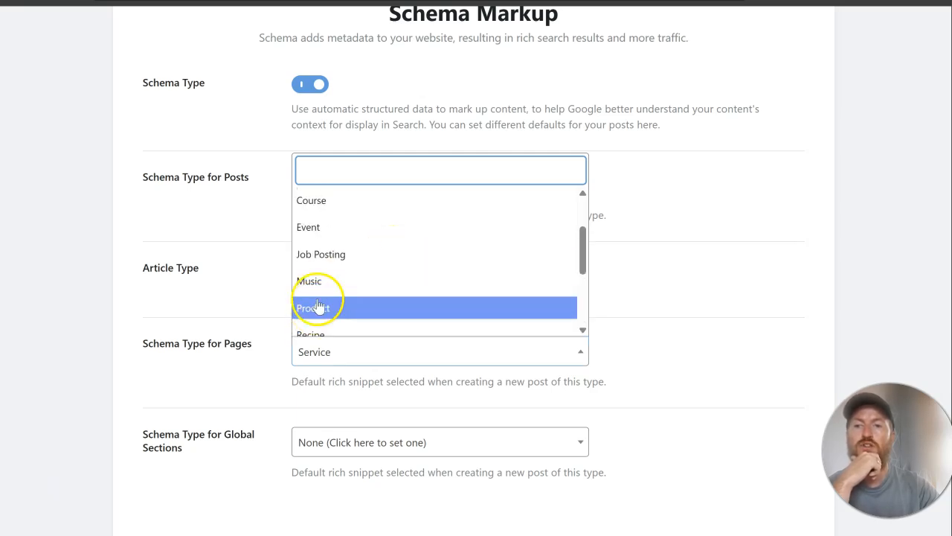
scroll(330, 297, "up", 3)
scroll(350, 266, "down", 1)
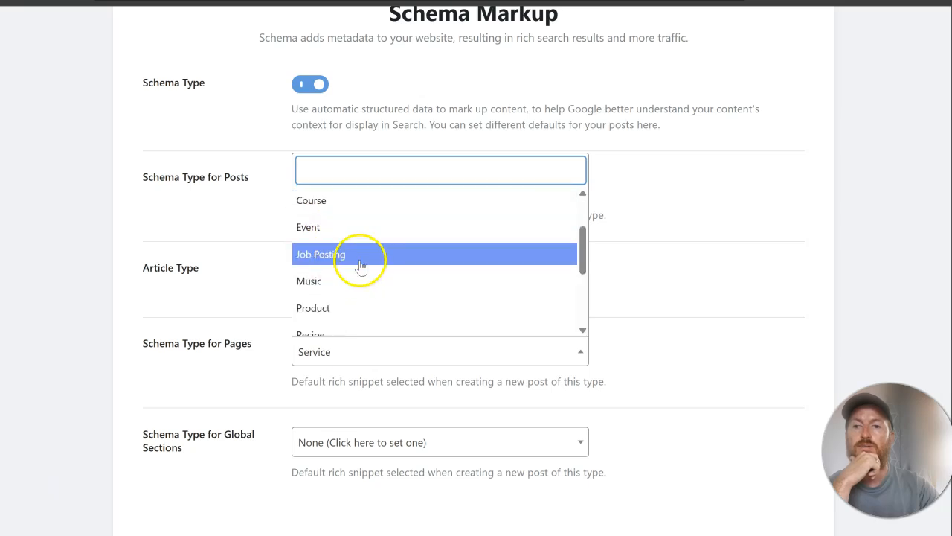
scroll(362, 266, "down", 1)
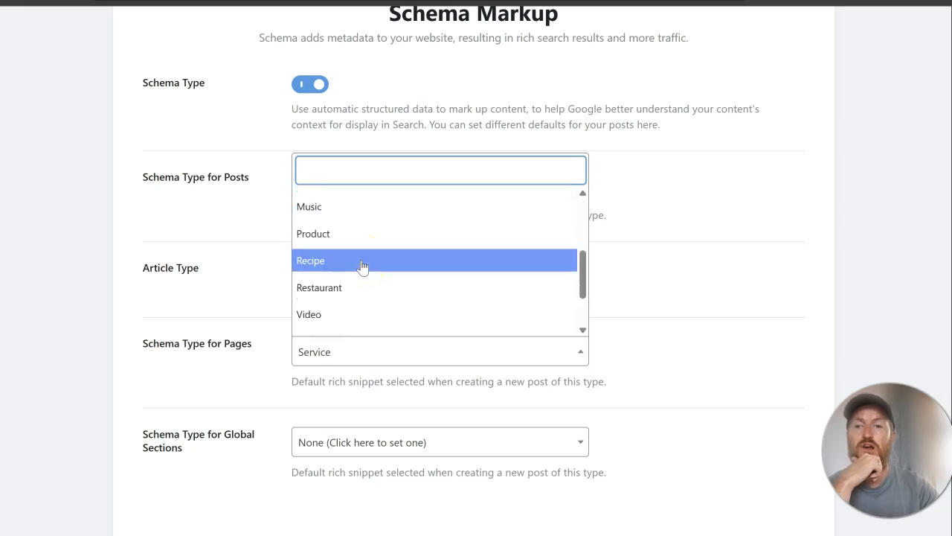
scroll(362, 266, "down", 2)
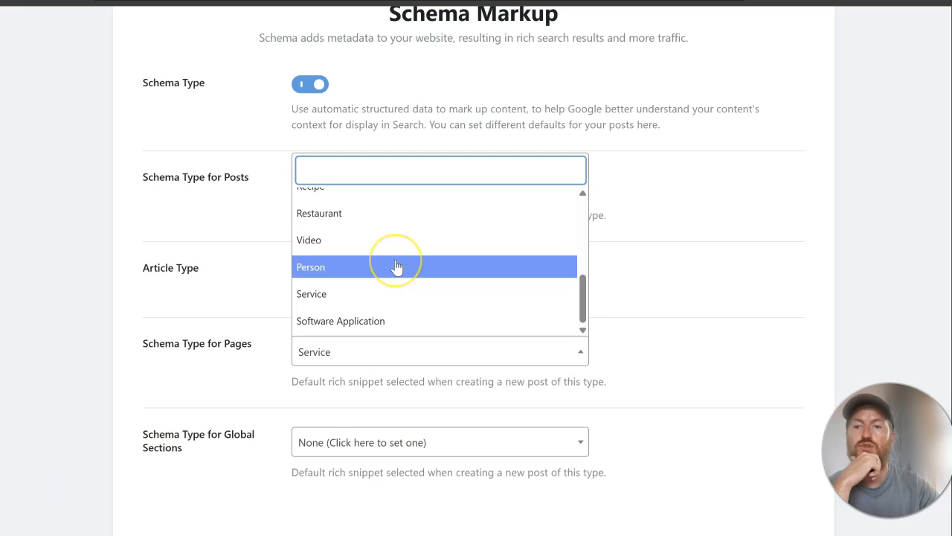
scroll(397, 267, "down", 1)
left_click(361, 222)
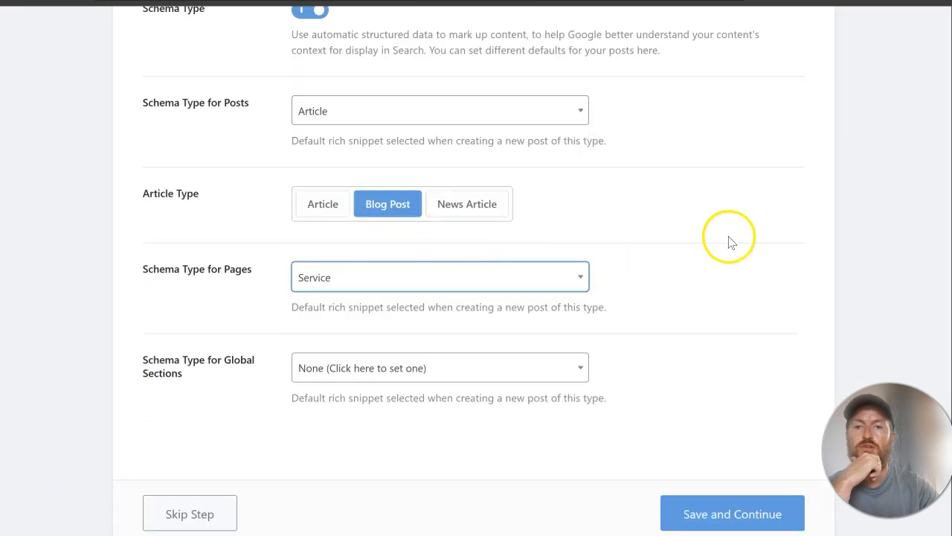
left_click(730, 513)
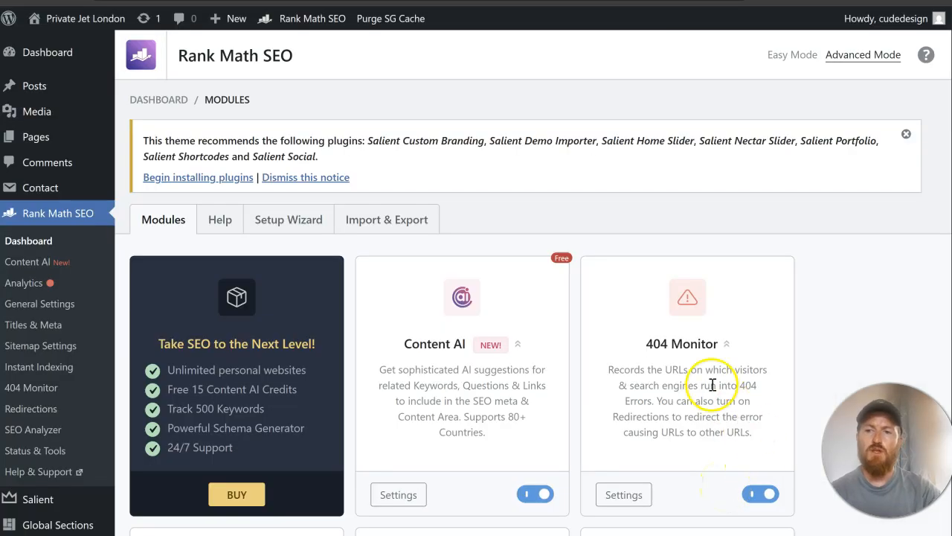
- Find the Image SEO module, which automates adding ALT and Title tags to images, and enable it
scroll(658, 295, "down", 1)
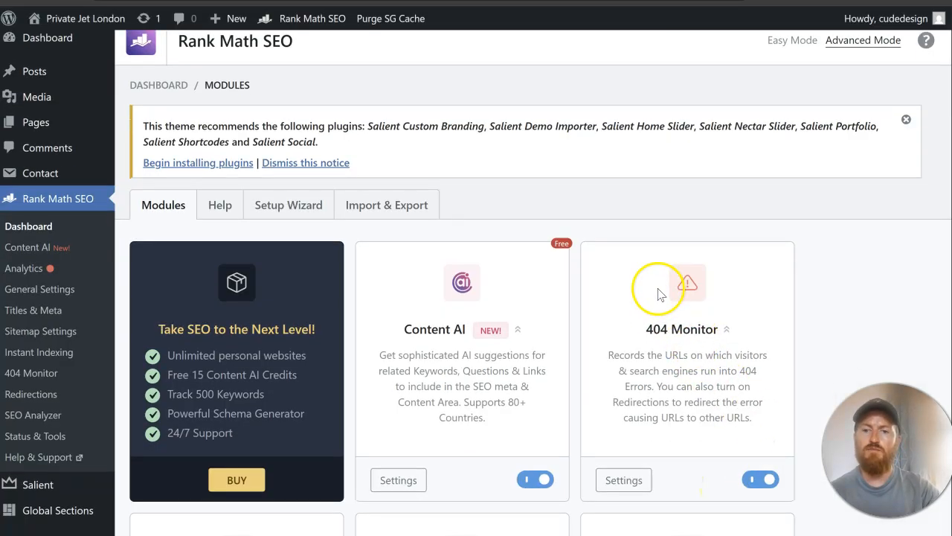
scroll(658, 294, "down", 5)
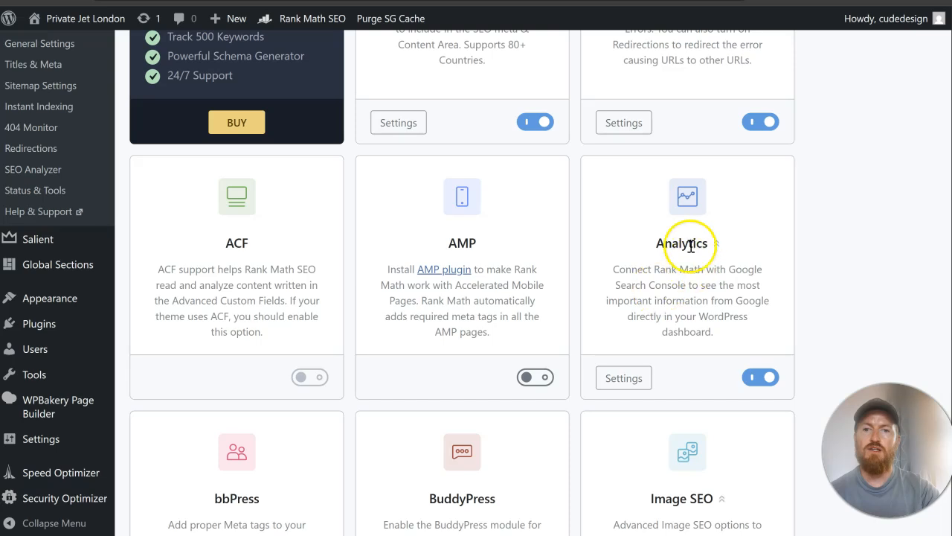
scroll(340, 337, "down", 2)
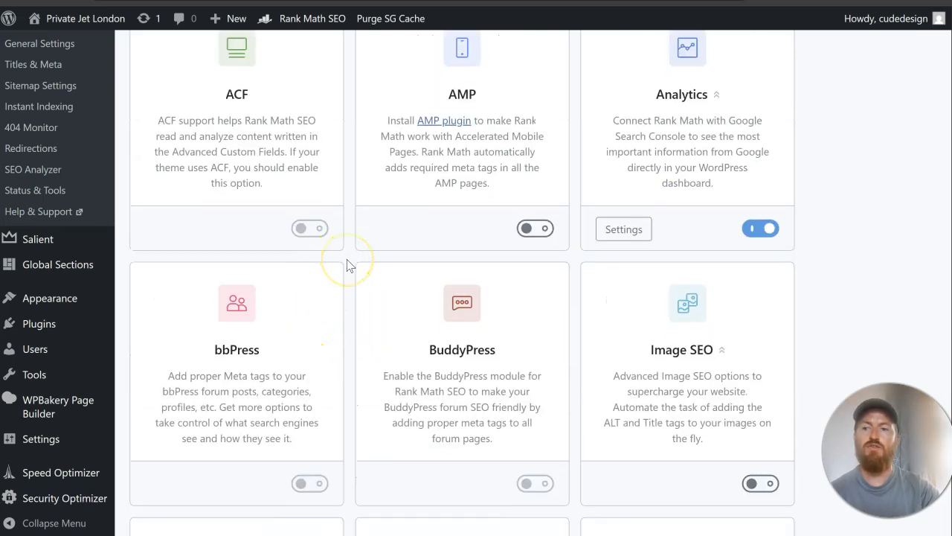
scroll(350, 266, "down", 3)
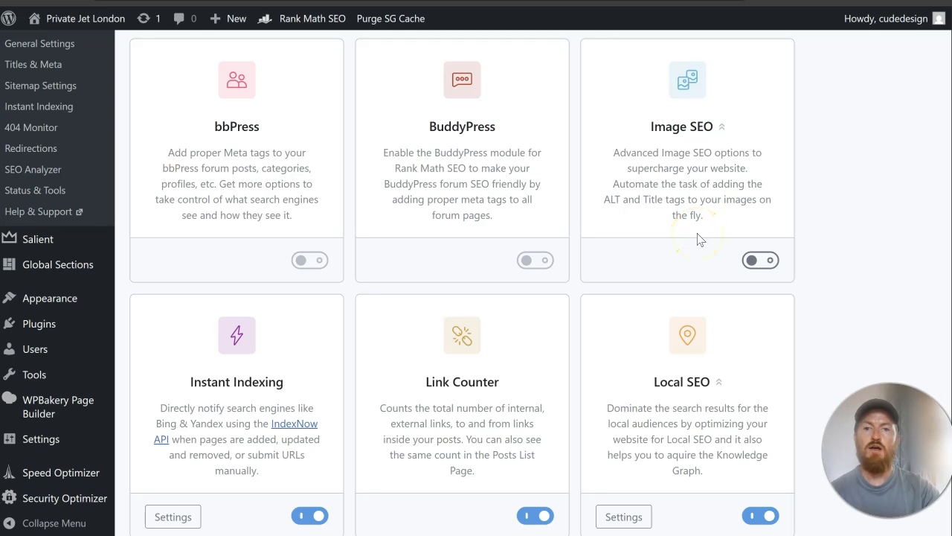
left_click_drag(613, 183, 686, 195)
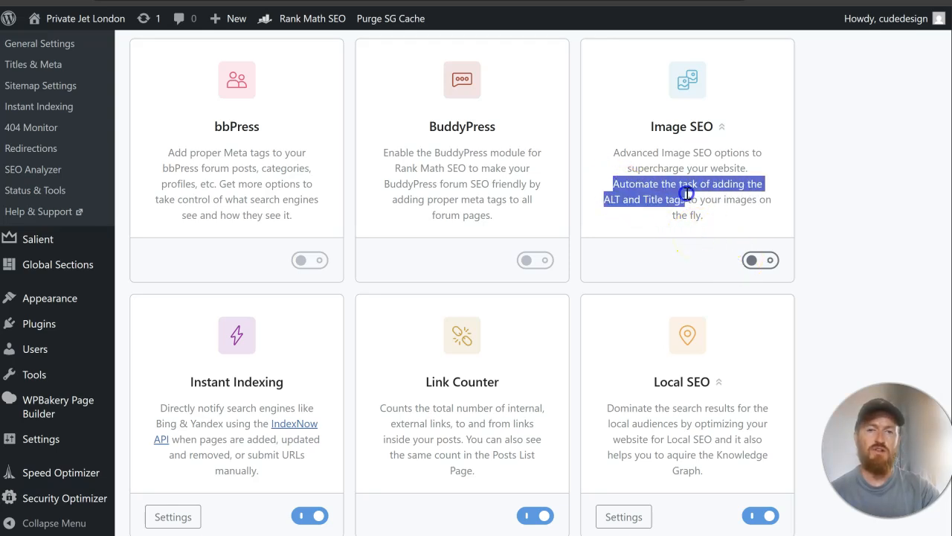
left_click_drag(764, 198, 768, 212)
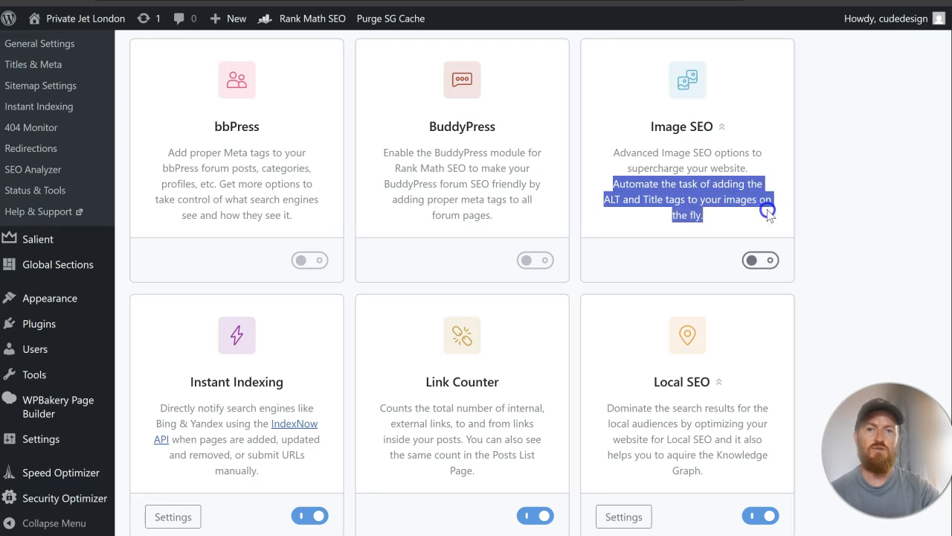
left_click(766, 258)
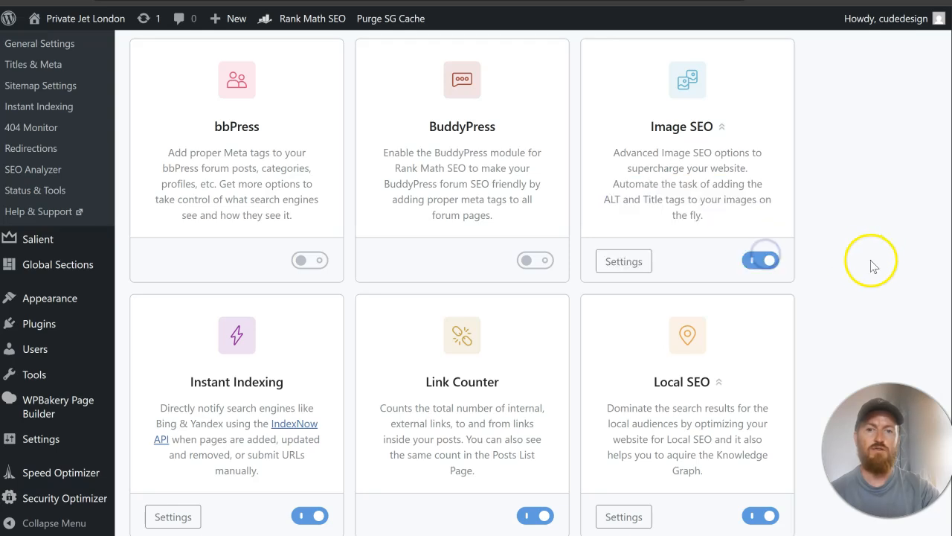
- In the Image SEO settings, enable adding missing ALT and missing TITLE attributes with the default formats, and save the changes
left_click(612, 271)
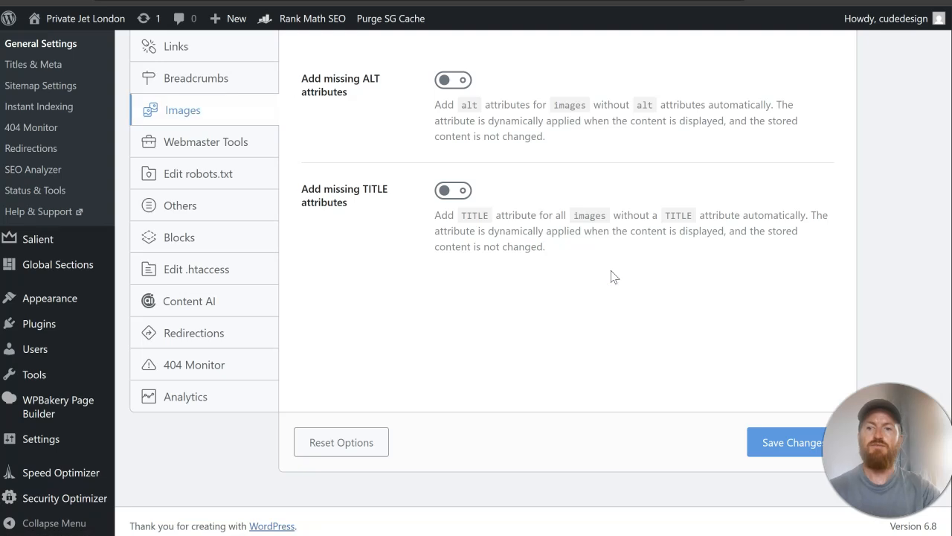
scroll(588, 253, "up", 2)
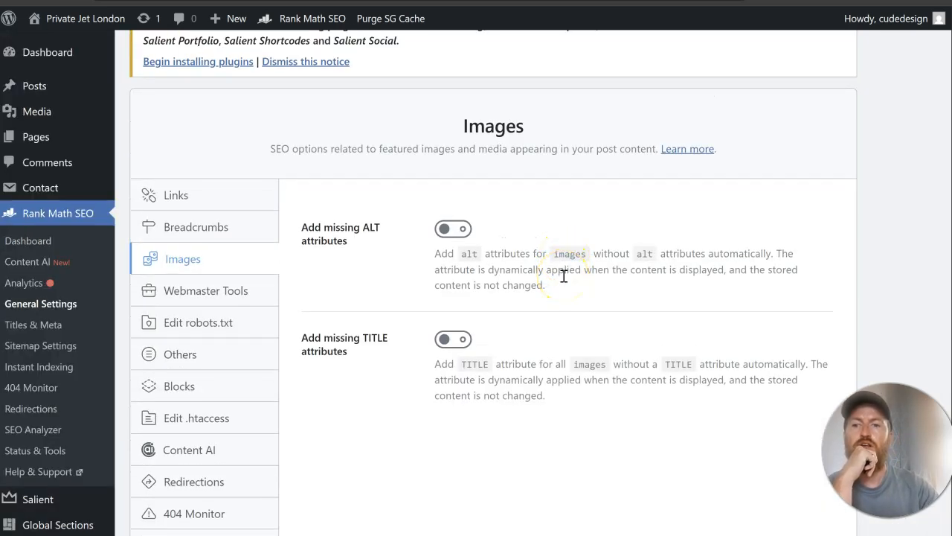
left_click(463, 237)
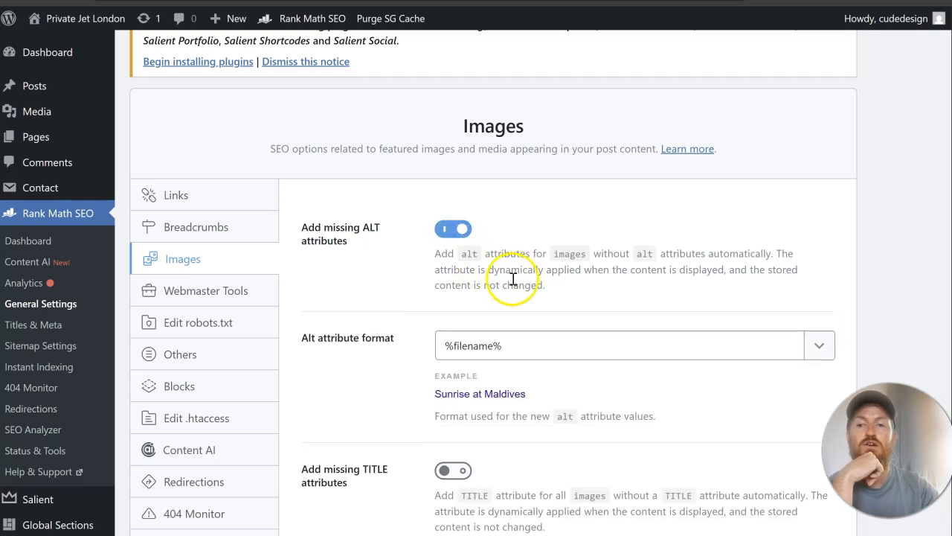
scroll(521, 283, "down", 2)
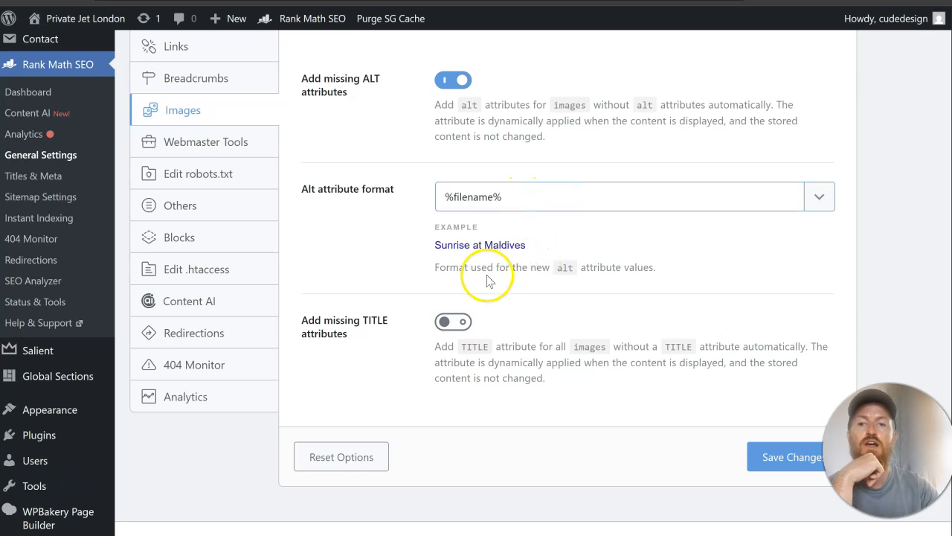
left_click(456, 323)
scroll(567, 333, "down", 1)
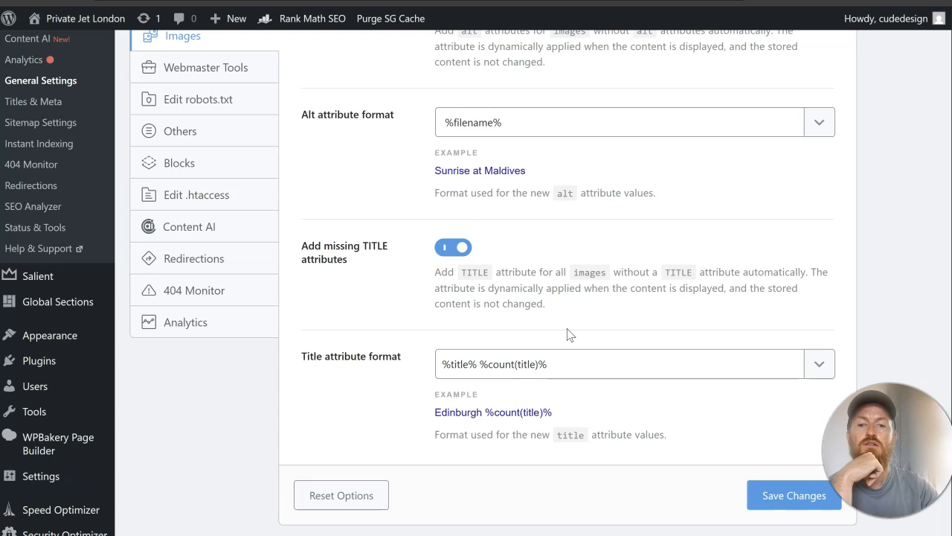
left_click(766, 503)
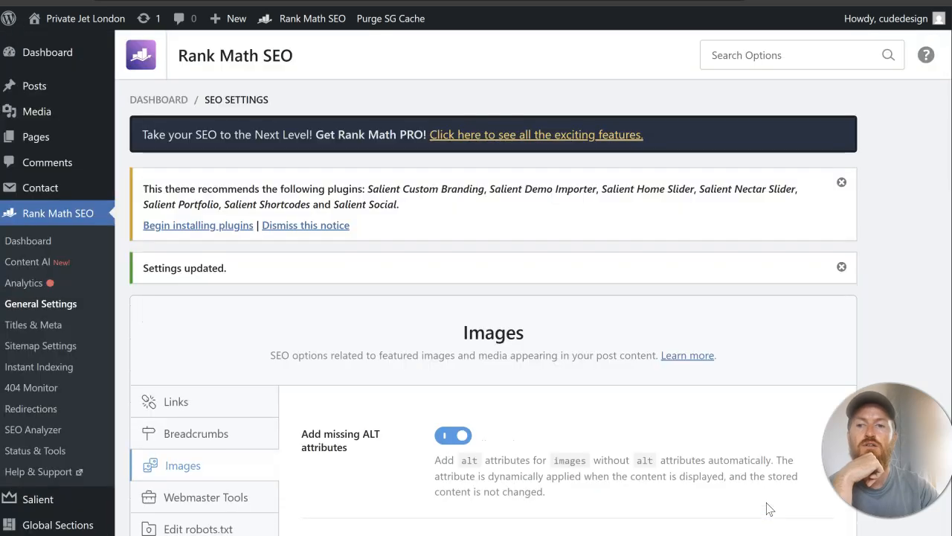
- Return to the modules overview and review the Instant Indexing, Link Counter, Local SEO and Redirections modules
scroll(549, 298, "down", 4)
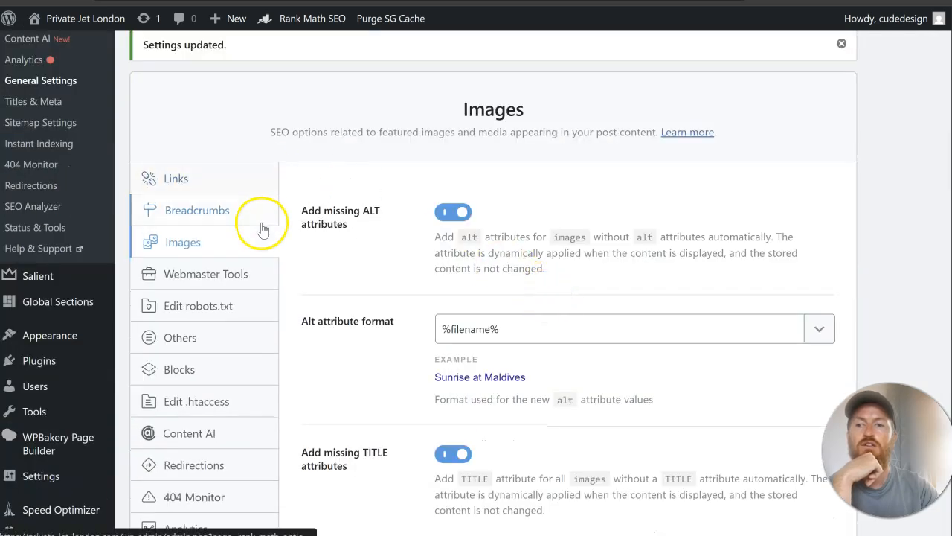
scroll(263, 227, "up", 2)
scroll(263, 227, "down", 4)
scroll(262, 225, "up", 4)
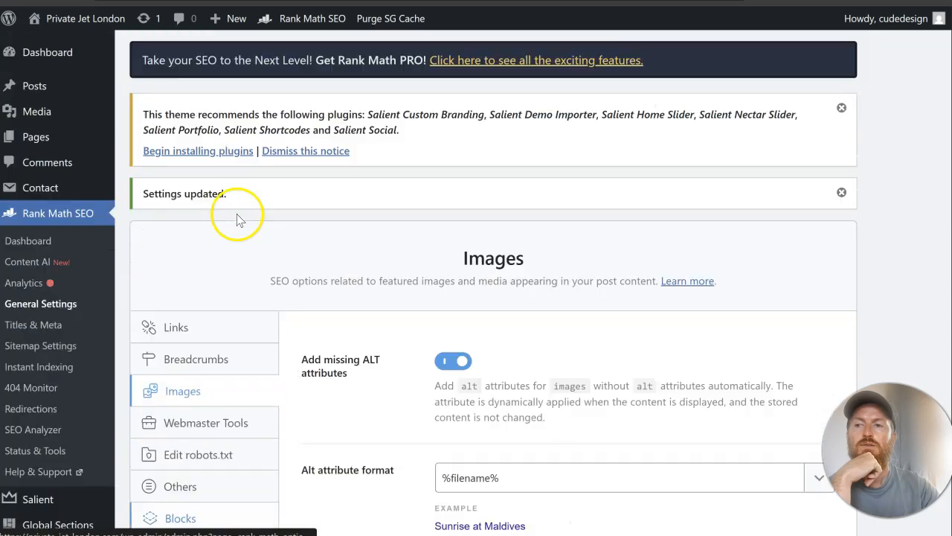
left_click(37, 240)
scroll(616, 272, "down", 4)
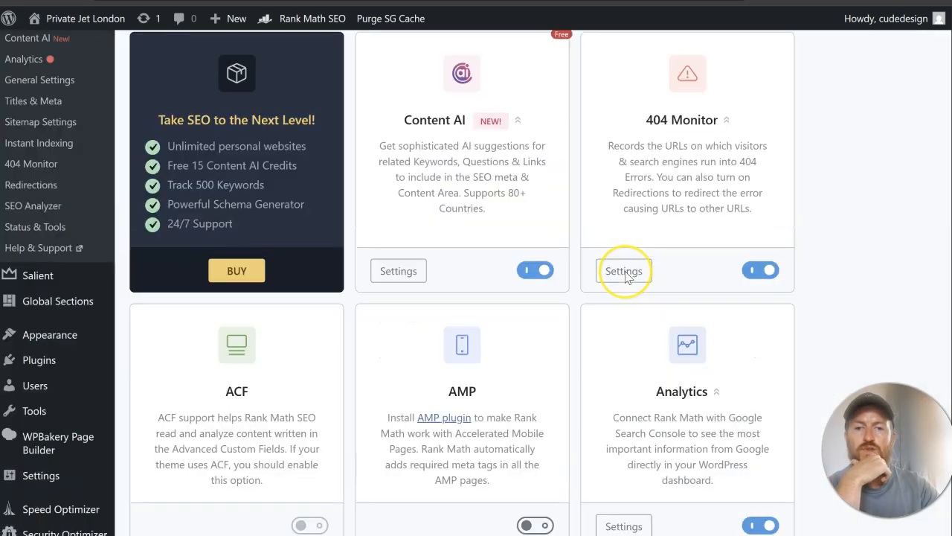
scroll(625, 278, "down", 7)
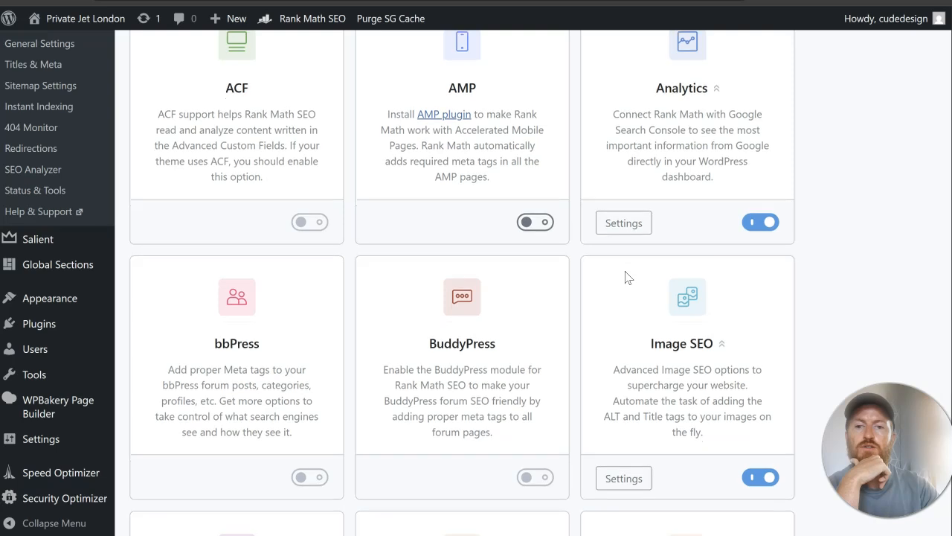
scroll(628, 278, "down", 1)
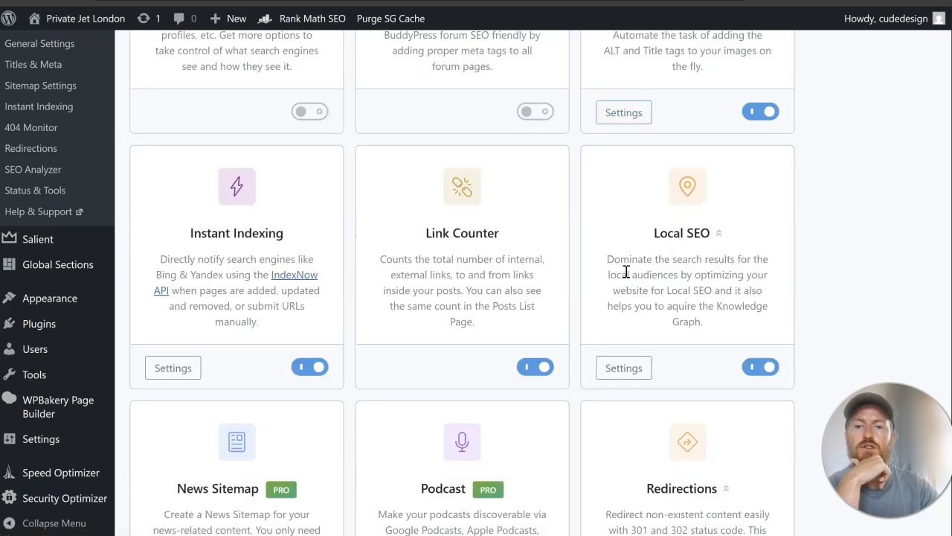
scroll(627, 272, "down", 2)
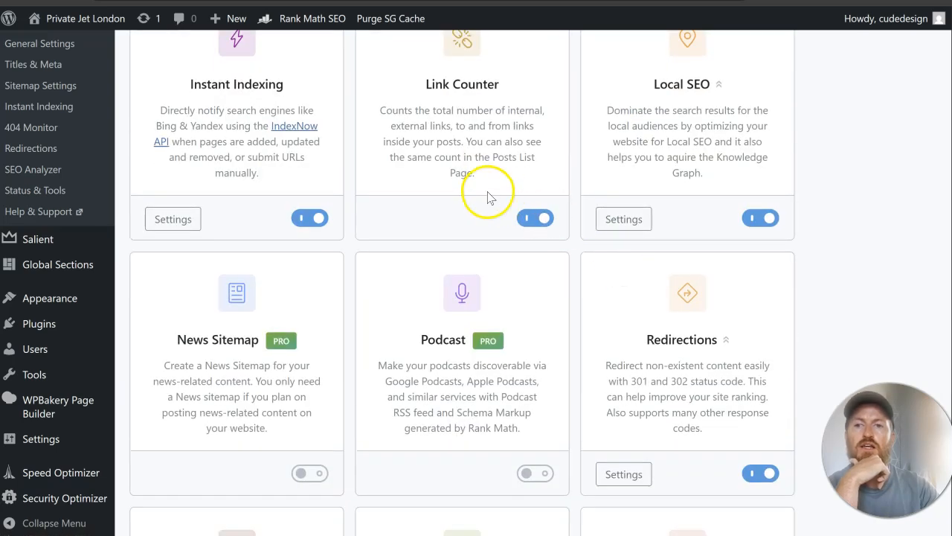
scroll(488, 197, "up", 2)
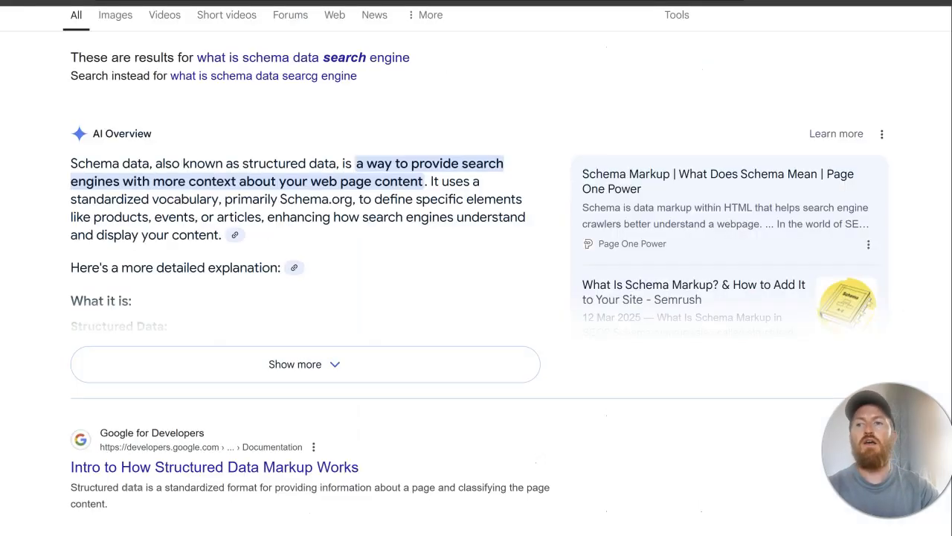
- Switch to Google, search for "internal linking seo" and look through the results
scroll(192, 156, "up", 1)
triple_click(223, 43)
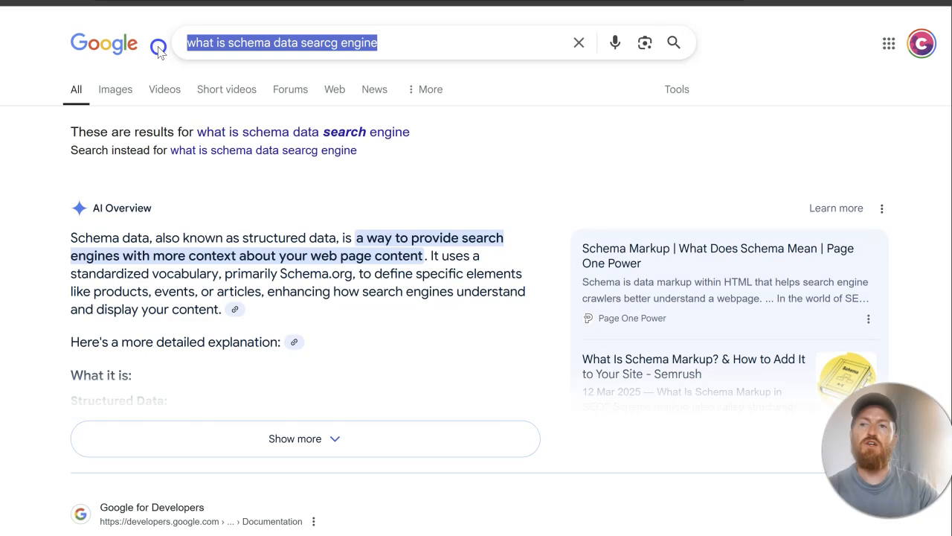
type("int")
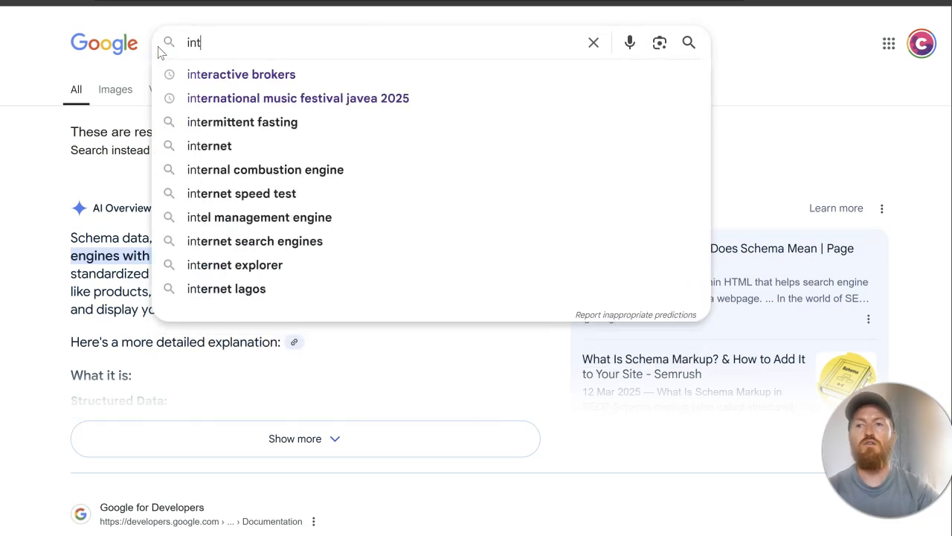
type("ernal li")
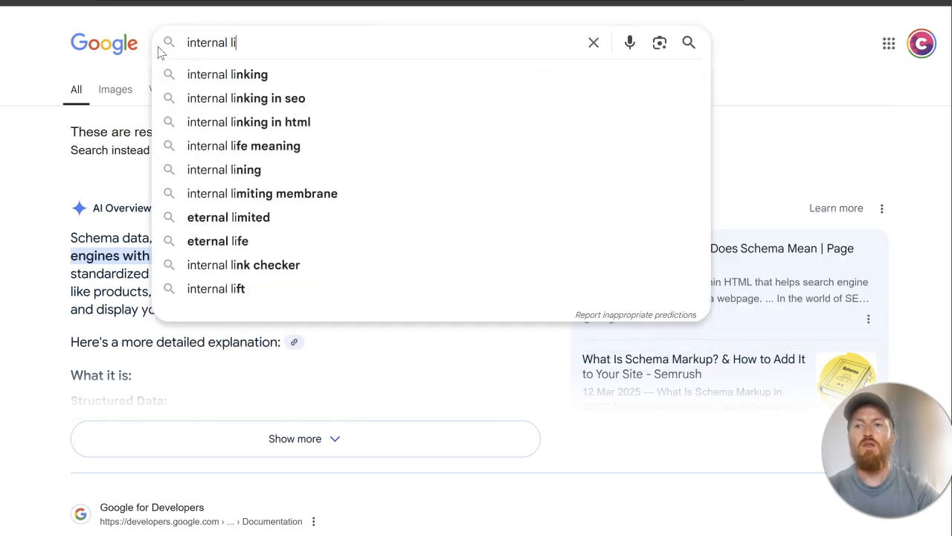
type("nking")
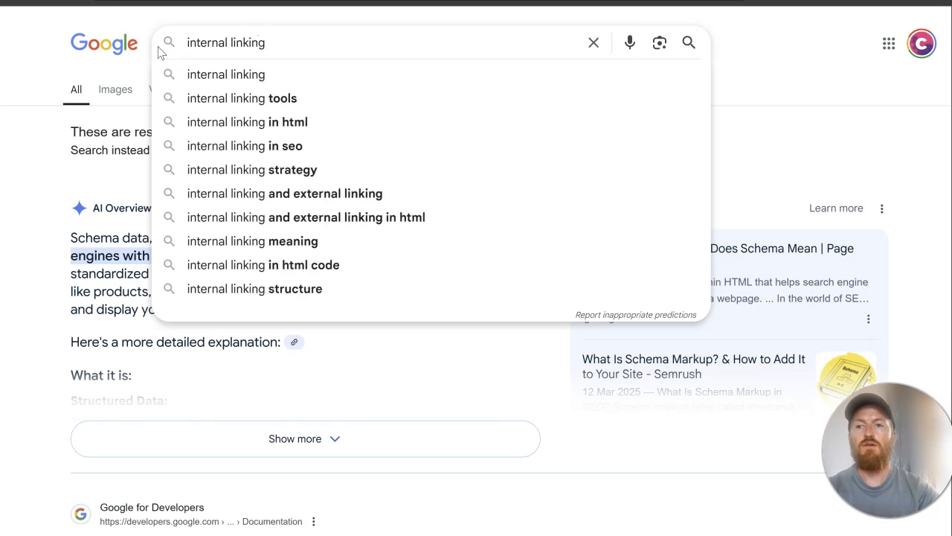
type(" seo")
key("Return")
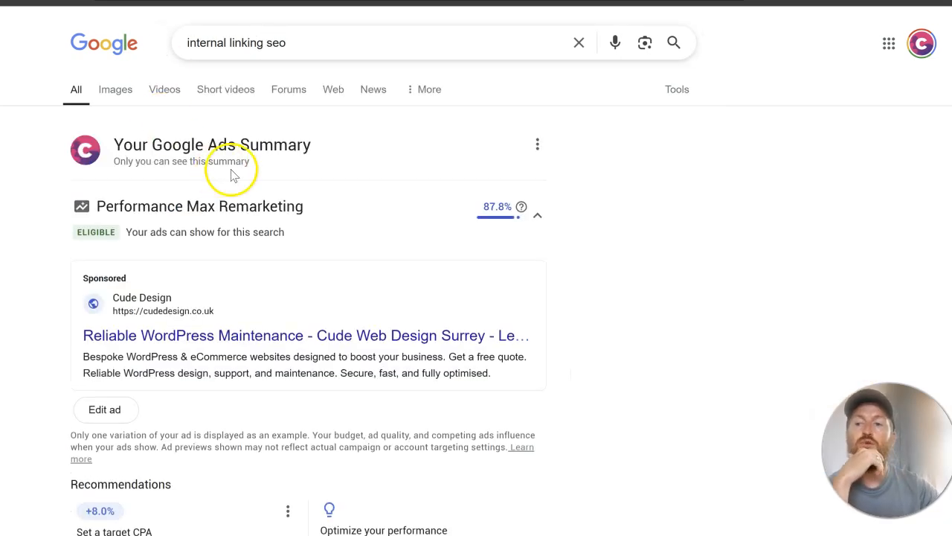
scroll(334, 181, "down", 7)
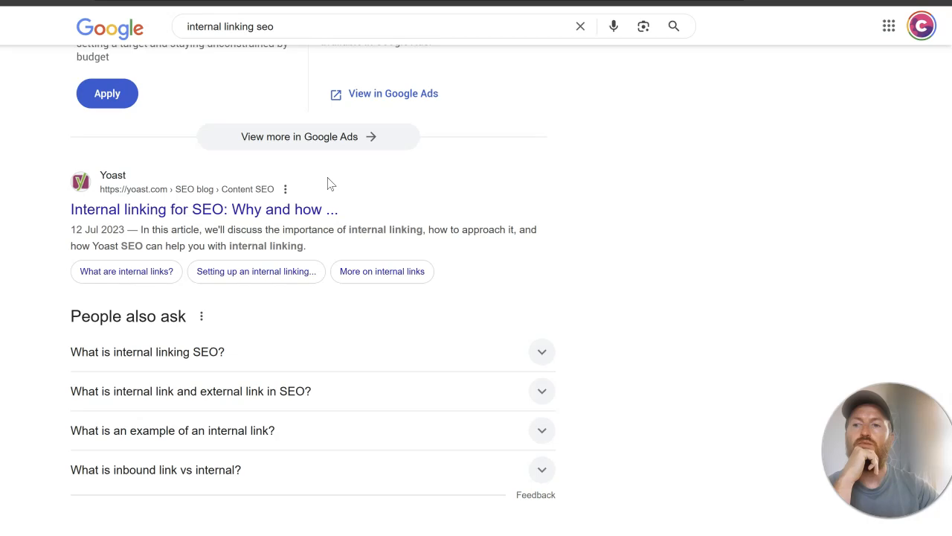
scroll(327, 183, "down", 4)
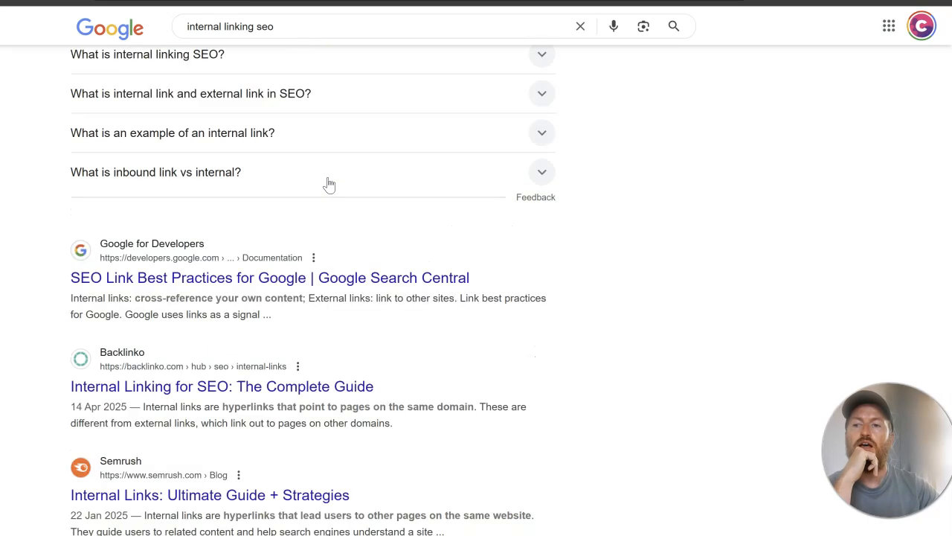
scroll(278, 174, "up", 2)
scroll(279, 173, "up", 9)
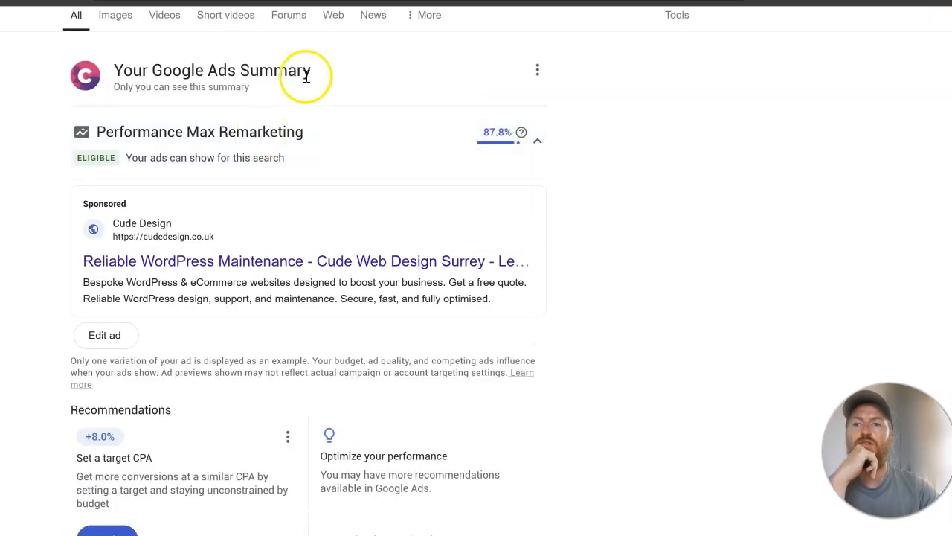
- Refine the Google search to "what is internal linking seo" and look through the results
left_click(300, 45)
type("d")
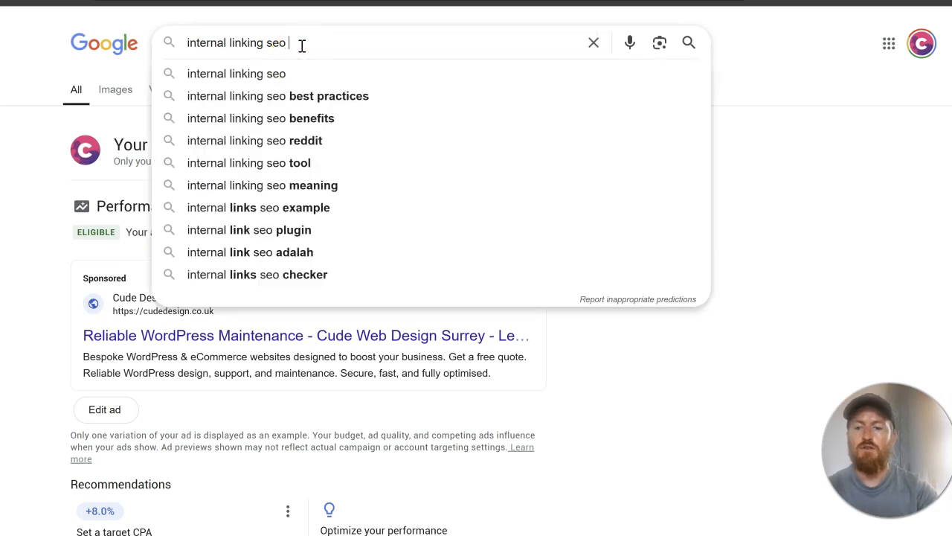
key("BackSpace")
key("BackSpace")
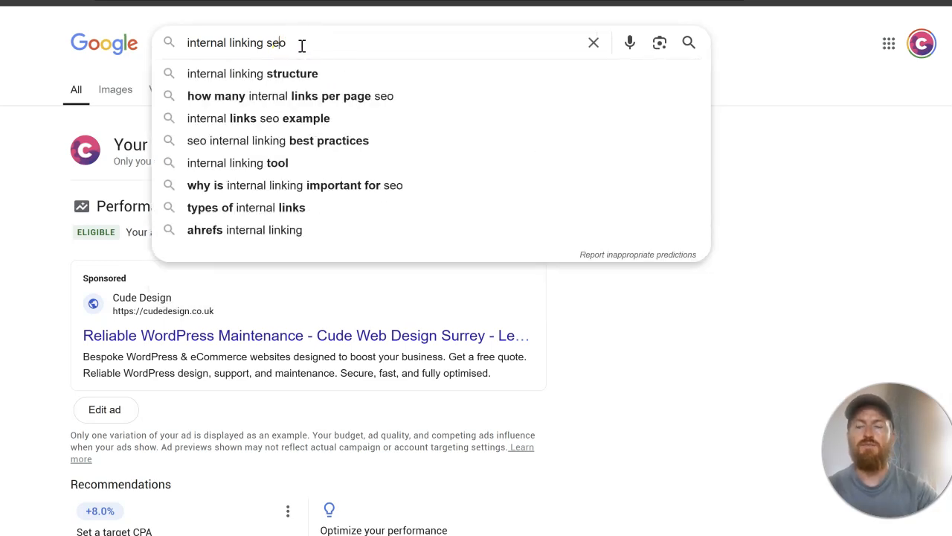
type("what is")
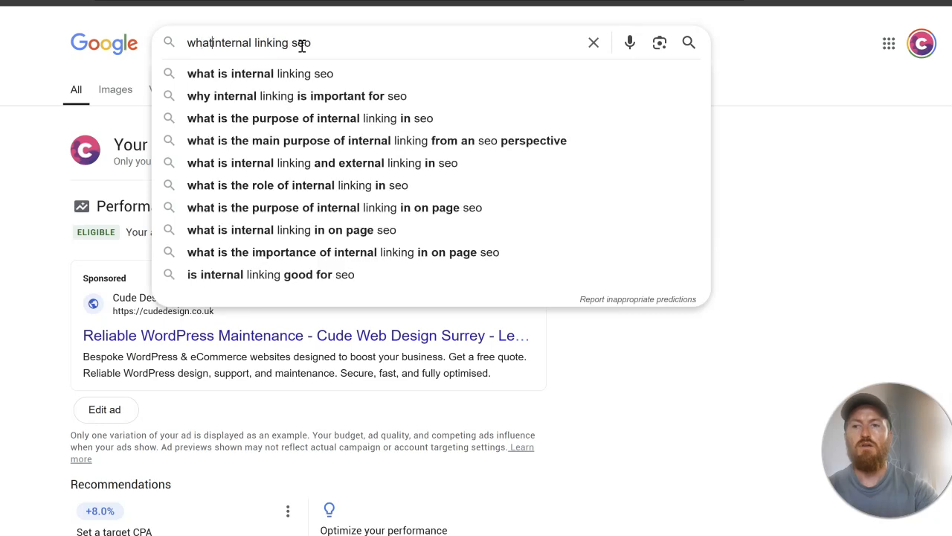
key("Return")
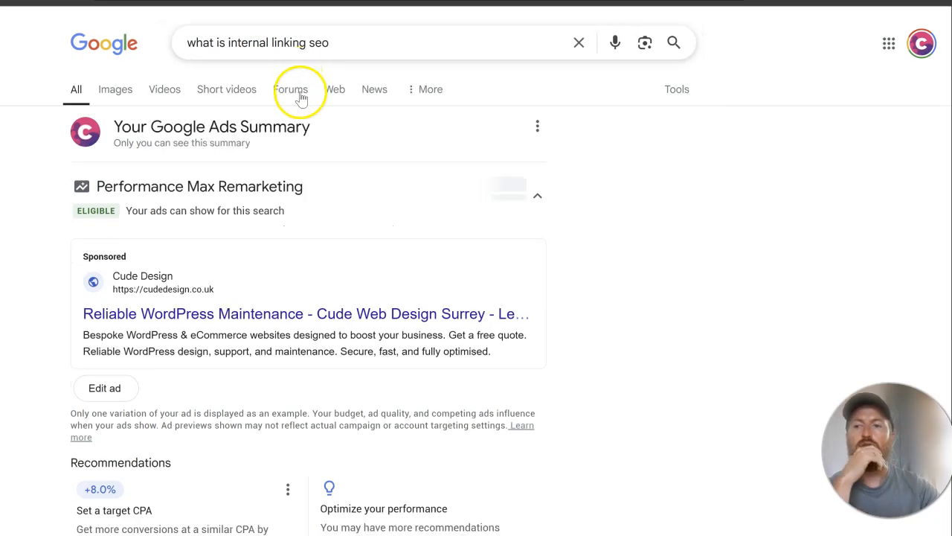
scroll(319, 226, "down", 5)
scroll(319, 225, "down", 1)
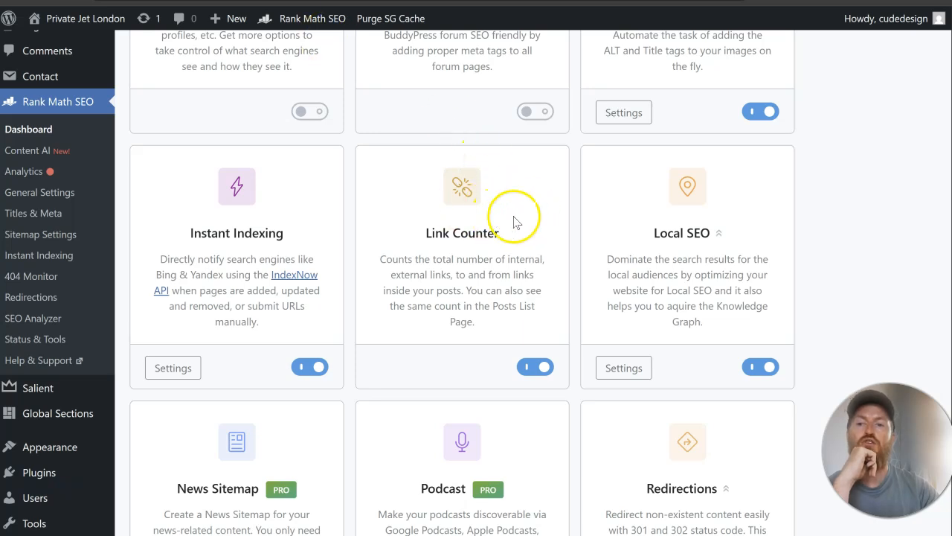
- Review the remaining Rank Math modules, from News Sitemap and Podcast through Schema, Sitemap and WooCommerce
scroll(515, 234, "down", 2)
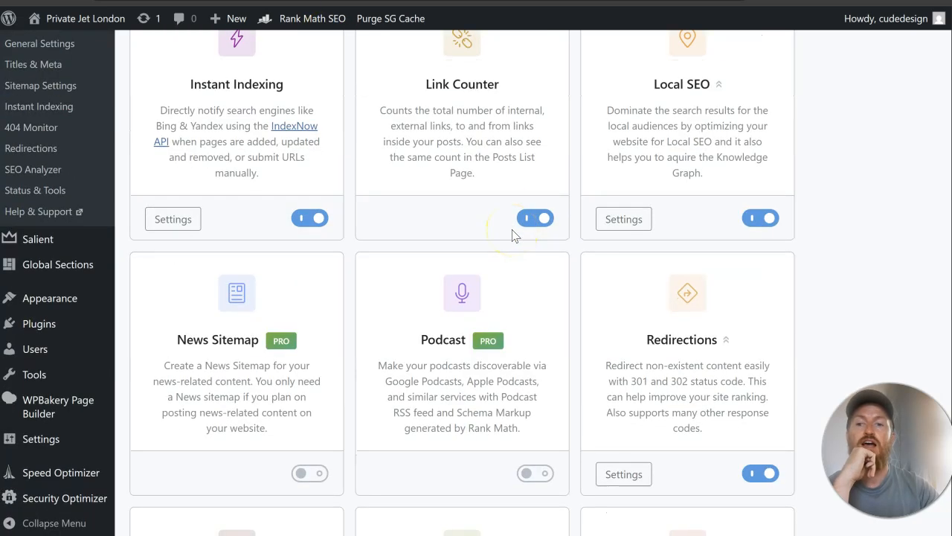
scroll(512, 236, "down", 3)
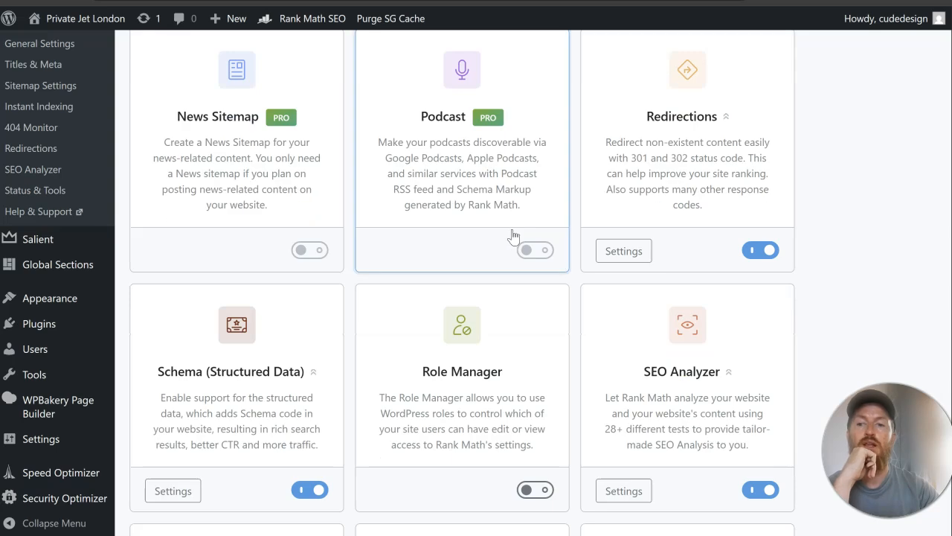
scroll(512, 235, "down", 2)
scroll(512, 235, "down", 2)
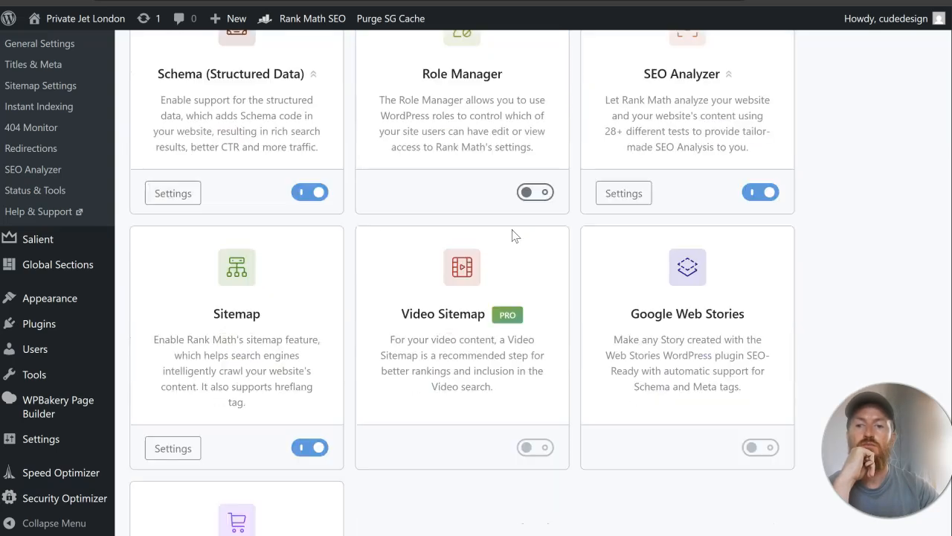
scroll(513, 236, "down", 3)
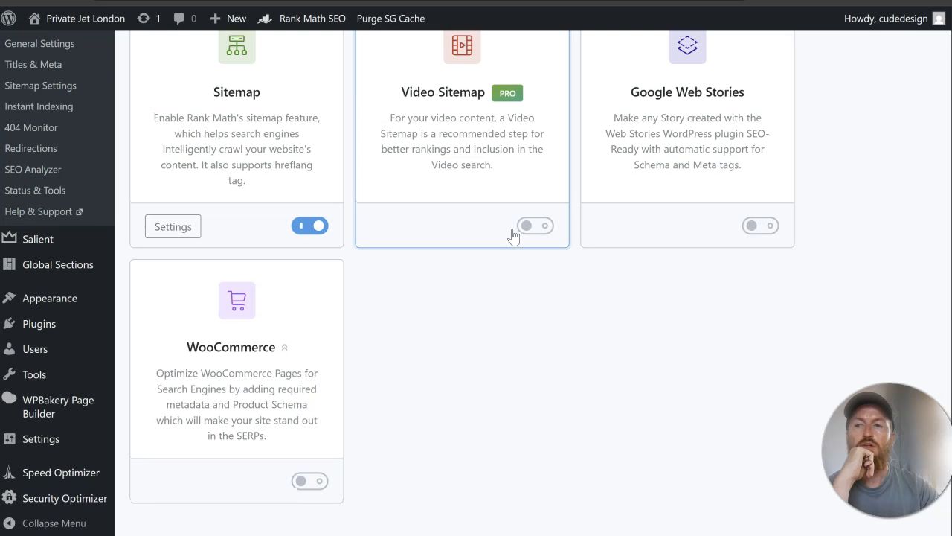
scroll(512, 235, "up", 4)
left_click(30, 347)
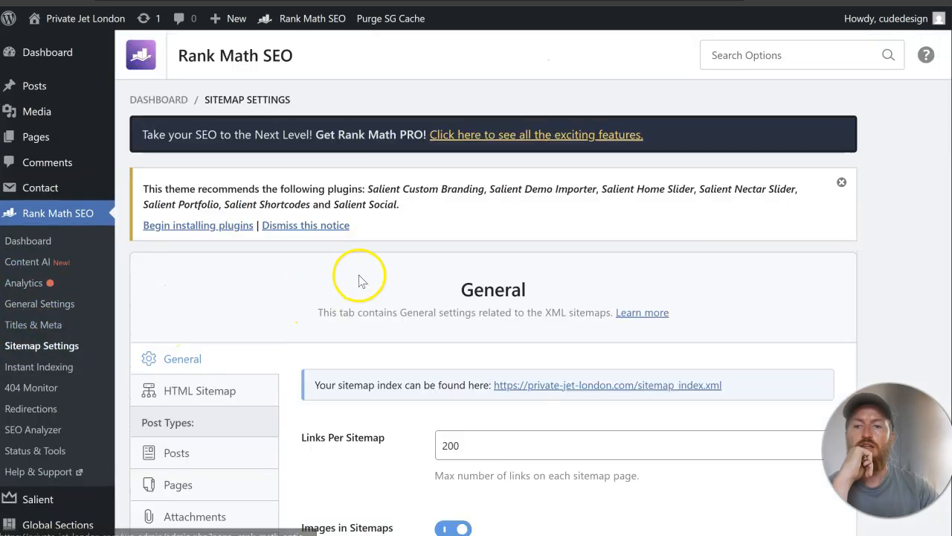
scroll(358, 276, "down", 2)
left_click_drag(747, 232, 496, 247)
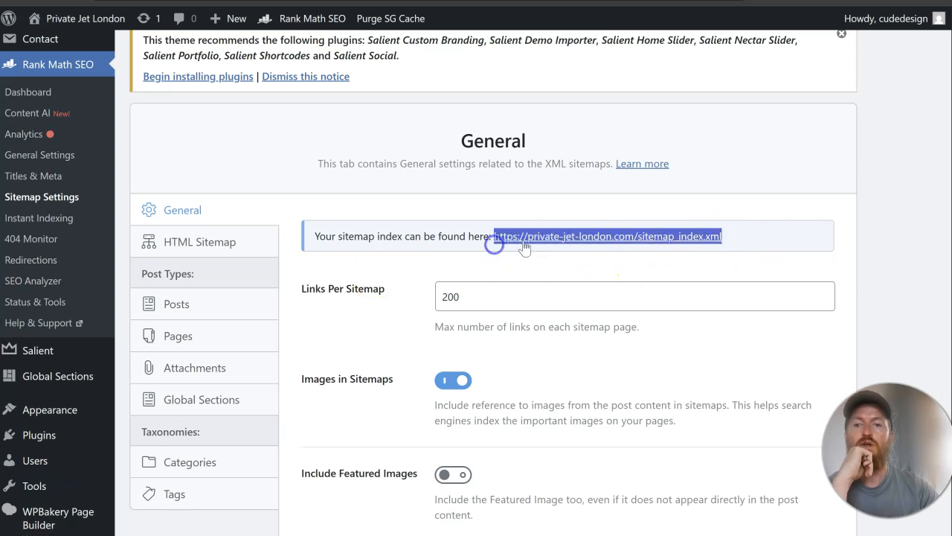
right_click(525, 247)
left_click(579, 390)
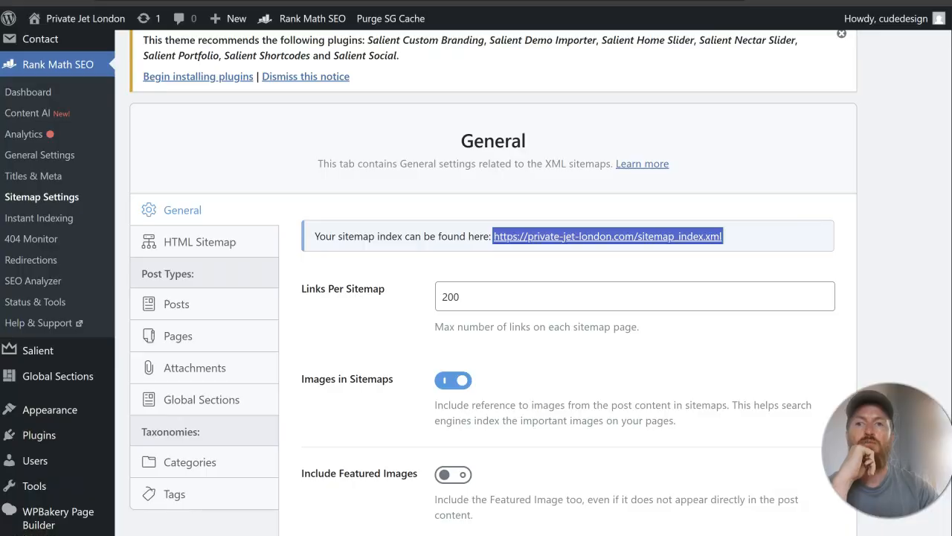
- Search Google for "google search console" in another browser tab and start Google Search Console
key("ctrl+Tab")
left_click(416, 0)
type("google sea")
key("Return")
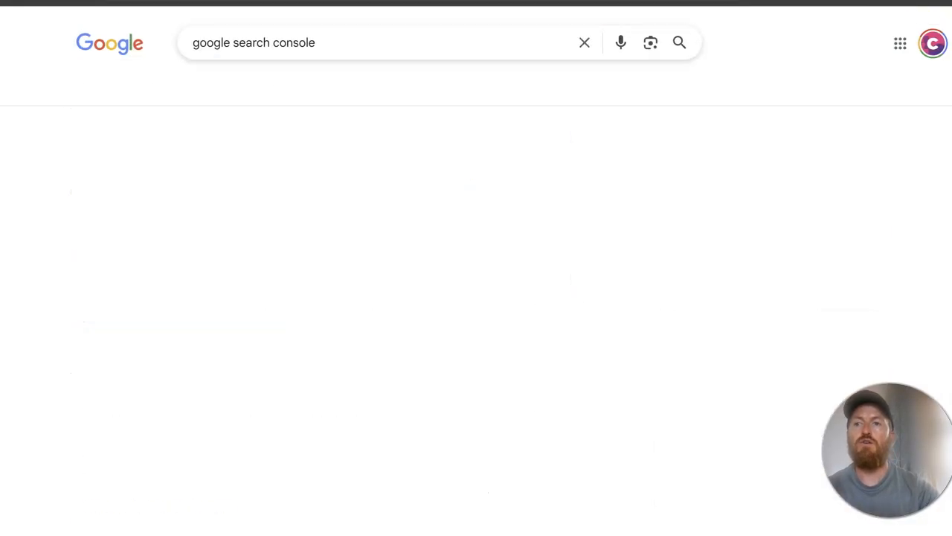
left_click(205, 176)
left_click(176, 340)
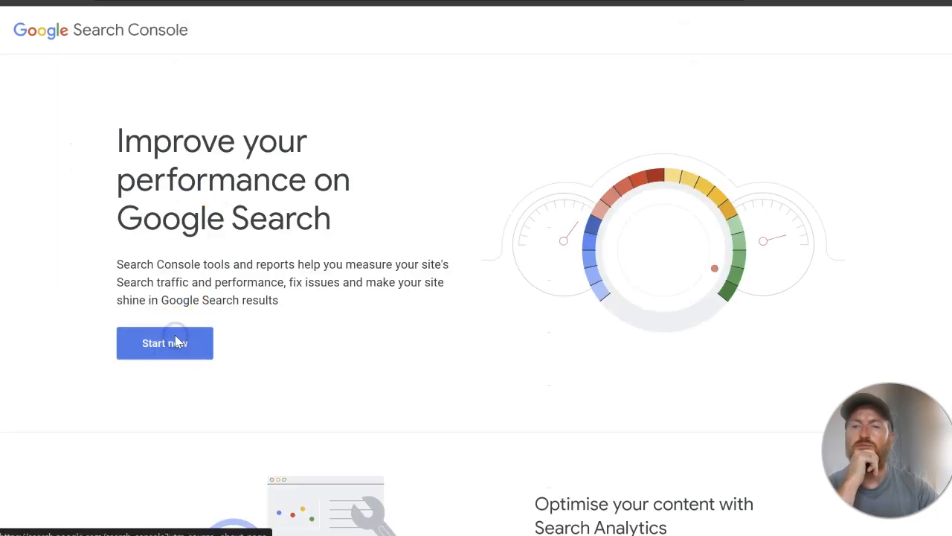
- Switch the Search Console property to private-jet-london.com
left_click(145, 80)
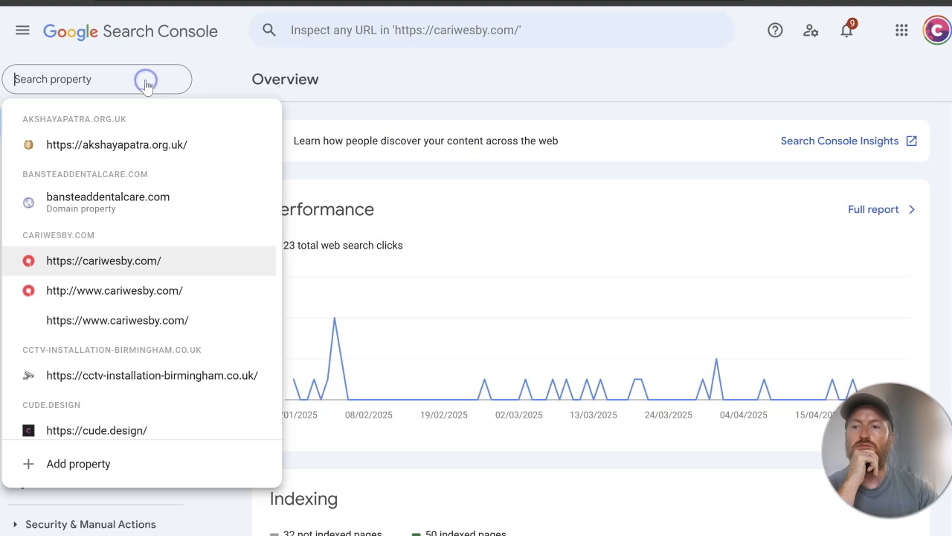
scroll(156, 252, "down", 10)
scroll(158, 253, "down", 5)
left_click(156, 297)
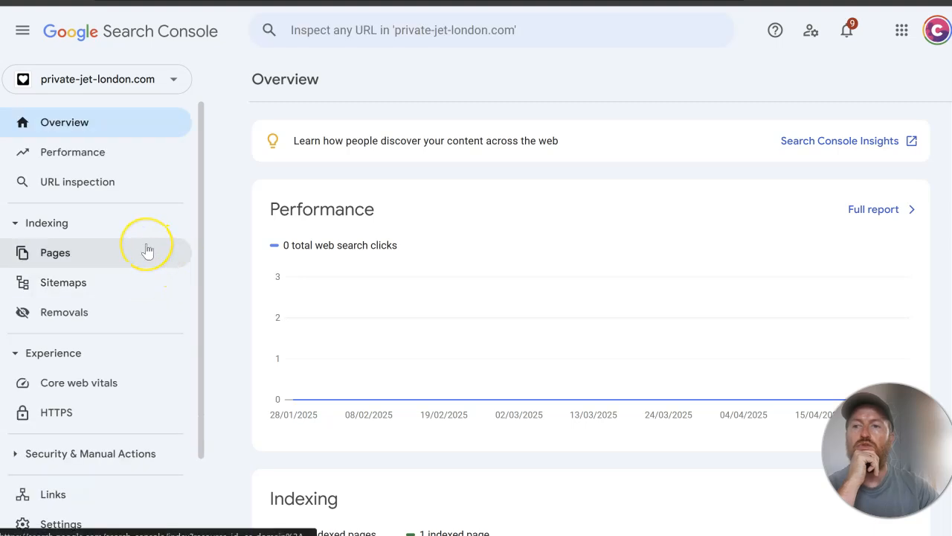
- Look through the private-jet-london.com property's general and crawling settings in Search Console
scroll(145, 251, "down", 3)
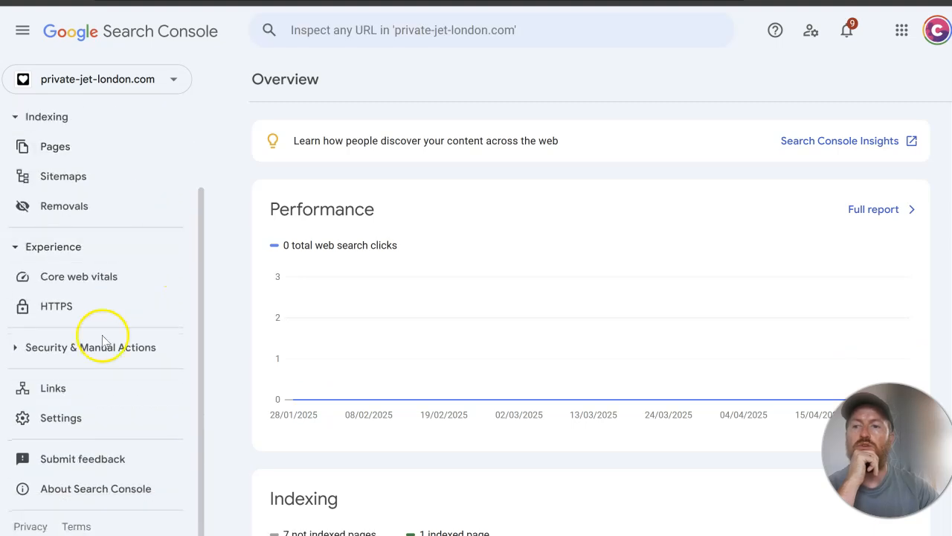
left_click(89, 431)
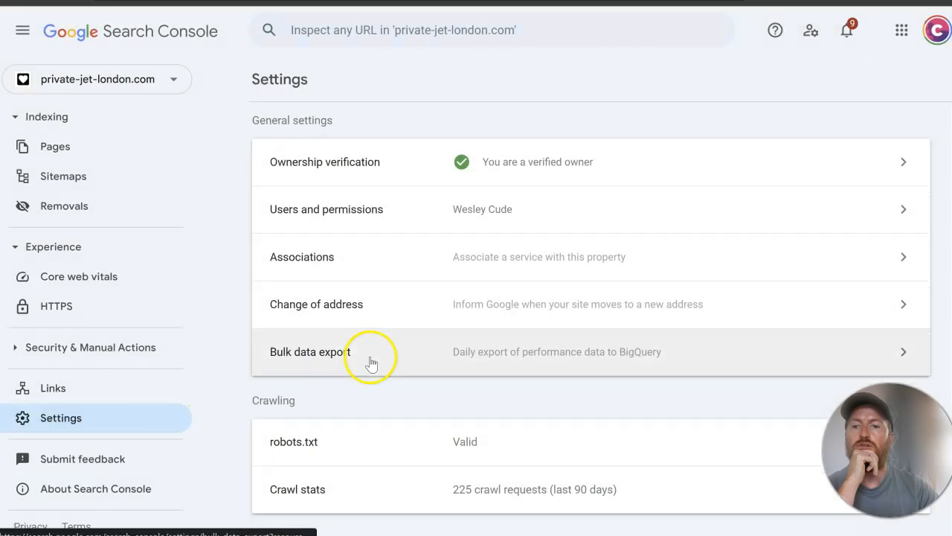
scroll(372, 361, "down", 2)
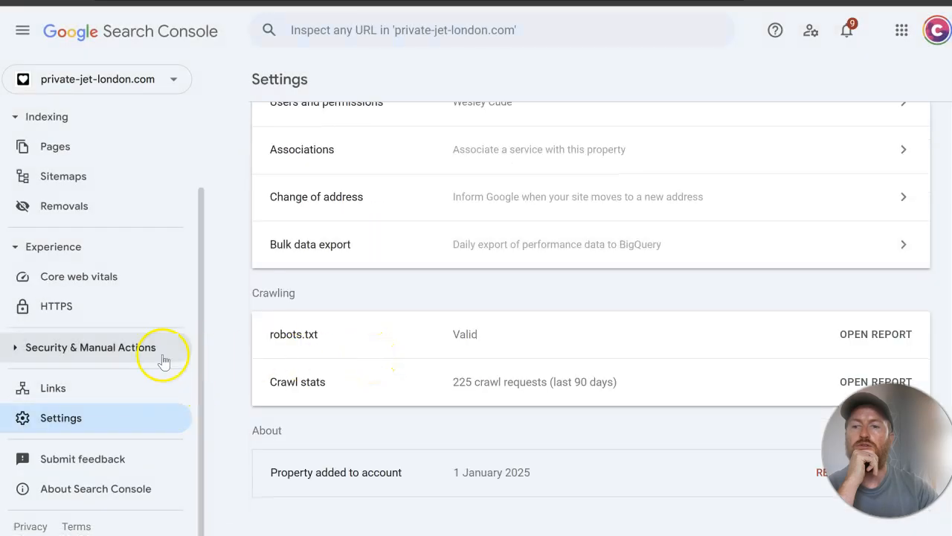
scroll(136, 357, "up", 2)
left_click(110, 256)
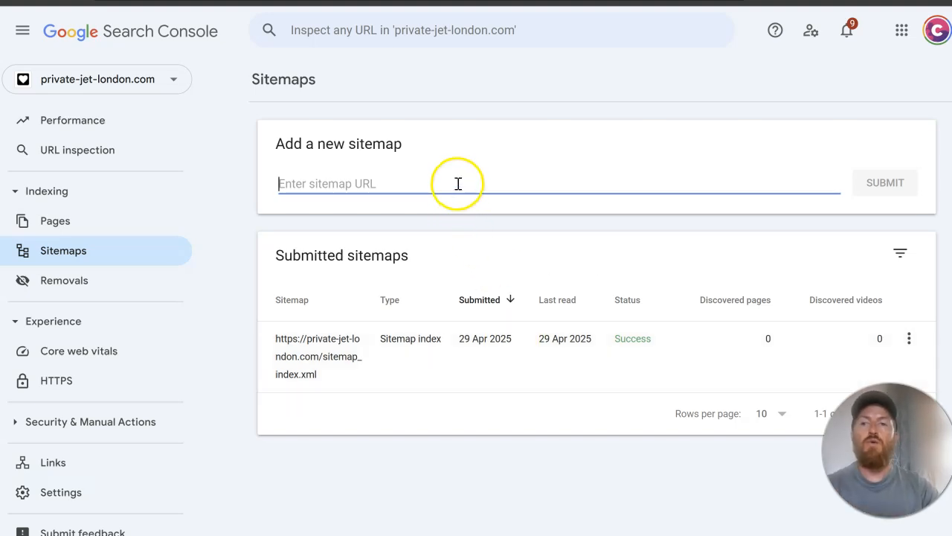
left_click(368, 182)
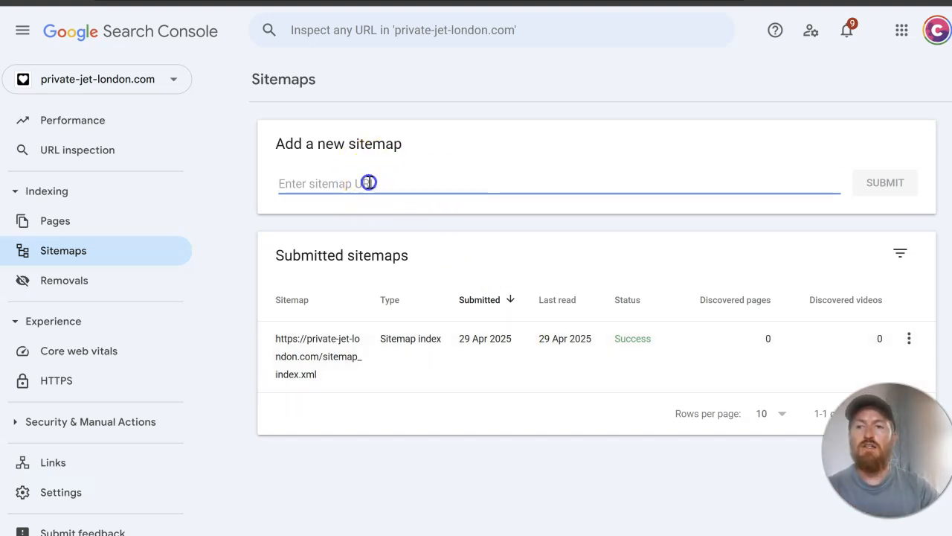
key("ctrl+v")
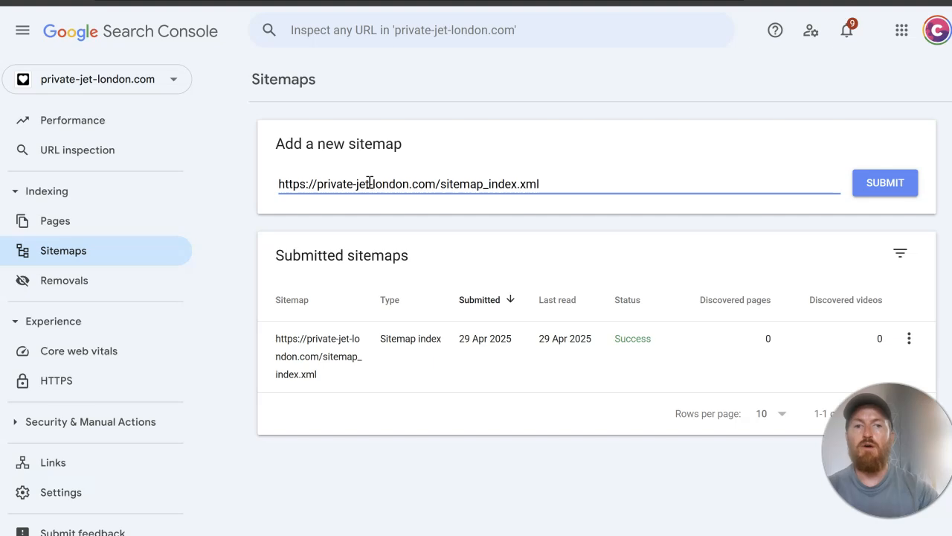
left_click(880, 182)
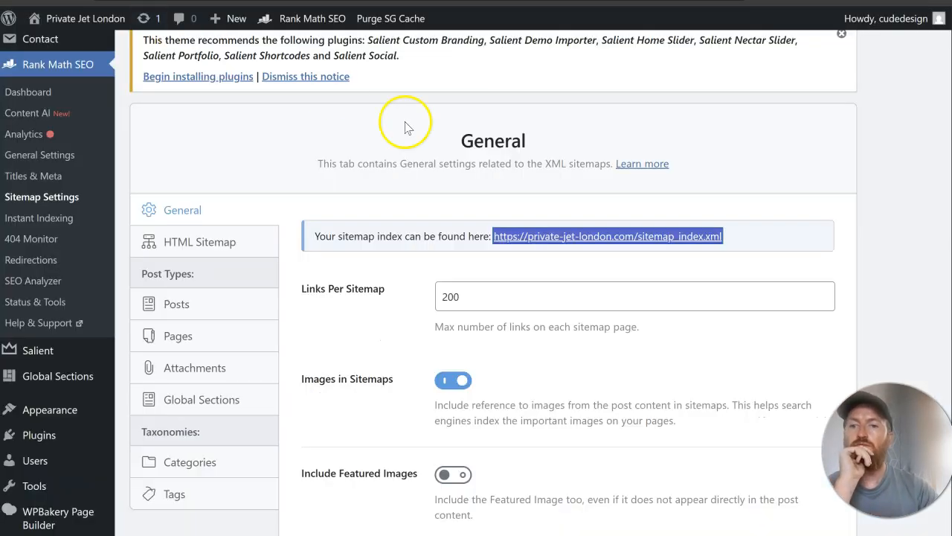
- Switch back to WordPress, review Rank Math's general sitemap options and return to the modules overview
scroll(566, 227, "down", 3)
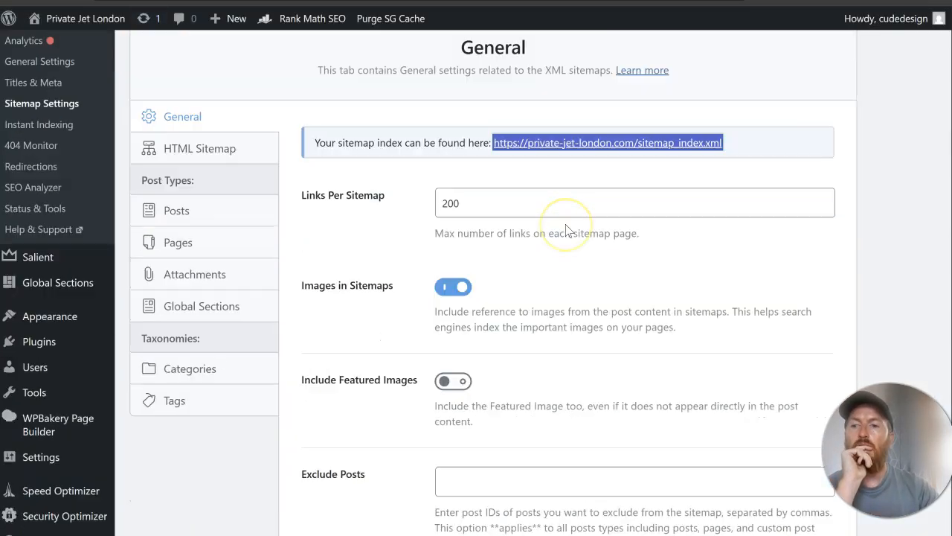
scroll(565, 227, "down", 2)
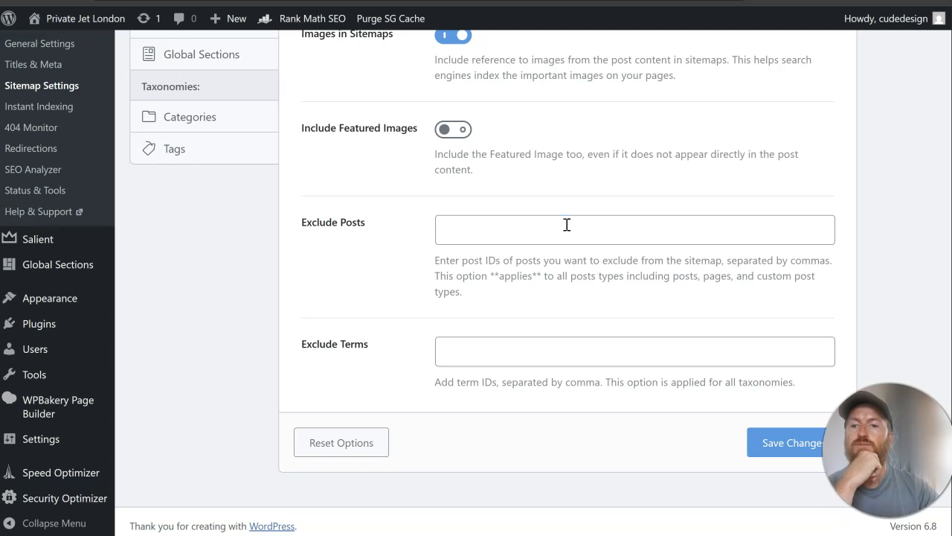
scroll(559, 232, "up", 2)
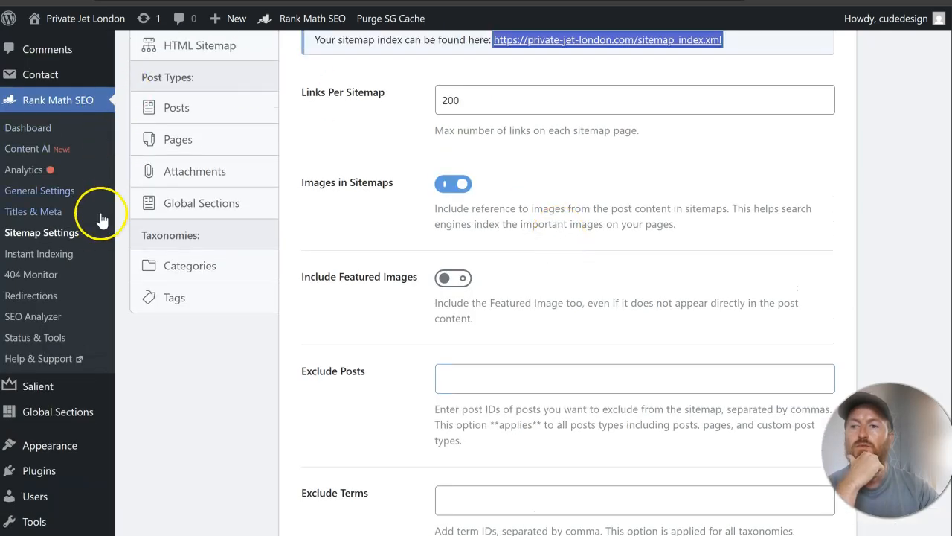
left_click(51, 131)
scroll(306, 238, "down", 3)
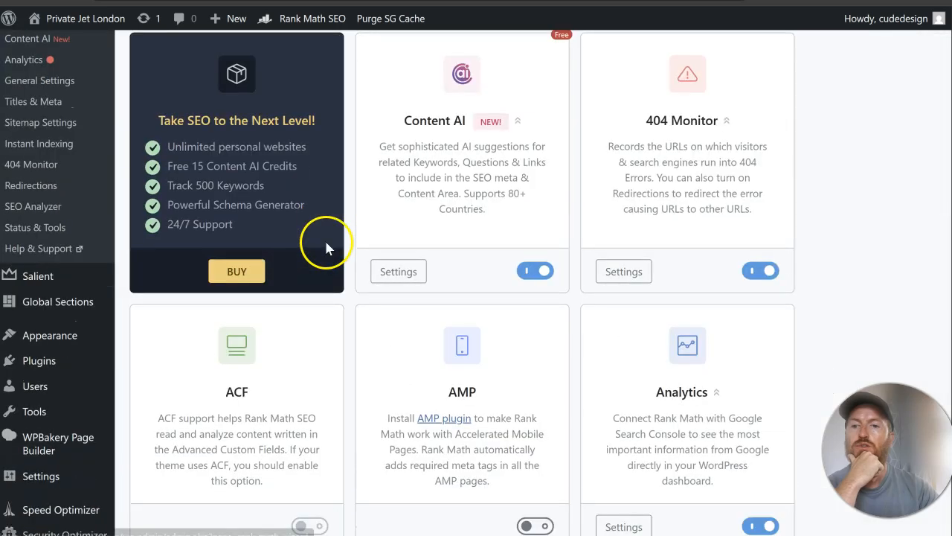
scroll(52, 238, "up", 1)
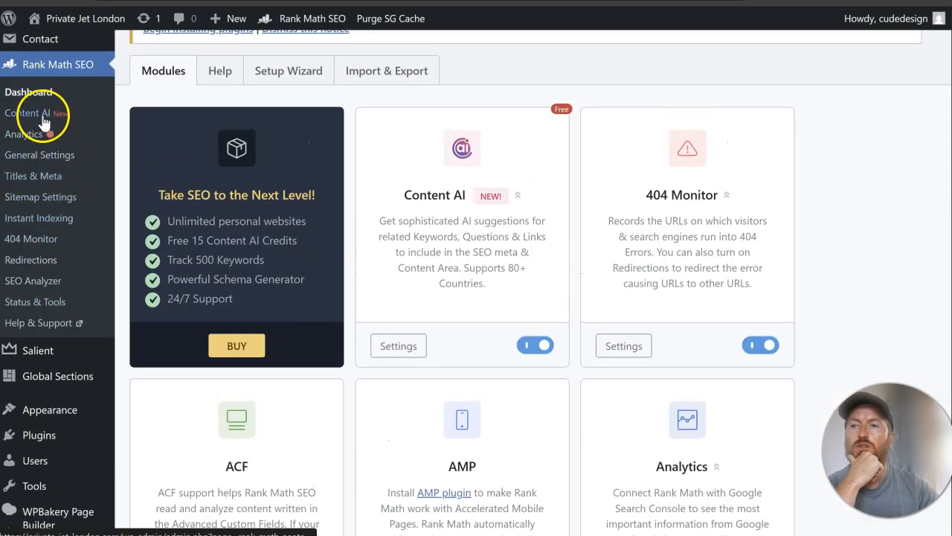
- Open Rank Math's General Settings and review the link options for category base, attachment redirects and nofollow links
left_click(41, 155)
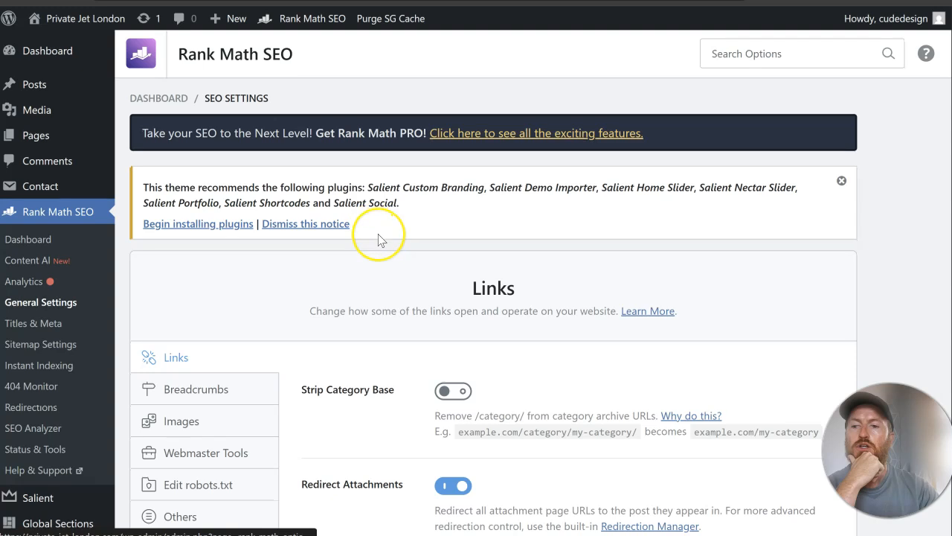
scroll(378, 236, "down", 3)
scroll(378, 240, "down", 1)
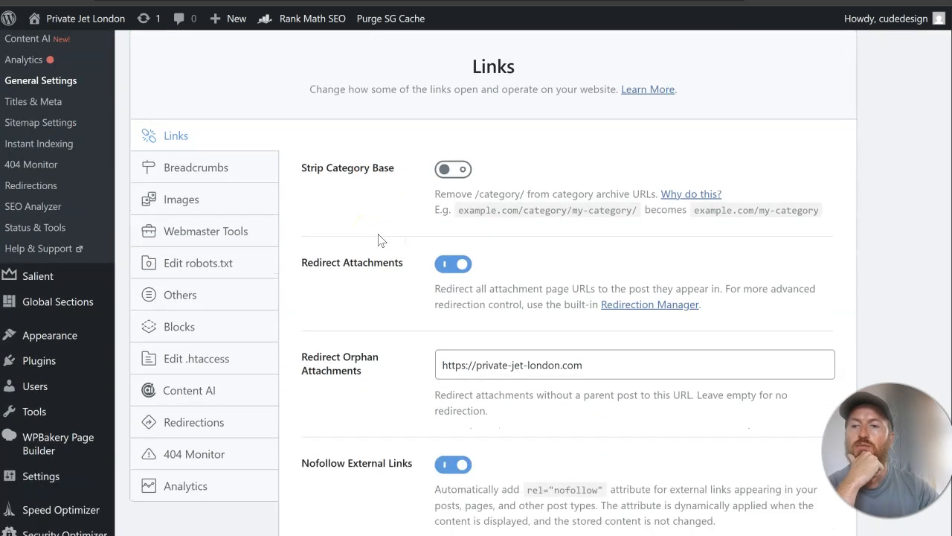
scroll(677, 252, "down", 4)
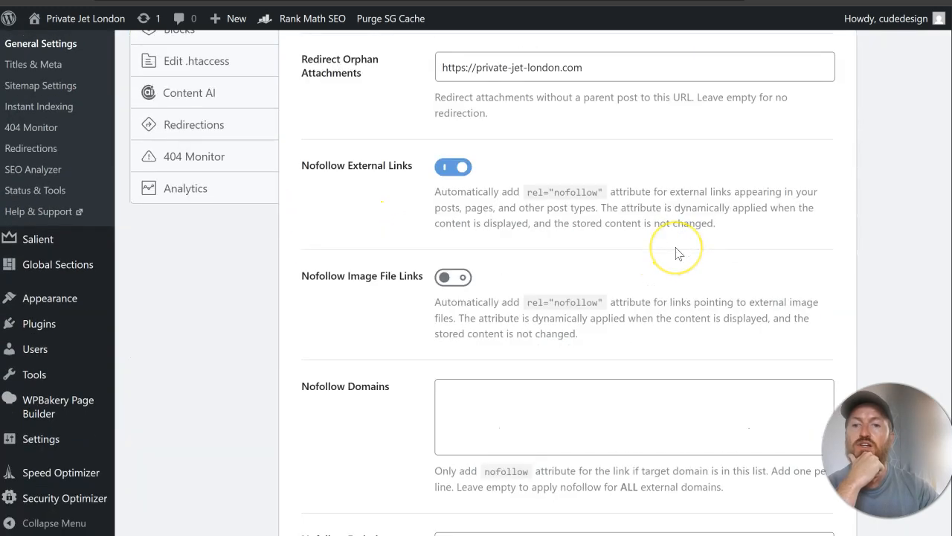
scroll(677, 253, "down", 4)
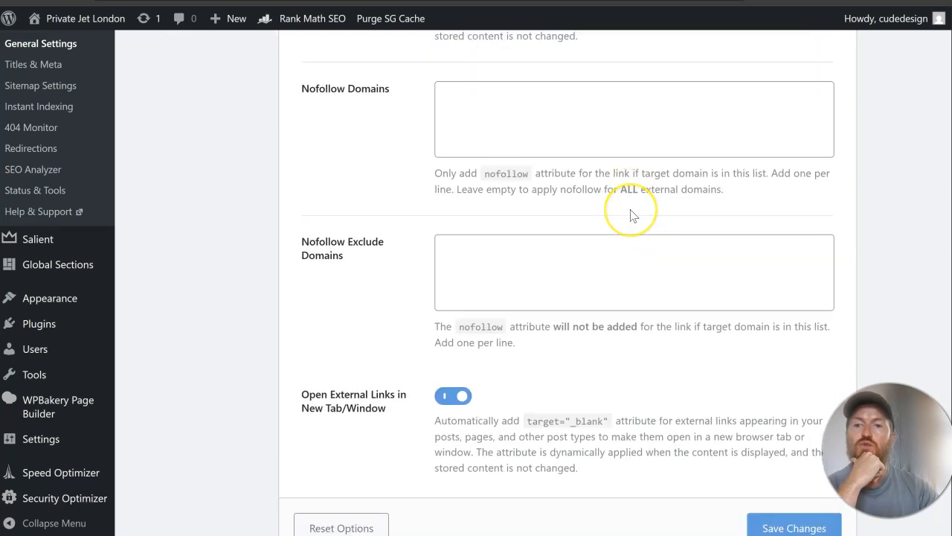
scroll(631, 214, "up", 2)
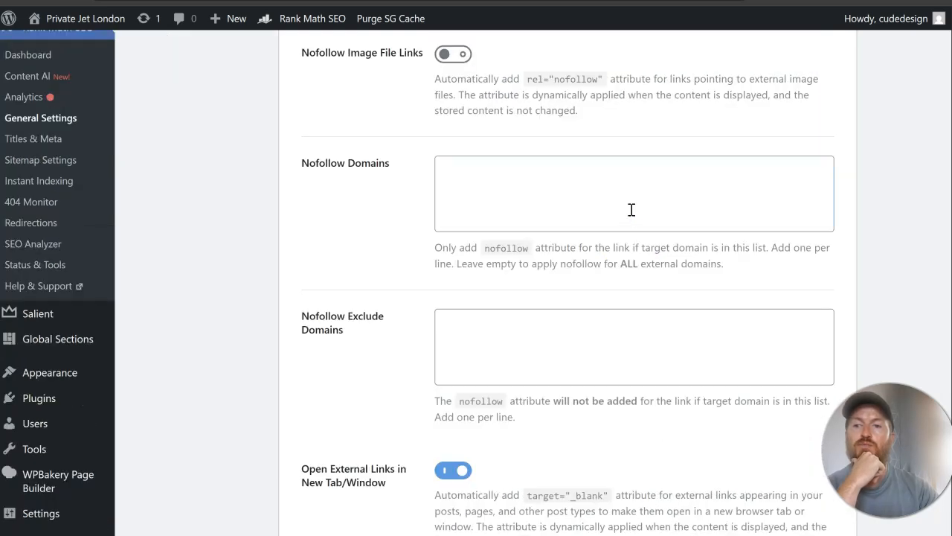
scroll(631, 210, "down", 2)
- Examine the Nofollow Exclude Domains option and the related nofollow link settings
left_click(524, 170)
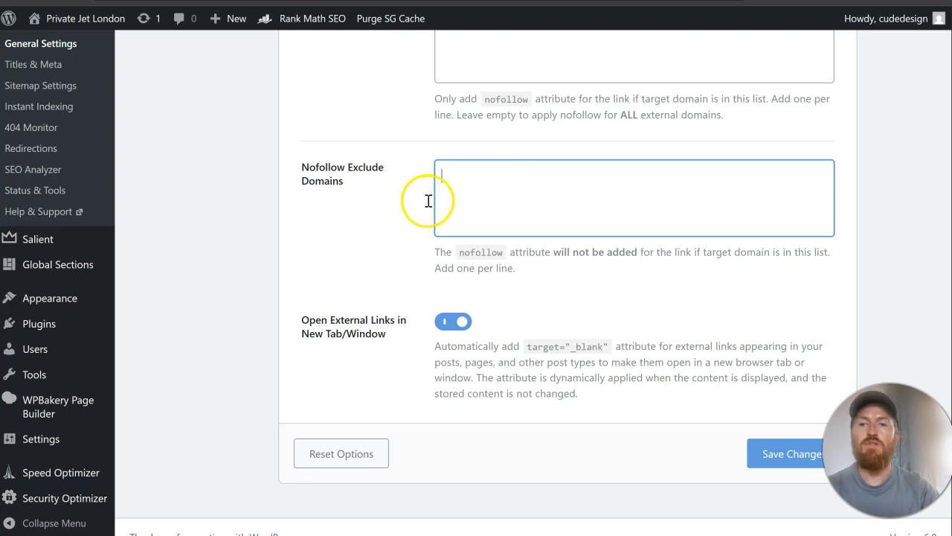
left_click(456, 188)
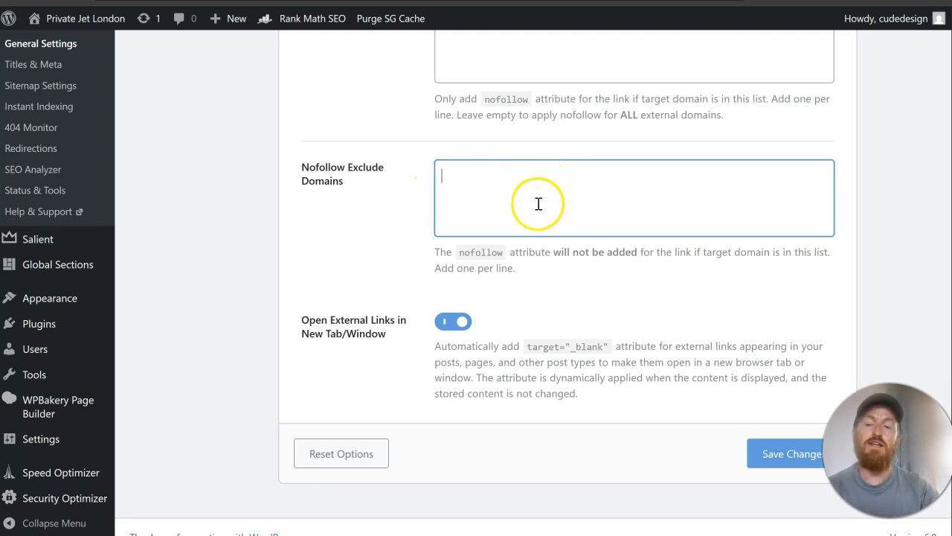
scroll(538, 204, "up", 1)
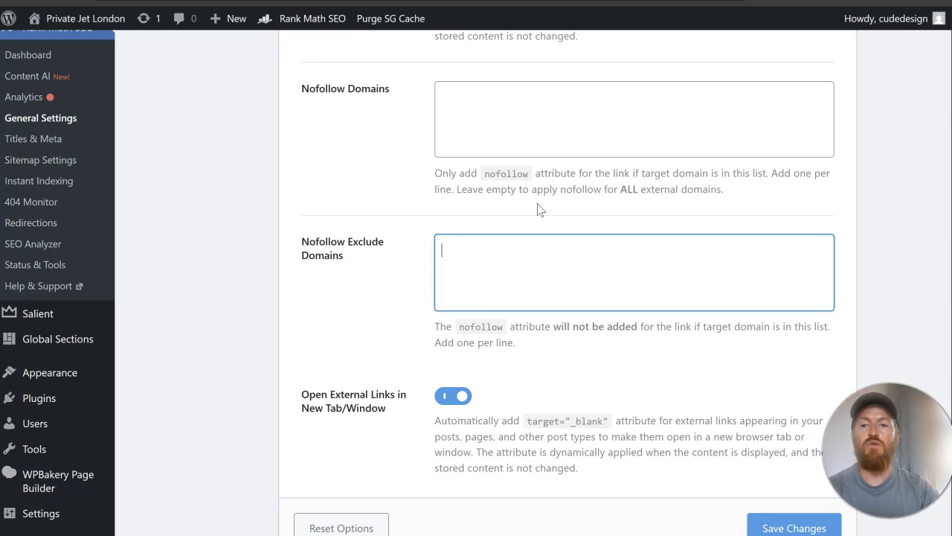
left_click(538, 267)
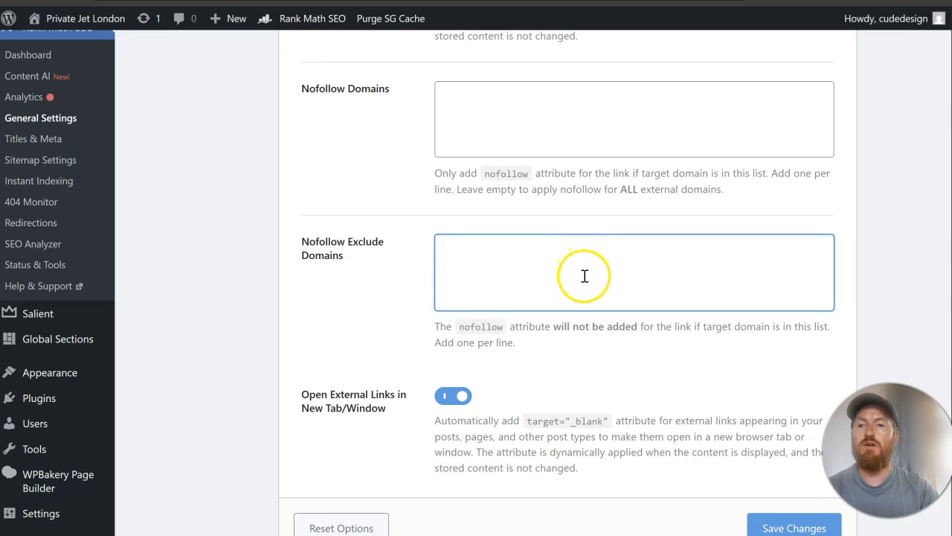
scroll(350, 301, "up", 2)
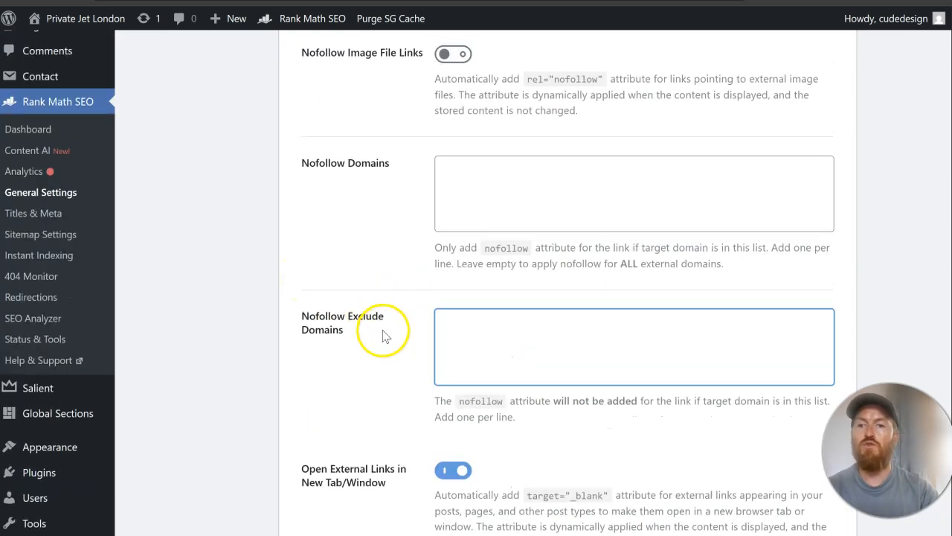
scroll(349, 319, "up", 1)
scroll(339, 320, "up", 3)
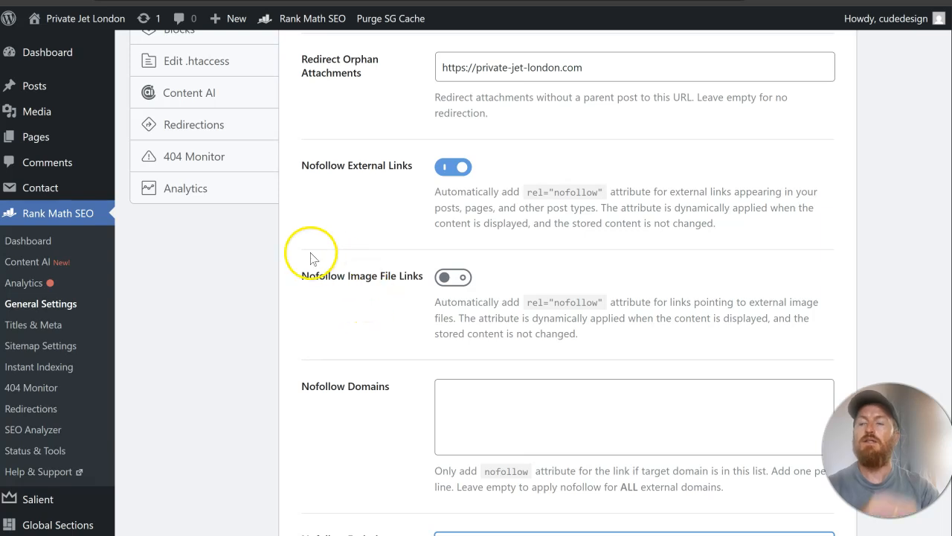
- Open the site's Pages list and review the SEO Details column for the pages
left_click(62, 89)
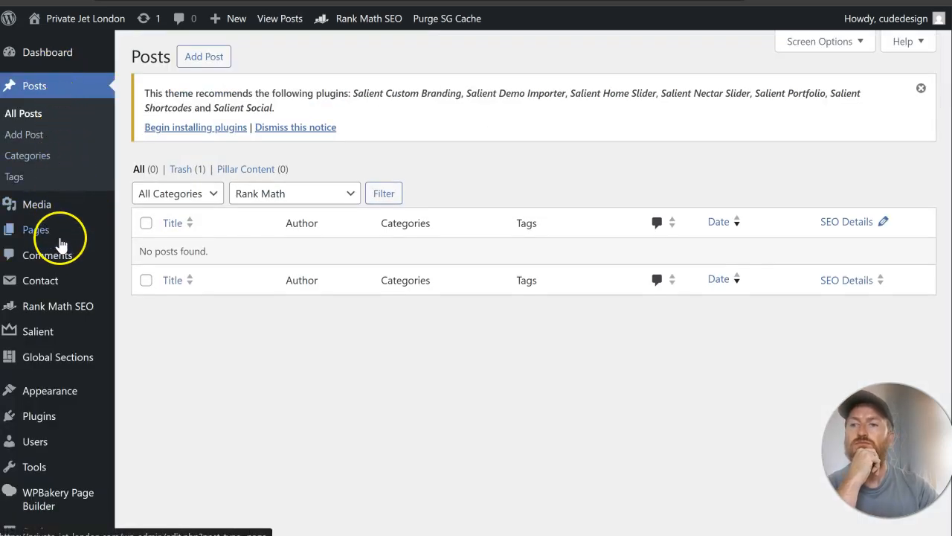
left_click(60, 236)
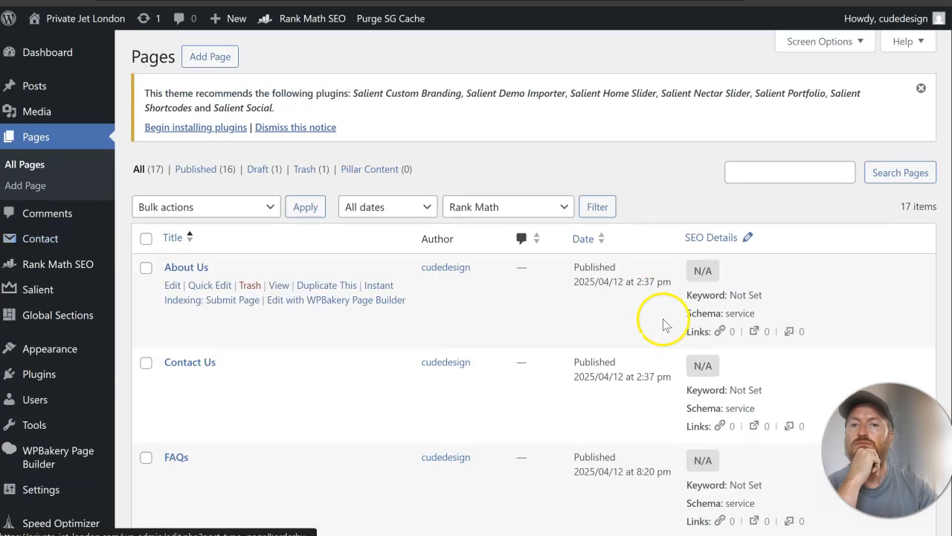
scroll(663, 387, "down", 1)
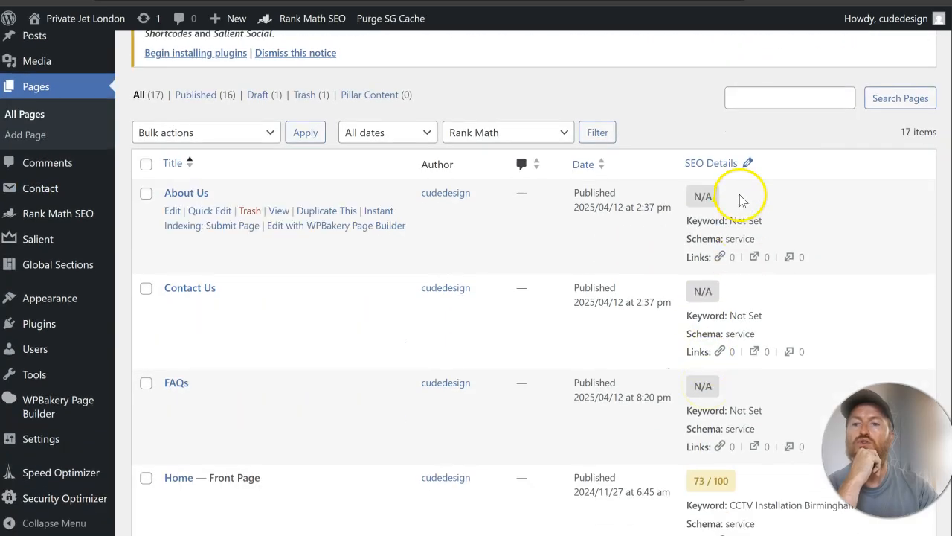
scroll(741, 192, "up", 1)
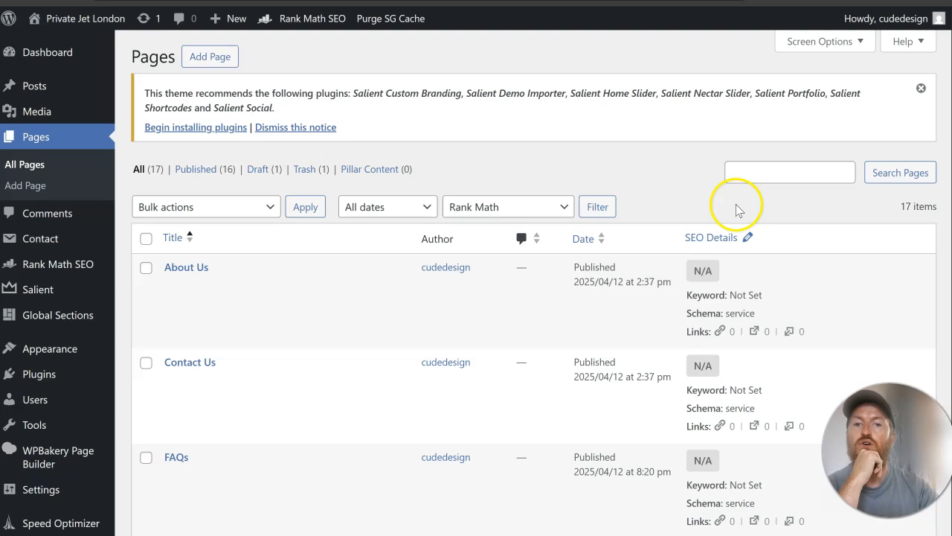
scroll(736, 209, "down", 1)
scroll(794, 216, "down", 1)
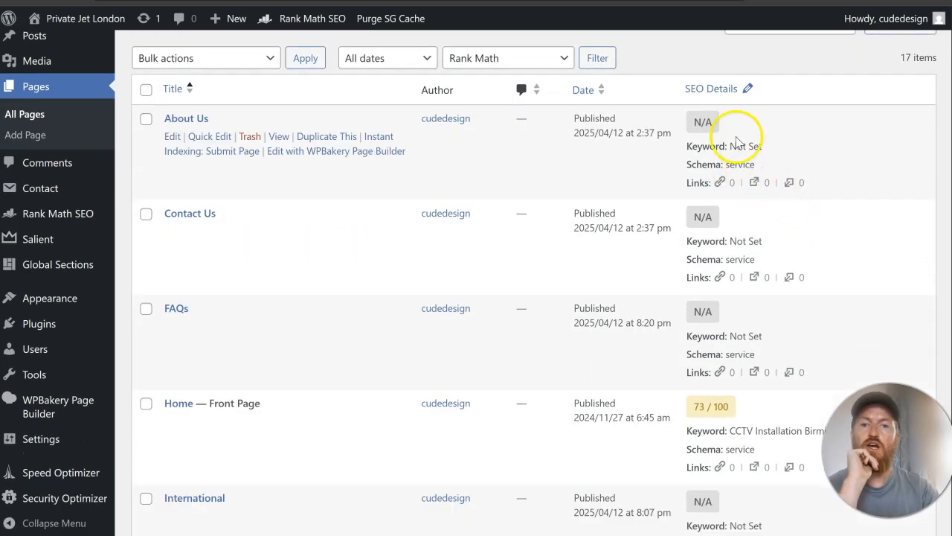
scroll(766, 312, "down", 1)
- Examine the Home front page's SEO score, link counts and focus keyword in its SEO details
left_click_drag(733, 334, 710, 332)
left_click(761, 334)
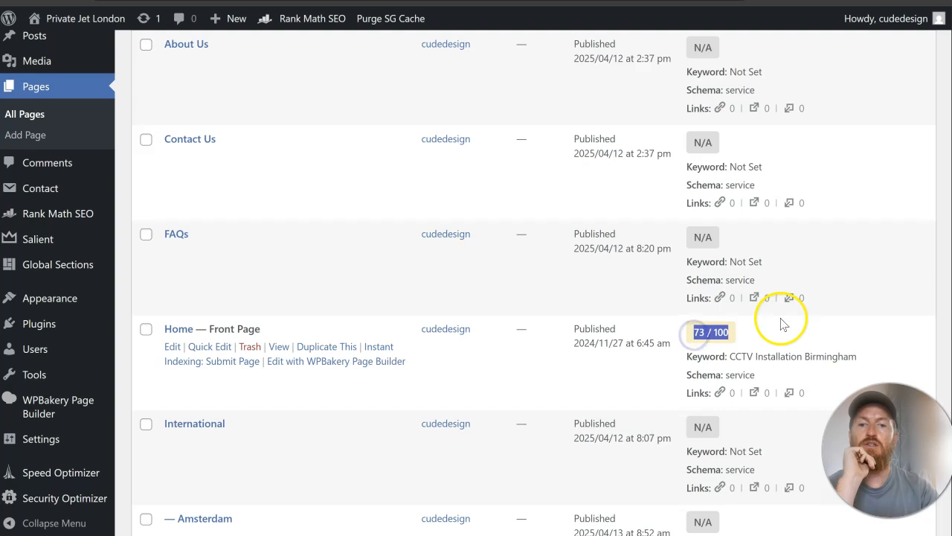
scroll(789, 321, "down", 1)
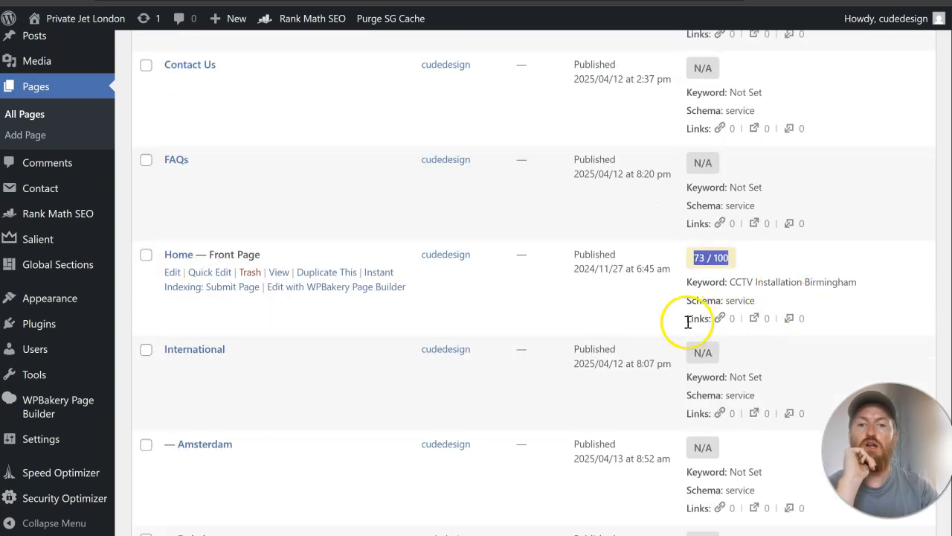
left_click_drag(688, 321, 713, 321)
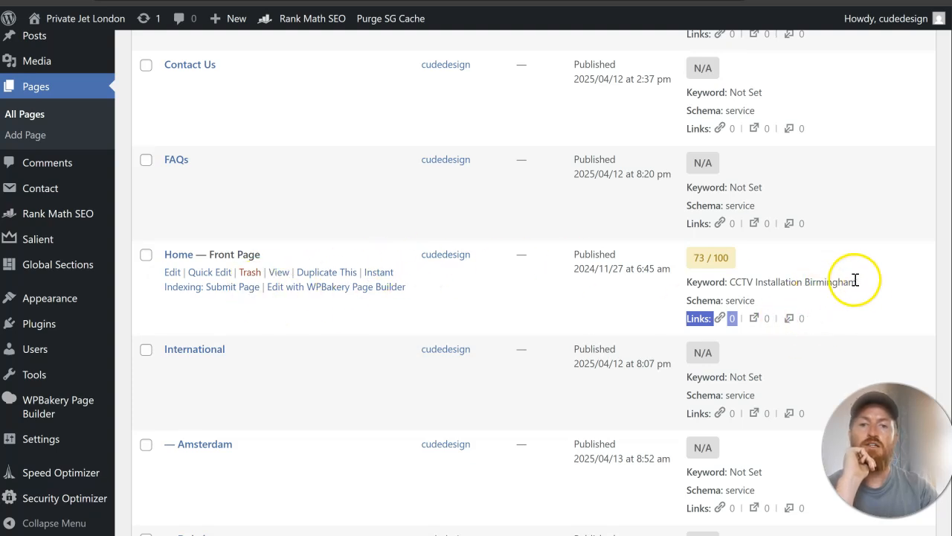
left_click_drag(859, 281, 699, 282)
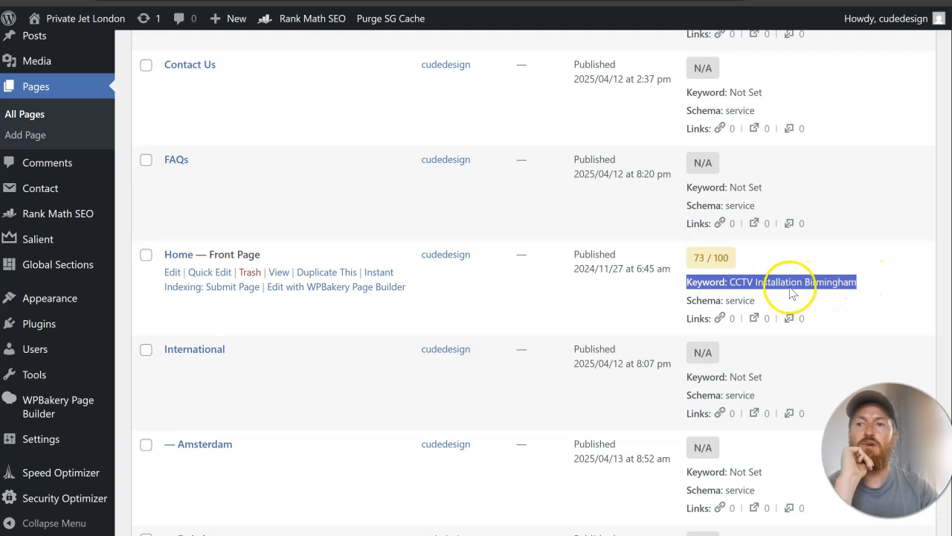
- Open the Home page for editing and locate its Rank Math SEO section below the page header settings
left_click(177, 273)
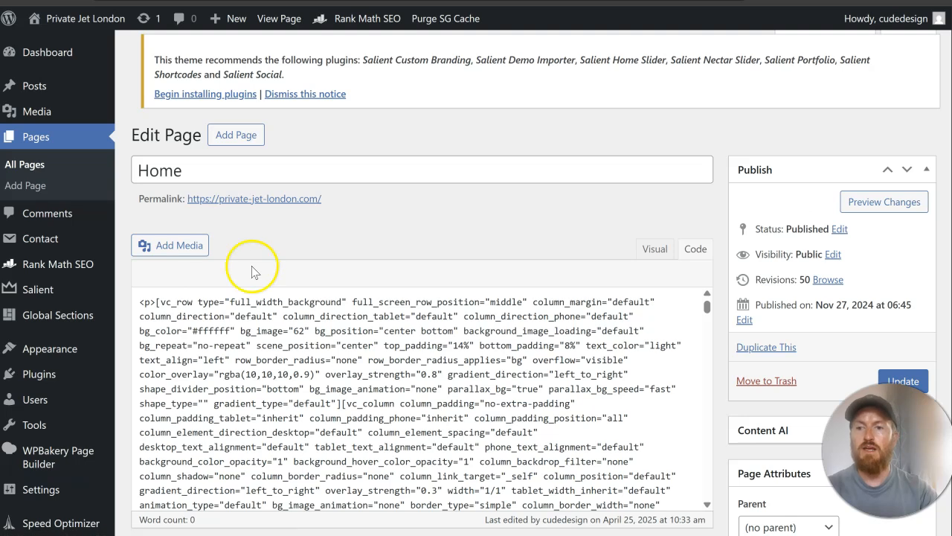
scroll(775, 264, "down", 3)
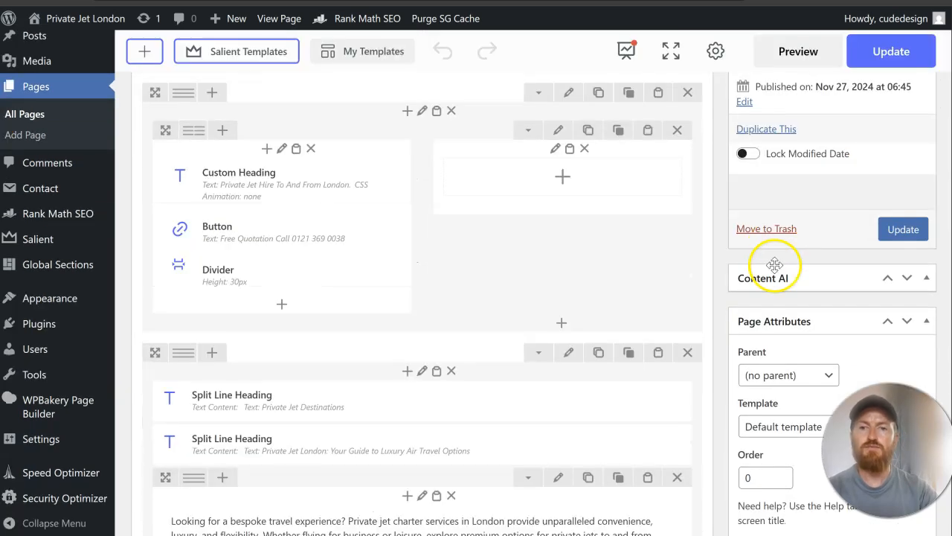
scroll(767, 256, "up", 2)
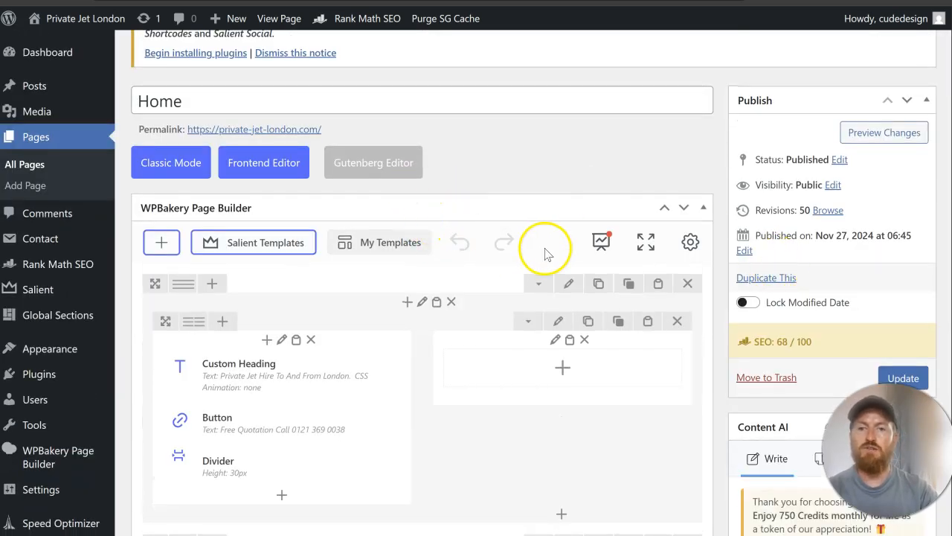
scroll(393, 292, "down", 2)
scroll(393, 292, "down", 15)
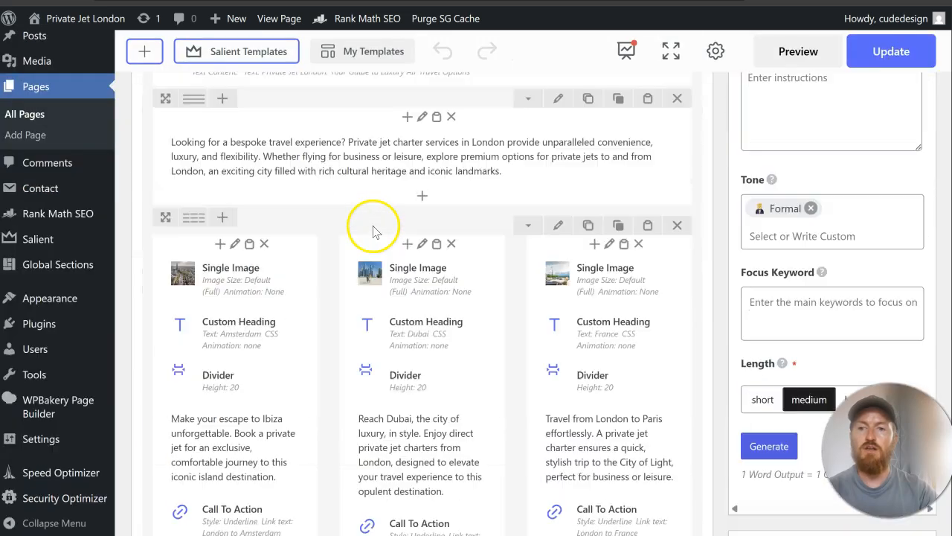
scroll(375, 233, "down", 15)
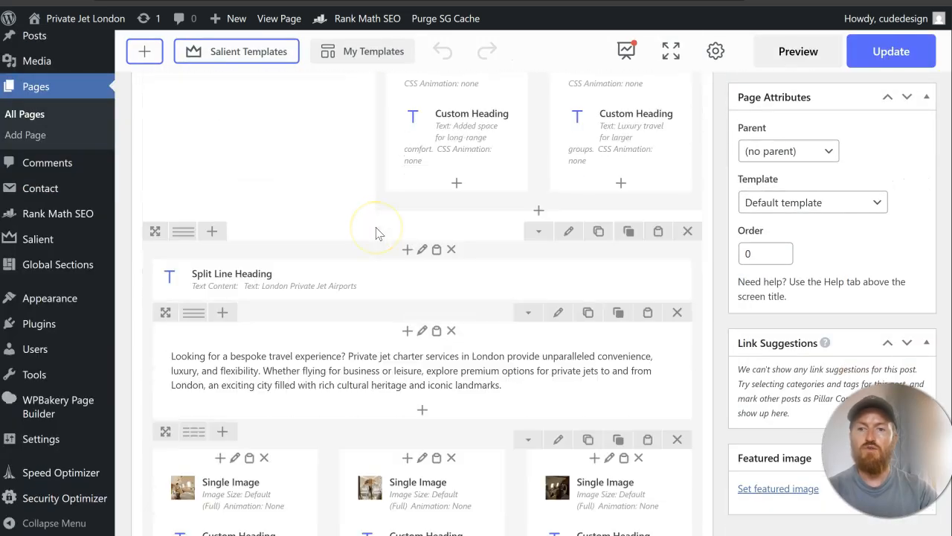
scroll(376, 233, "down", 15)
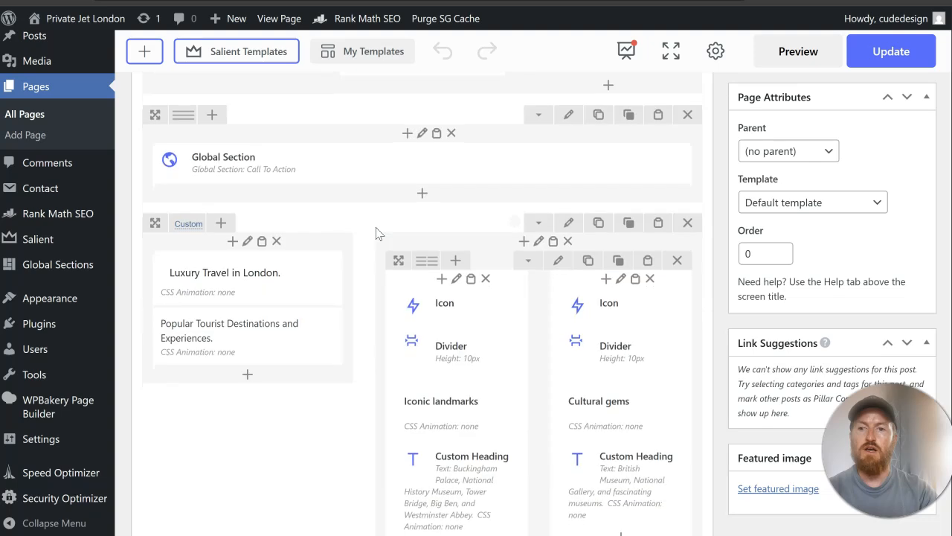
scroll(376, 228, "down", 15)
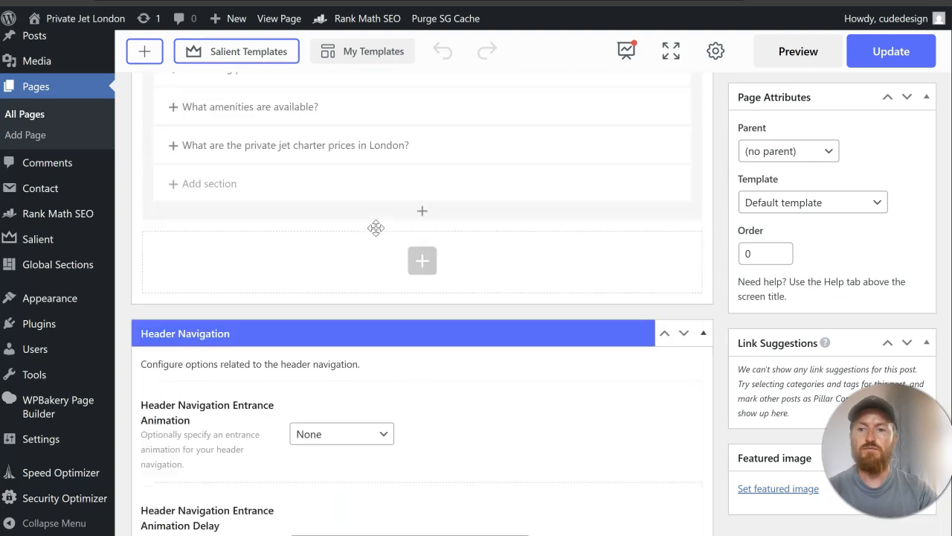
scroll(376, 227, "down", 15)
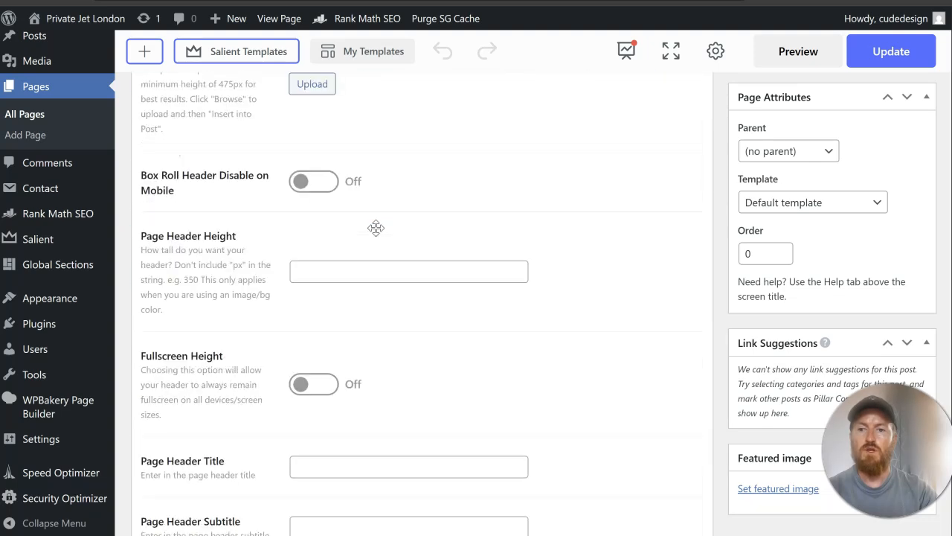
scroll(376, 233, "up", 1)
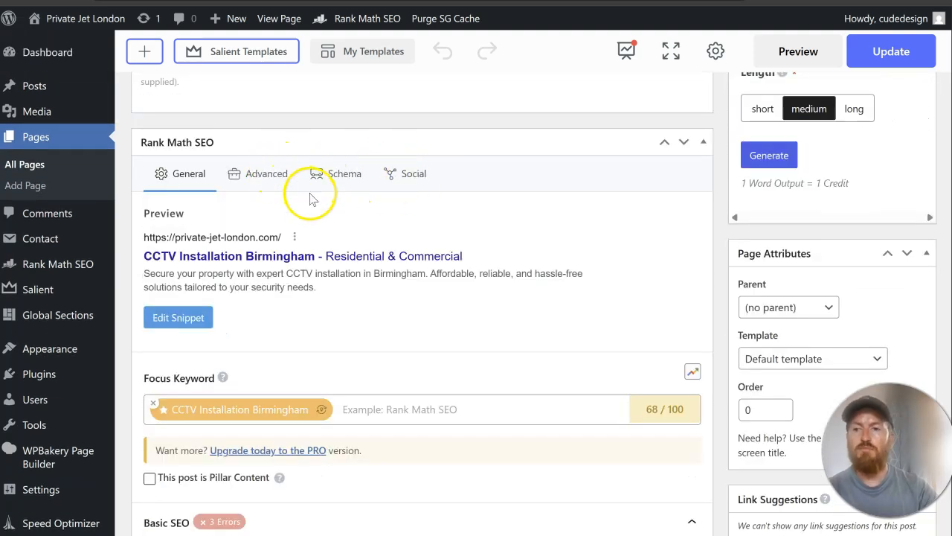
- Review the Home page's search snippet preview, focus keyword and Basic SEO checks
scroll(377, 218, "down", 1)
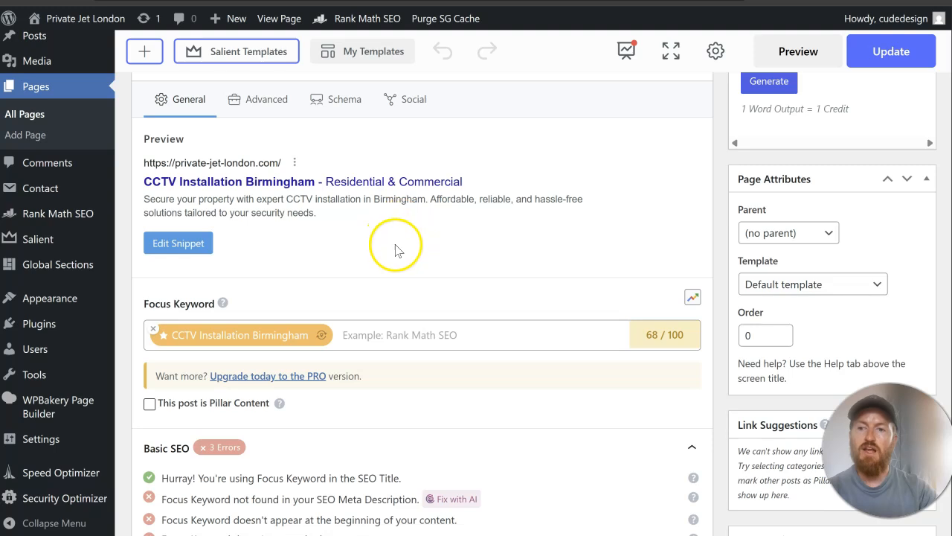
scroll(357, 230, "down", 1)
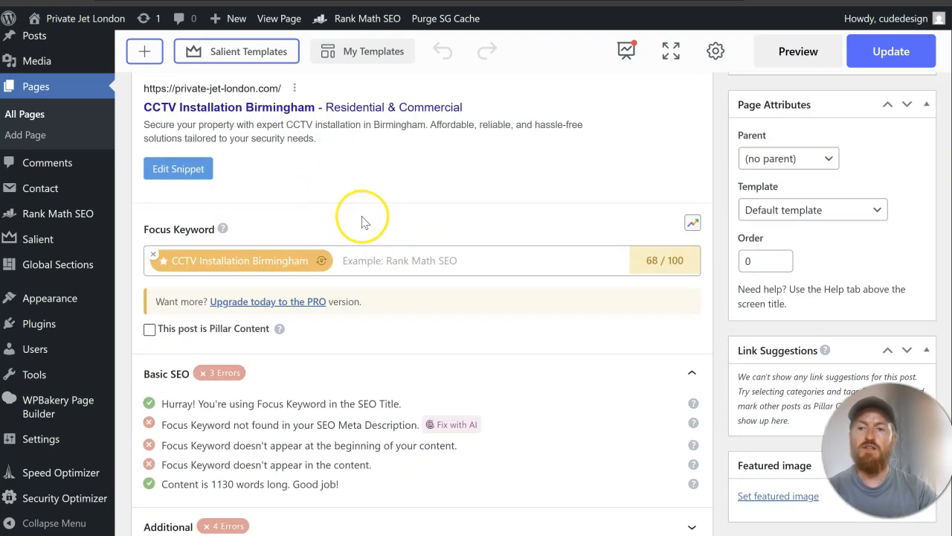
scroll(362, 221, "up", 2)
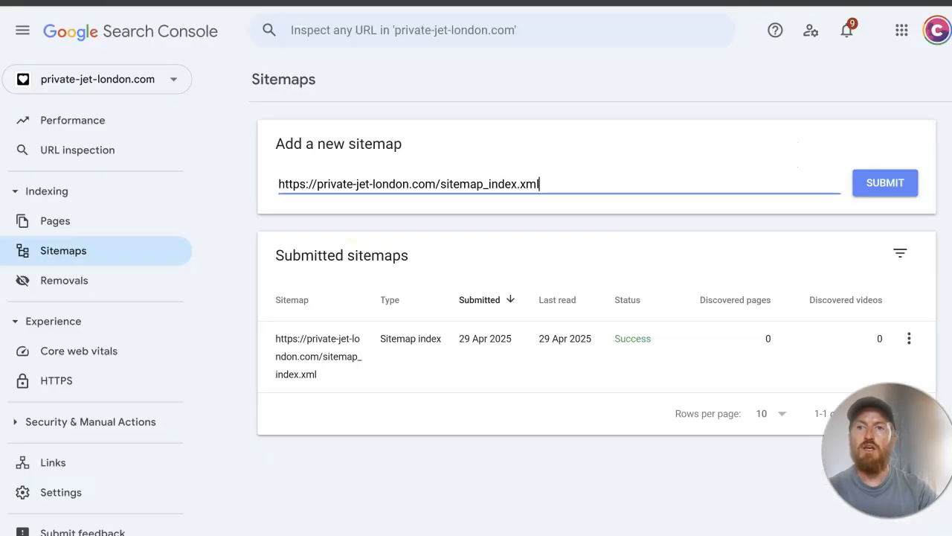
- Switch to the Search Console tab, search Google for "what are meta titles and meta descriptions" and look through the results
key("ctrl+l")
type("what a")
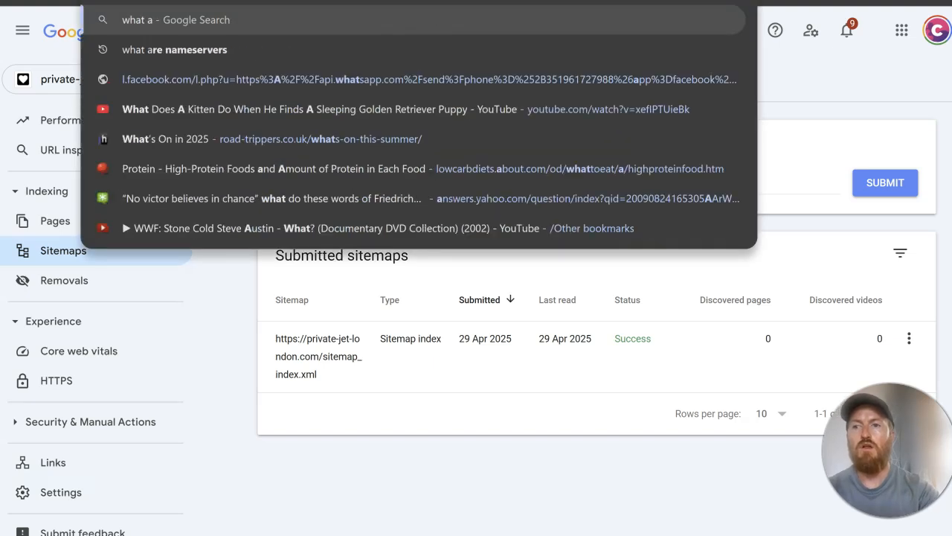
type("re meta titles")
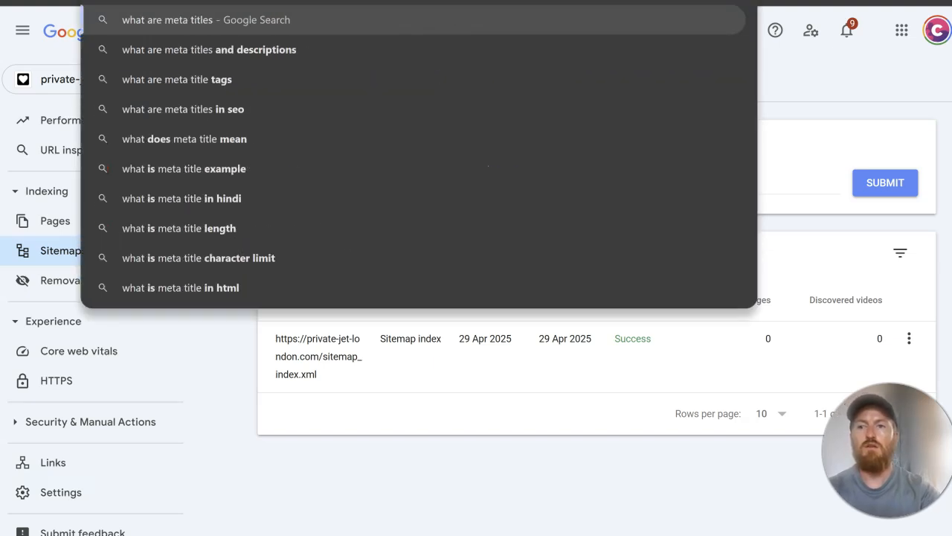
type(" and m")
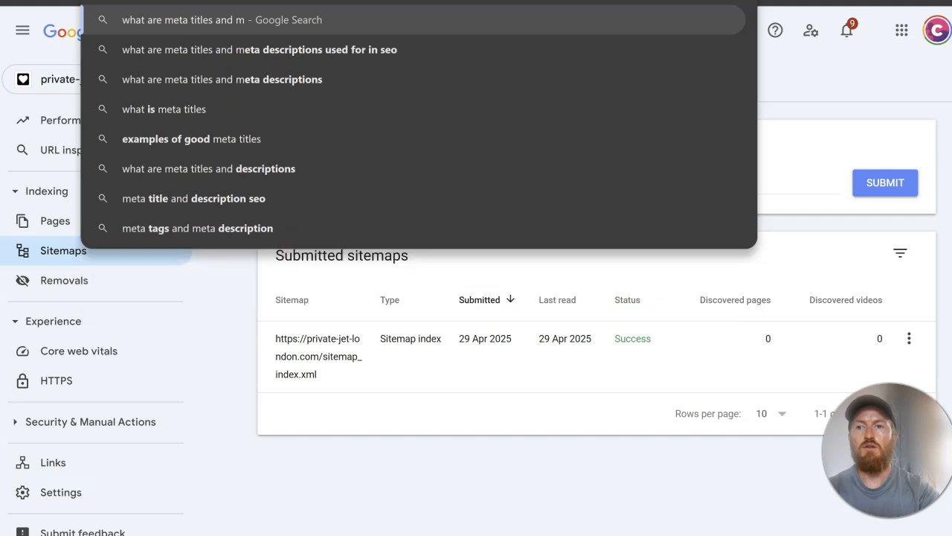
type("eta descriptions used for in")
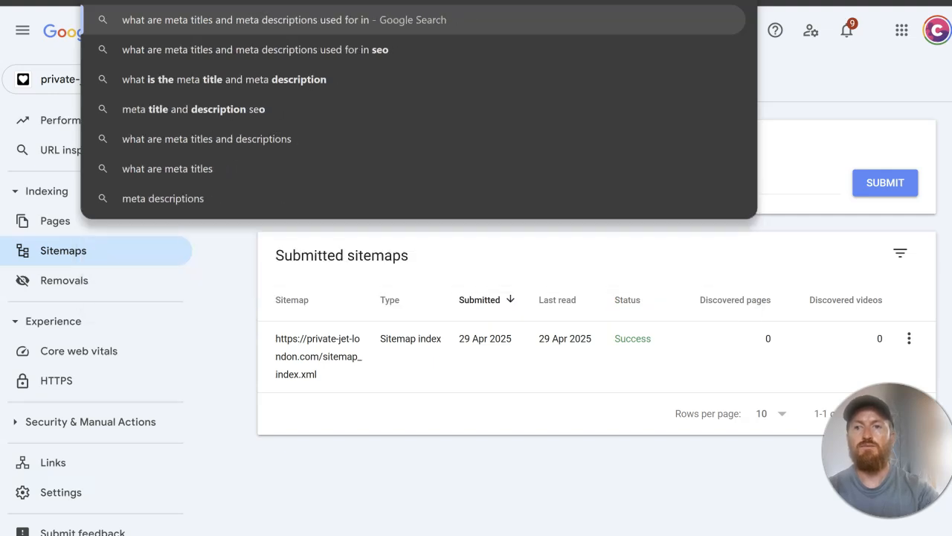
key("BackSpace")
key("BackSpace")
key("Return")
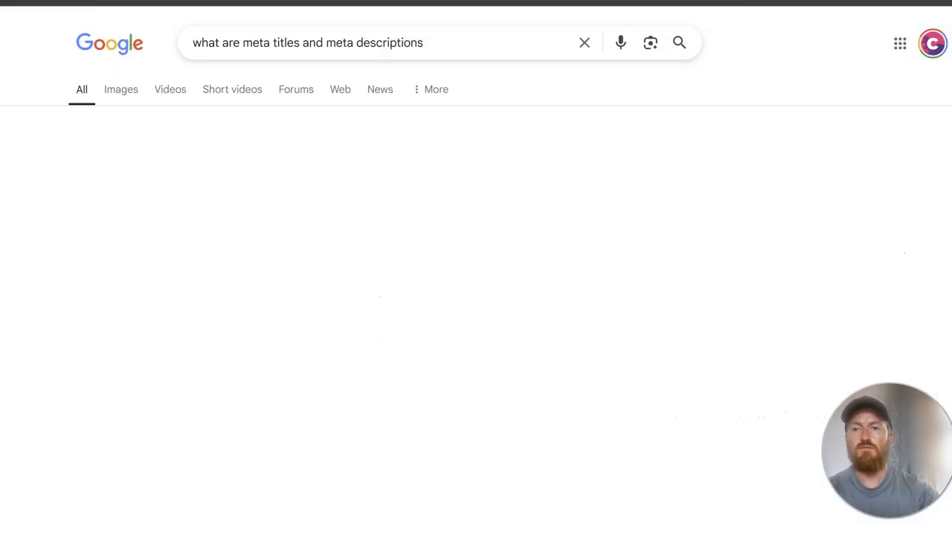
scroll(270, 232, "down", 2)
scroll(315, 216, "down", 2)
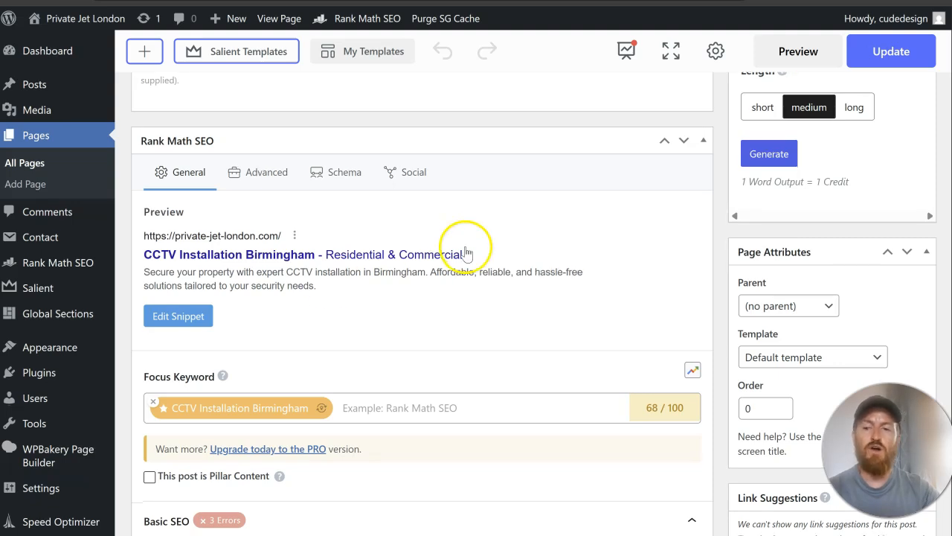
- Return to the Home page editor in WordPress and re-examine its Rank Math snippet, focus keyword and surrounding page settings
scroll(476, 241, "down", 2)
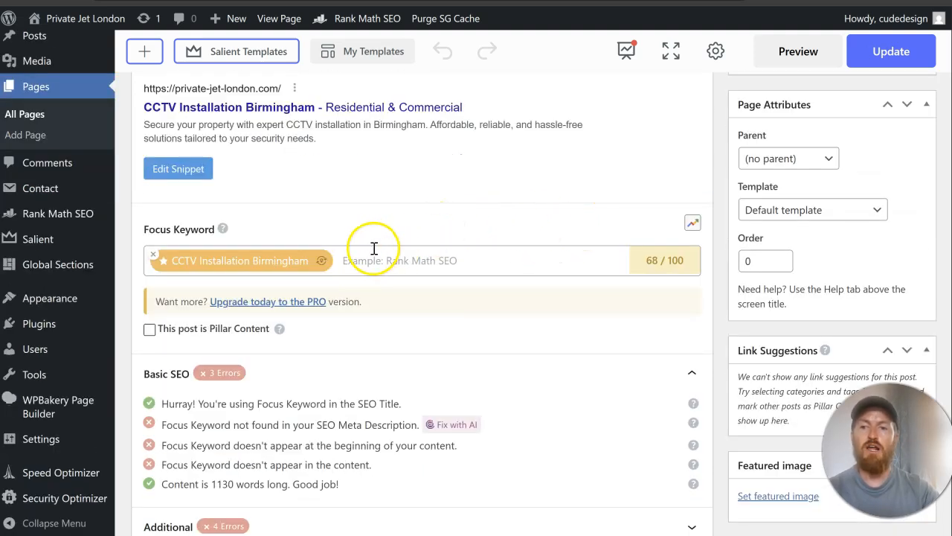
scroll(378, 221, "up", 1)
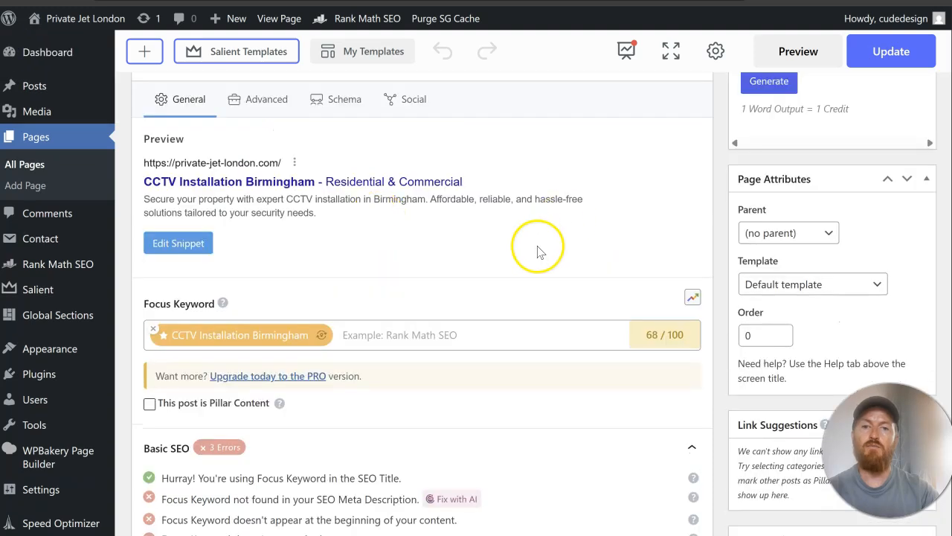
scroll(388, 272, "up", 1)
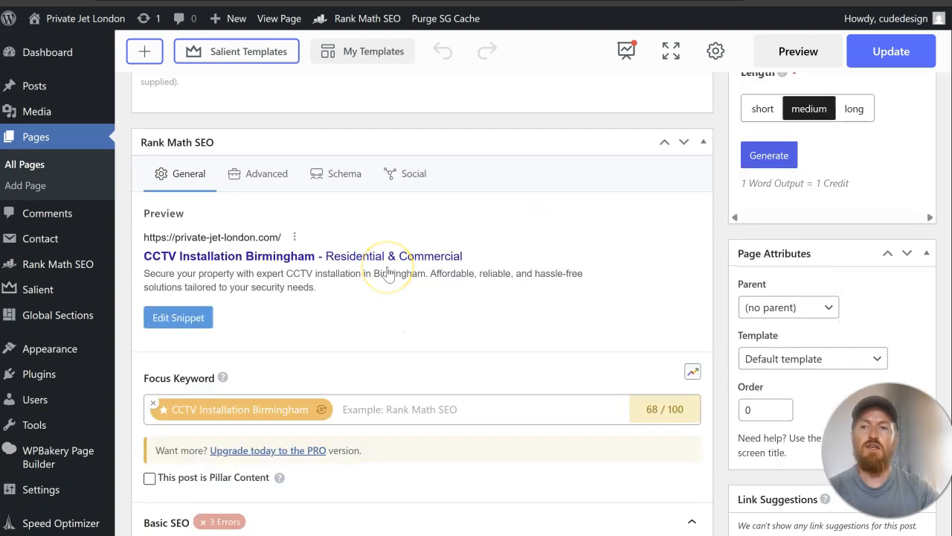
scroll(387, 275, "up", 15)
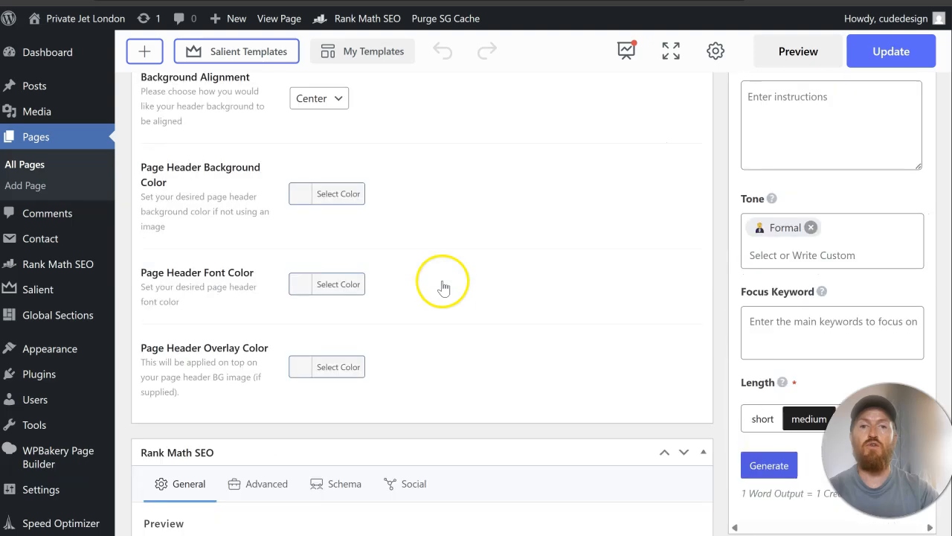
scroll(494, 287, "down", 9)
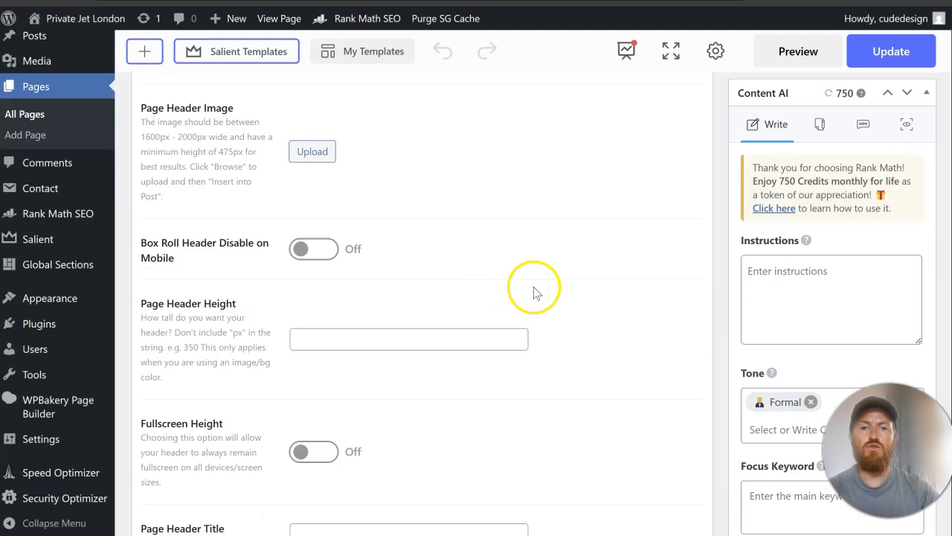
scroll(599, 278, "up", 3)
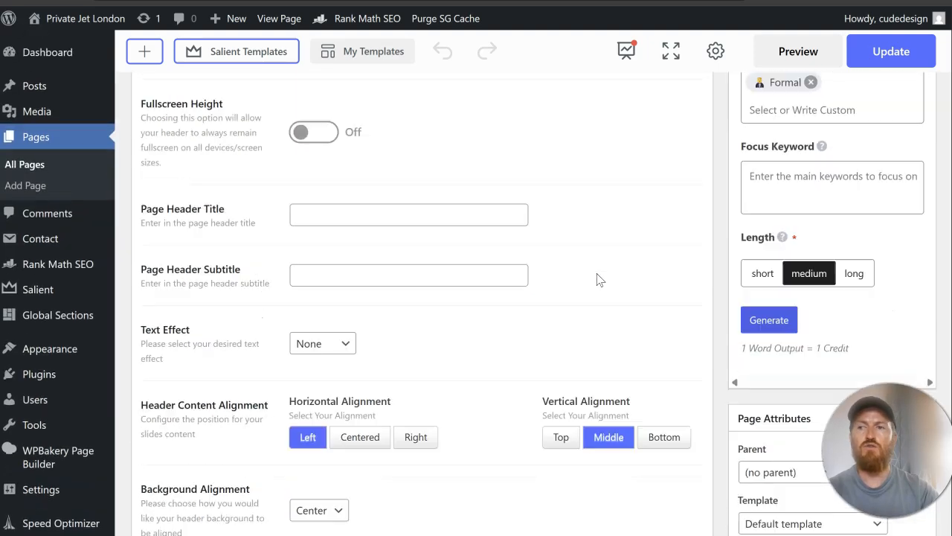
- Open the All Pages list in a new tab and check the Home front page's SEO details
right_click(63, 182)
left_click(94, 192)
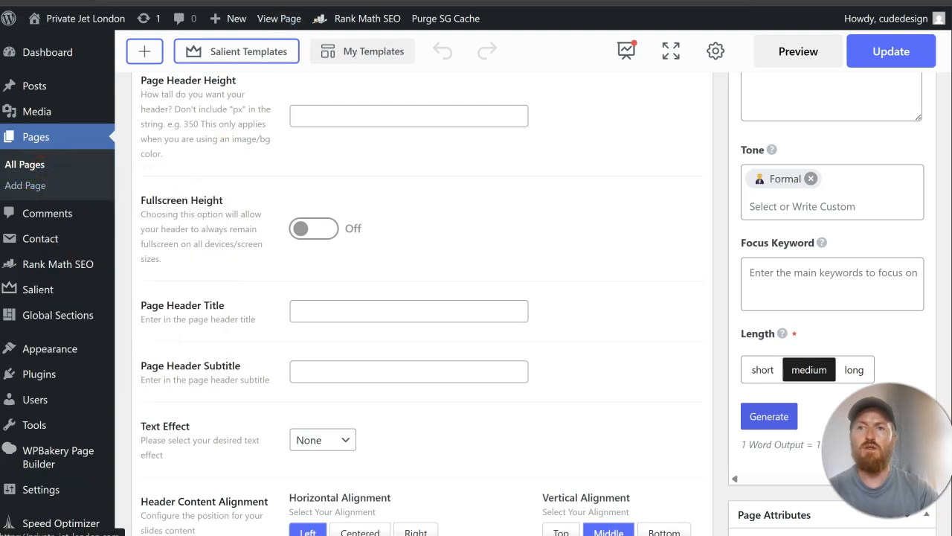
scroll(547, 180, "down", 4)
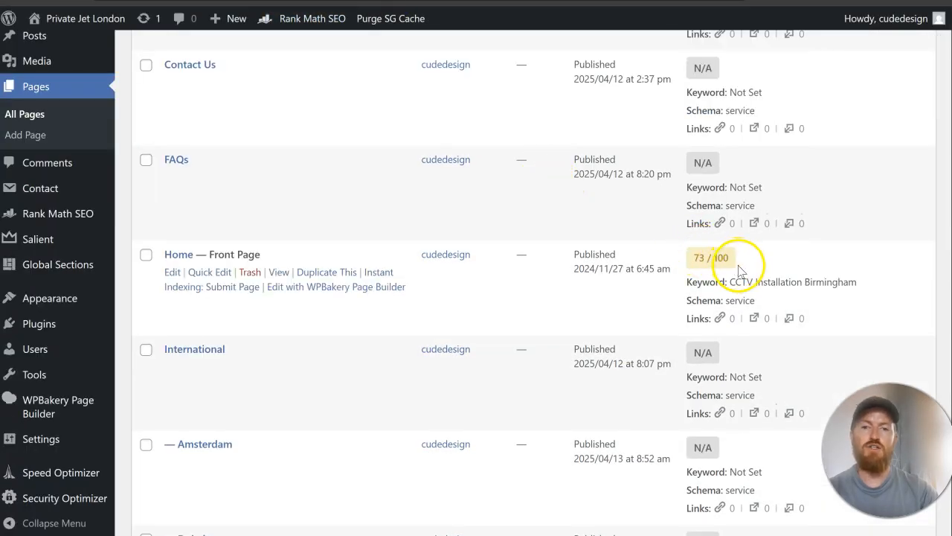
- Replace the Home page's Rank Math focus keyword with "Private Jet London"
left_click_drag(856, 283, 683, 290)
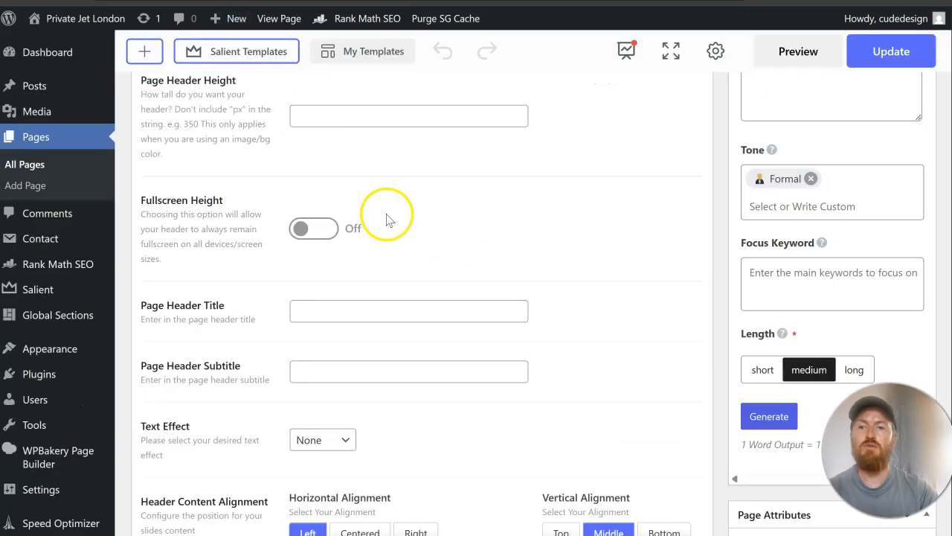
scroll(383, 201, "down", 15)
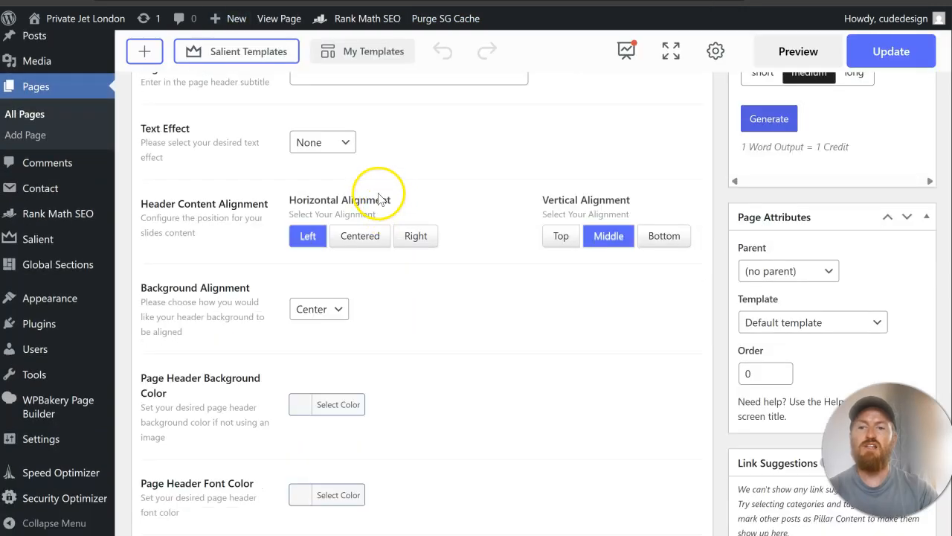
scroll(383, 193, "up", 6)
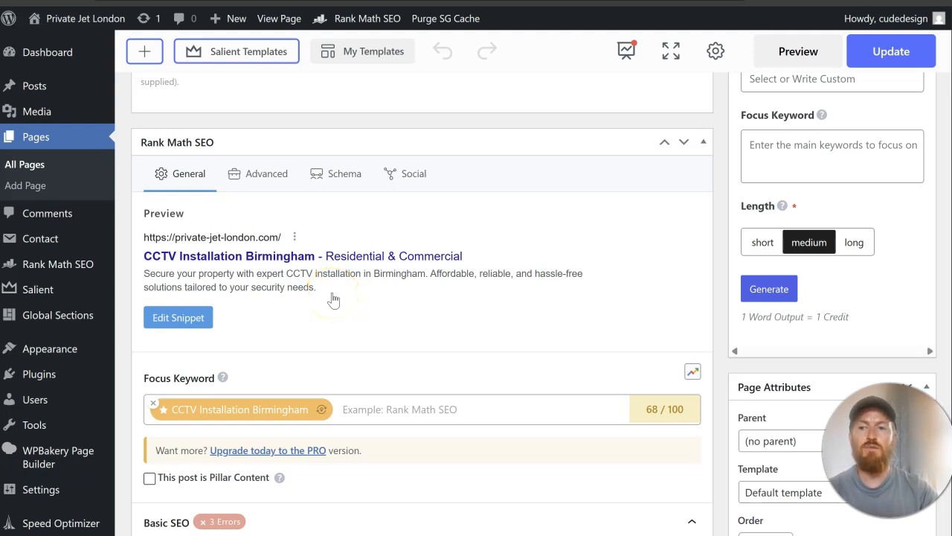
left_click_drag(138, 262, 473, 257)
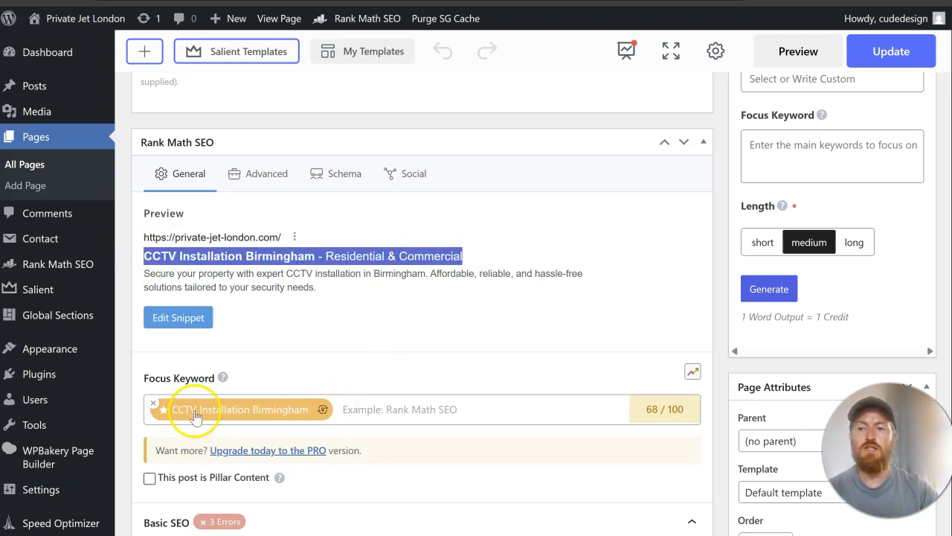
left_click(154, 405)
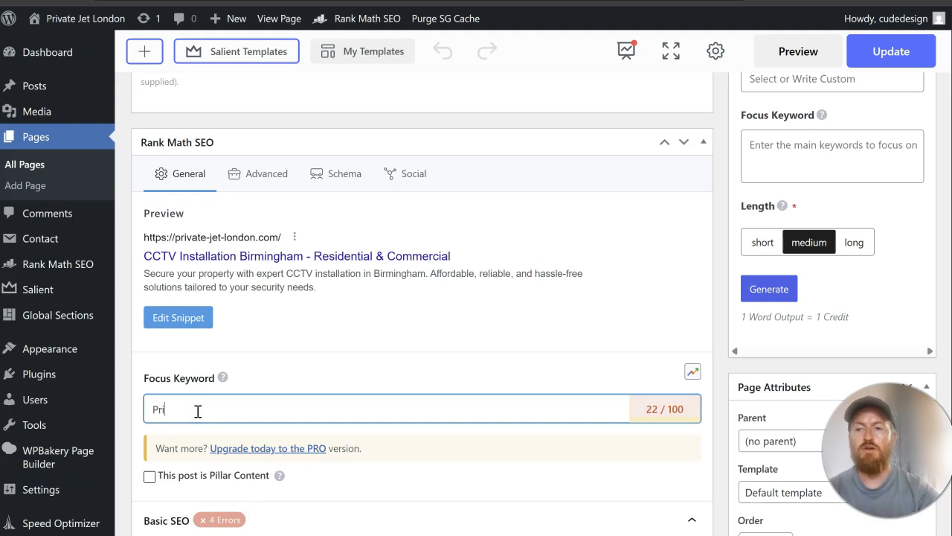
type("Private Jet London")
key("Return")
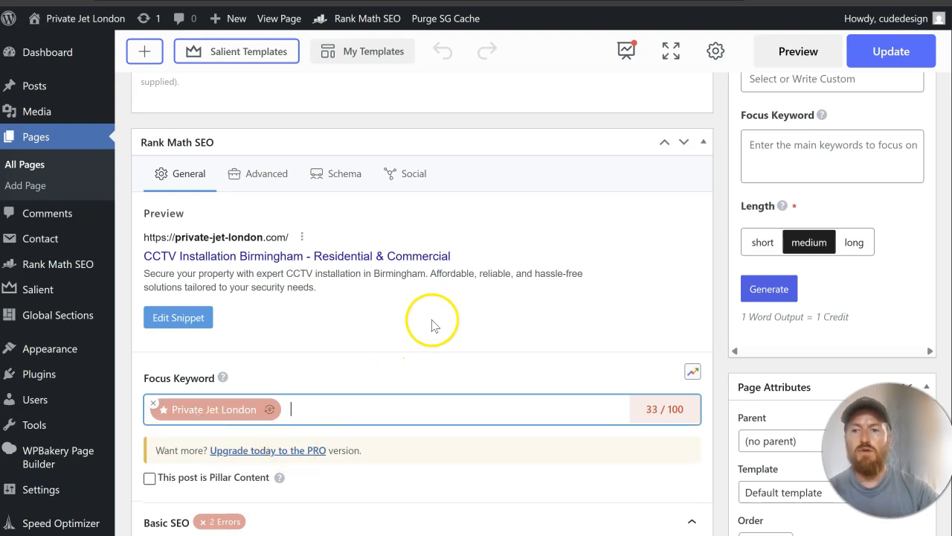
- Open the Home page's snippet for editing and set the SEO title to "Hire Private Jet London - UK to US"
left_click(378, 280)
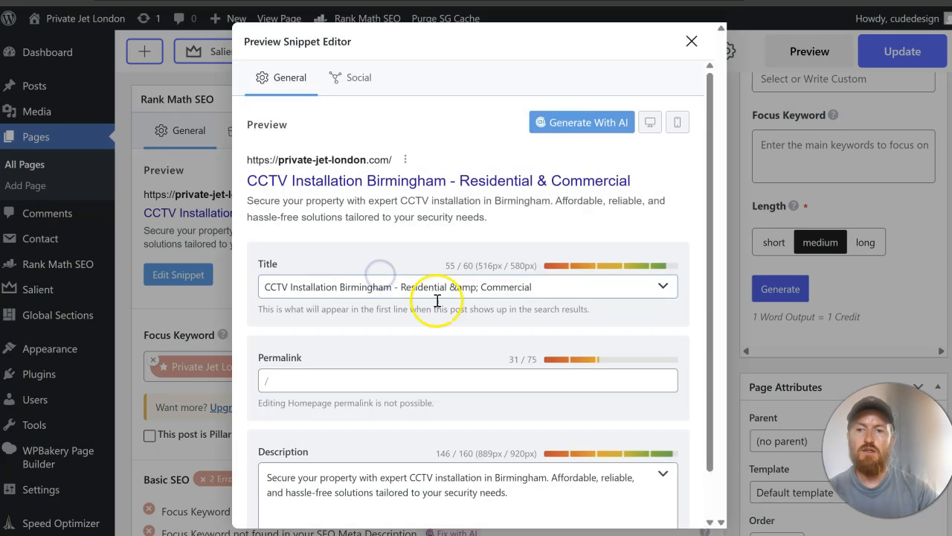
scroll(445, 305, "down", 1)
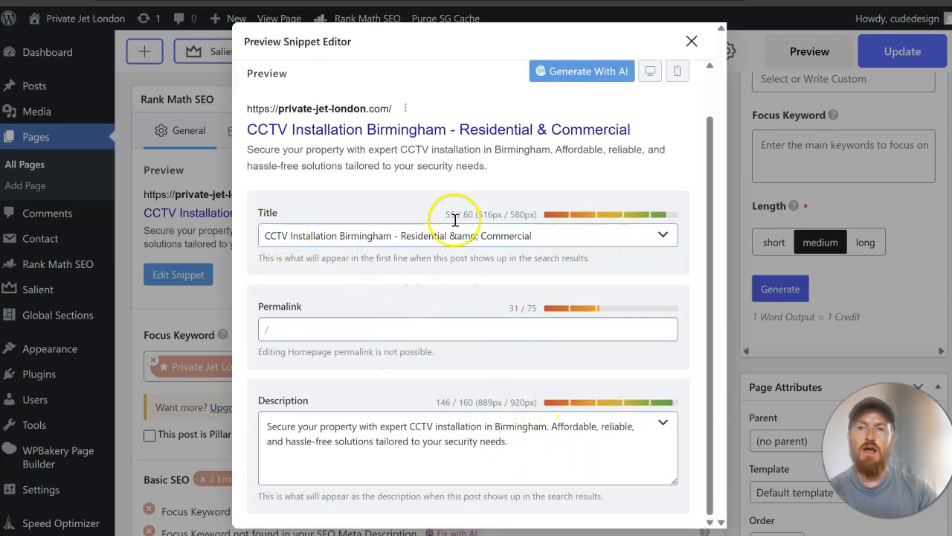
left_click_drag(561, 242, 272, 235)
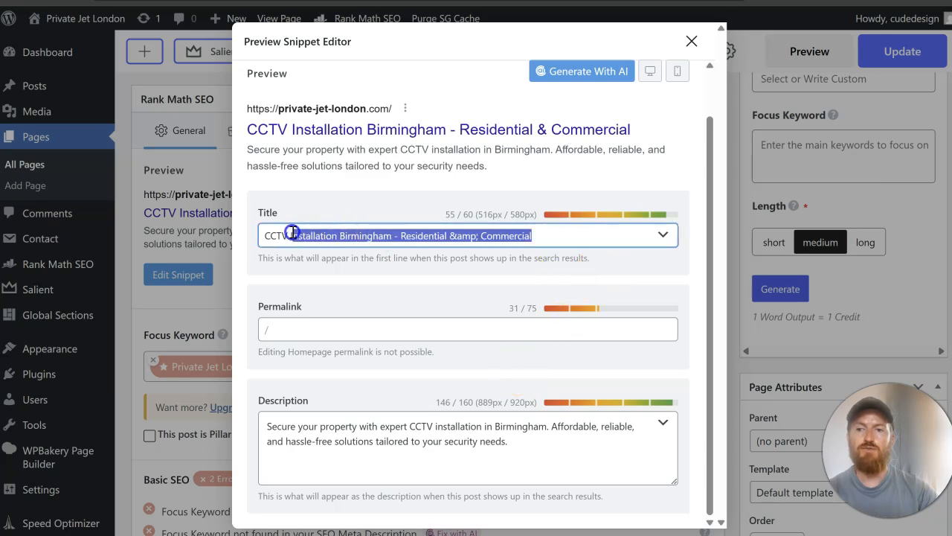
type("Priv")
key("BackSpace")
key("BackSpace")
key("BackSpace")
key("BackSpace")
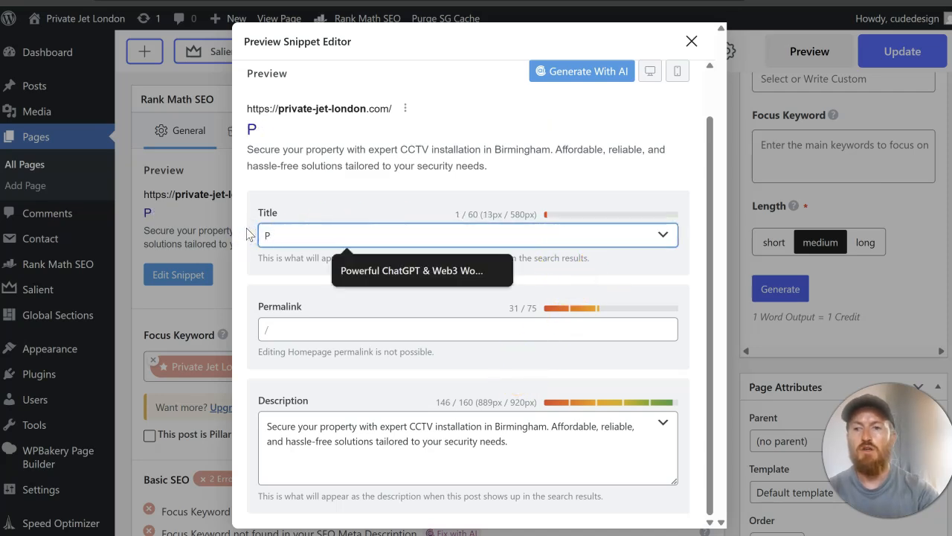
type("Hire Pri")
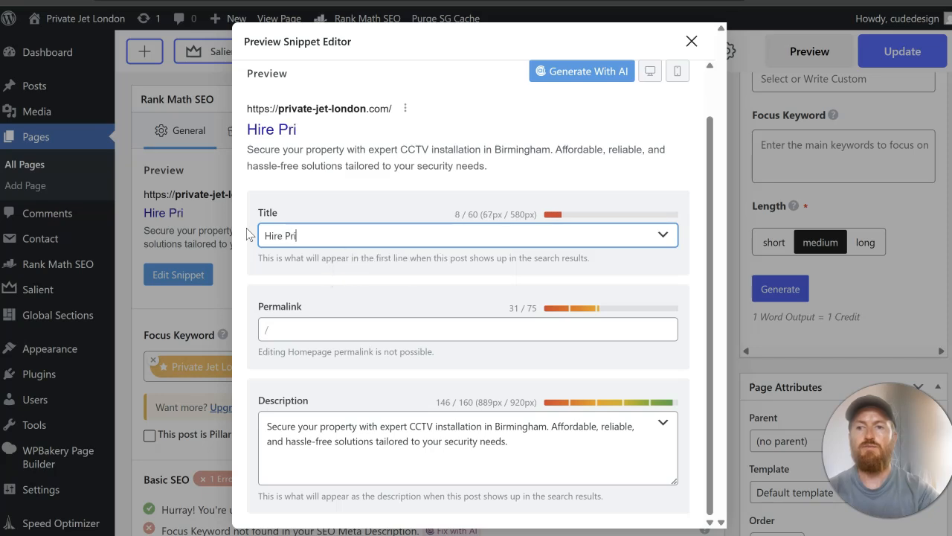
type("vate Jet London")
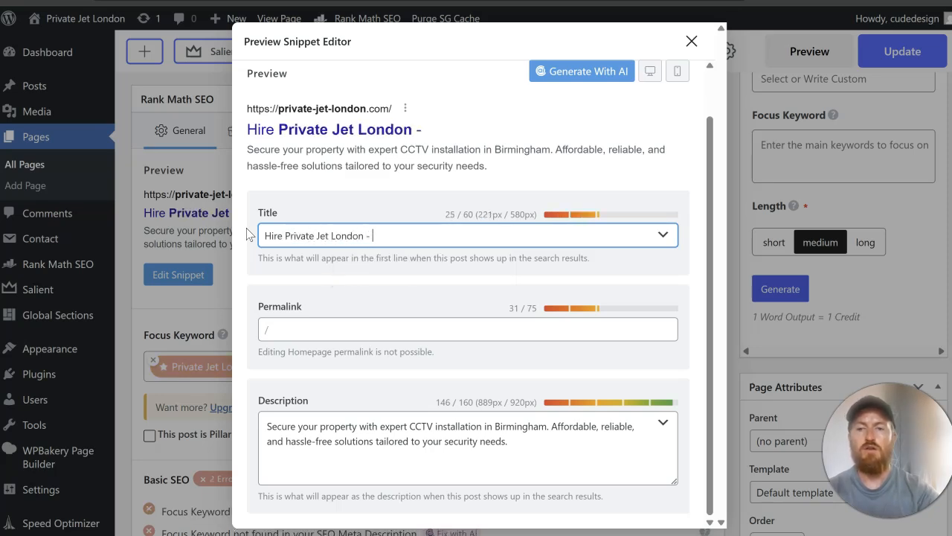
type(" - UK to US")
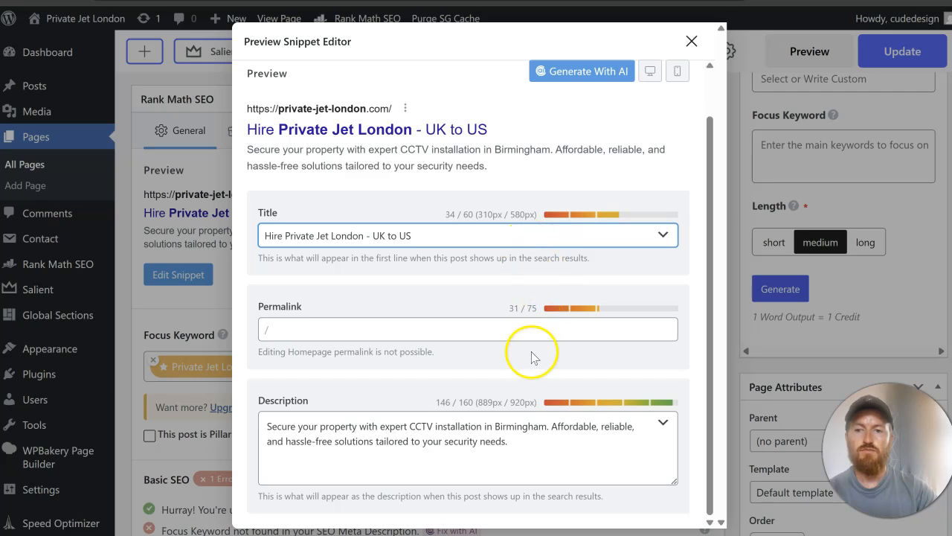
- Replace the meta description with "Hire a private jet in London to Europe and the US." and check the title's length counter
left_click_drag(542, 440, 268, 411)
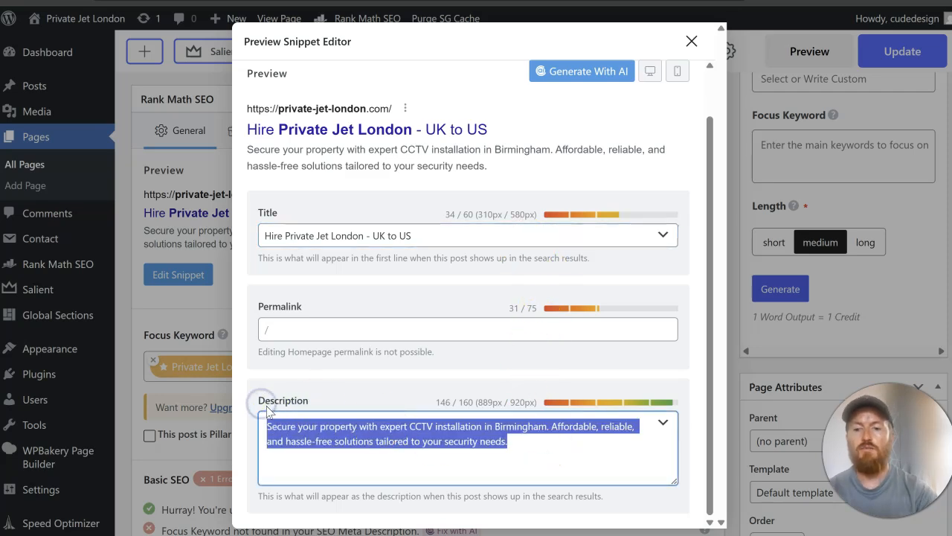
type("Hire a private je")
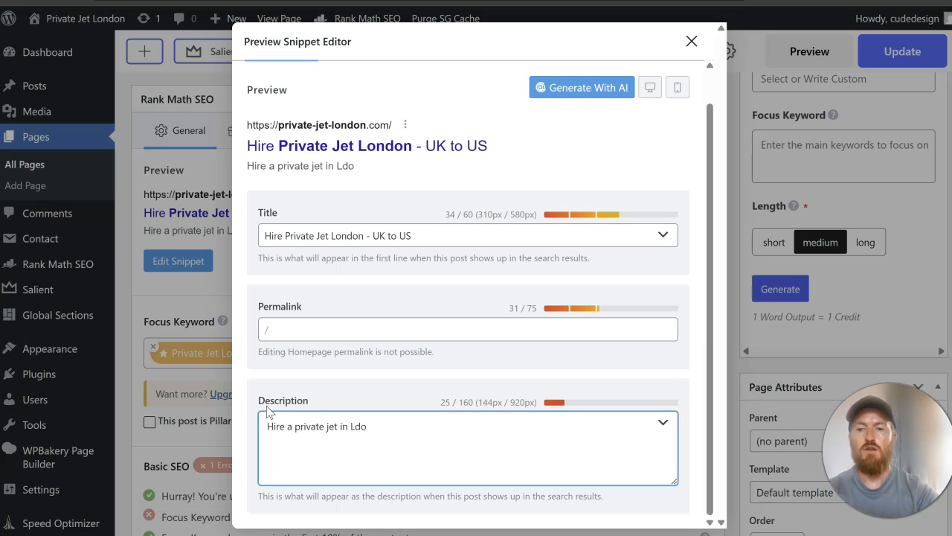
type("t in London to Europe and the US.")
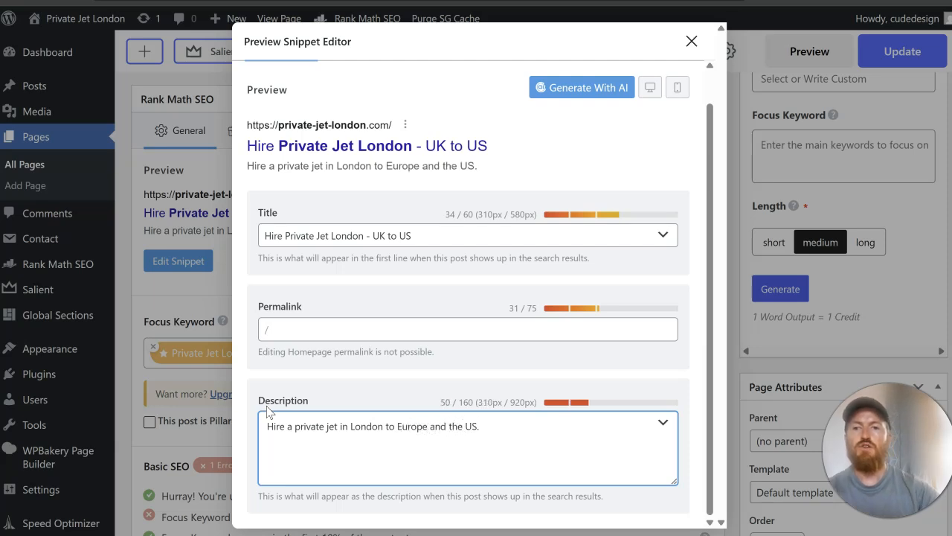
double_click(452, 214)
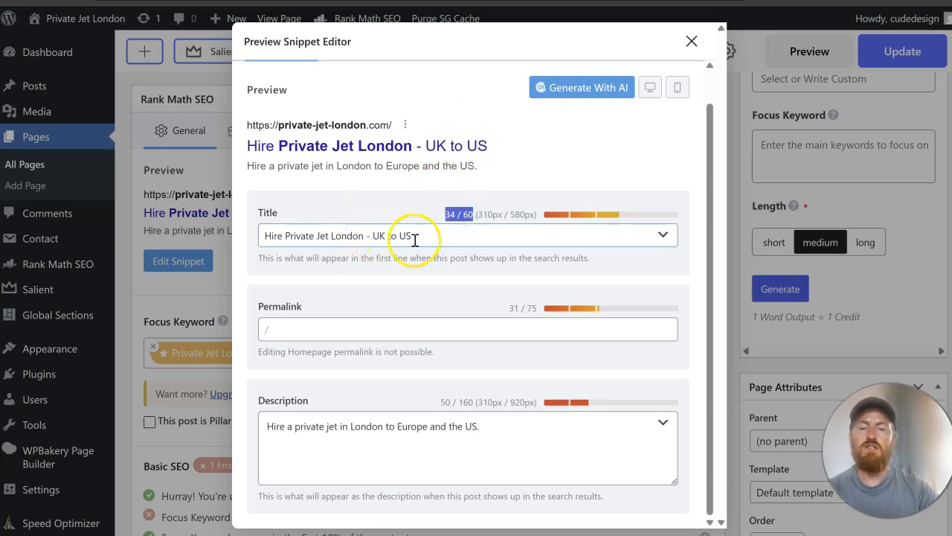
left_click(437, 222)
left_click_drag(437, 222, 472, 217)
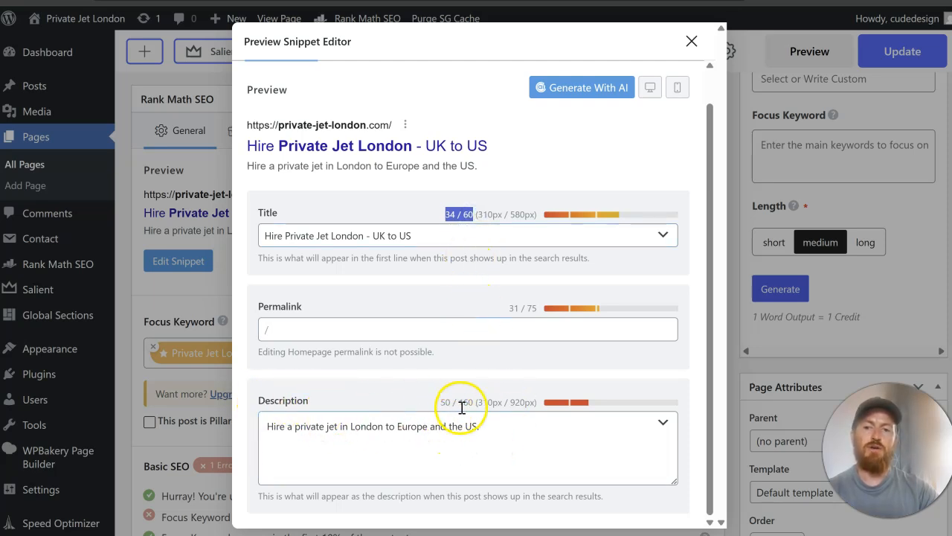
- Append "We are an established UK company offering luxury private jets from the UK globally." to the meta description and close the snippet editor
left_click(497, 427)
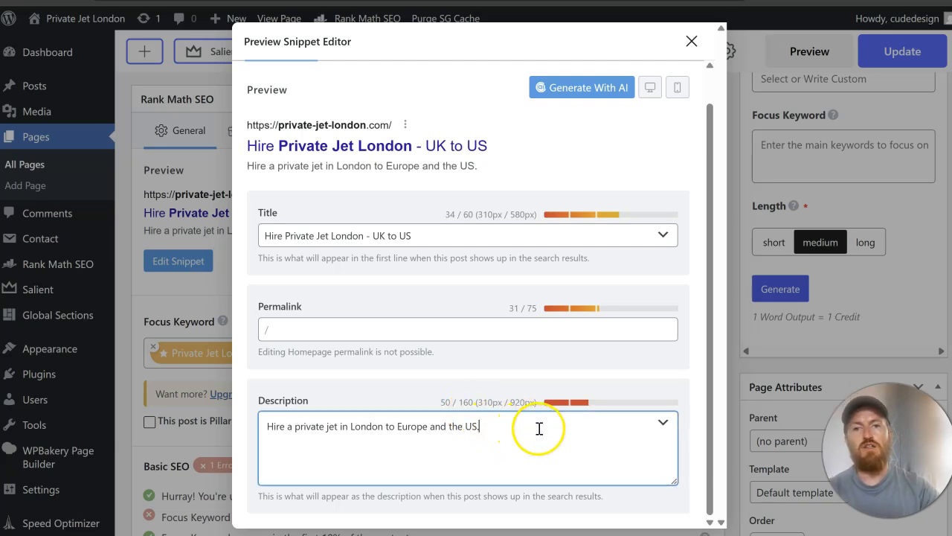
left_click(537, 431)
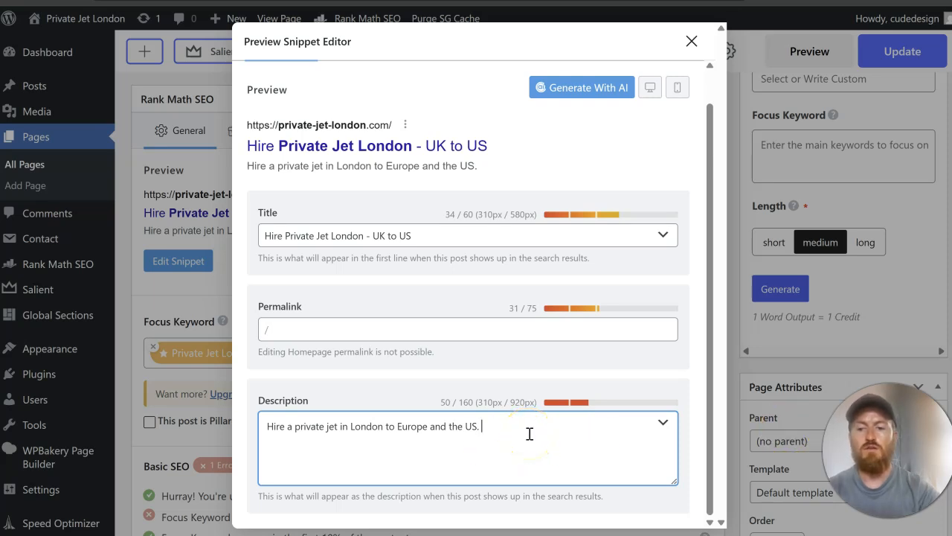
type("We are ab e")
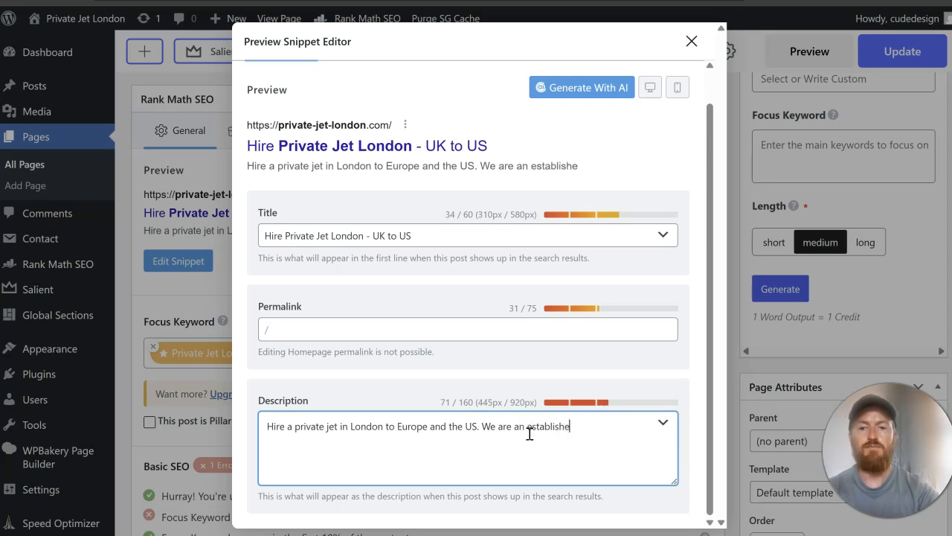
type("stablished UK company")
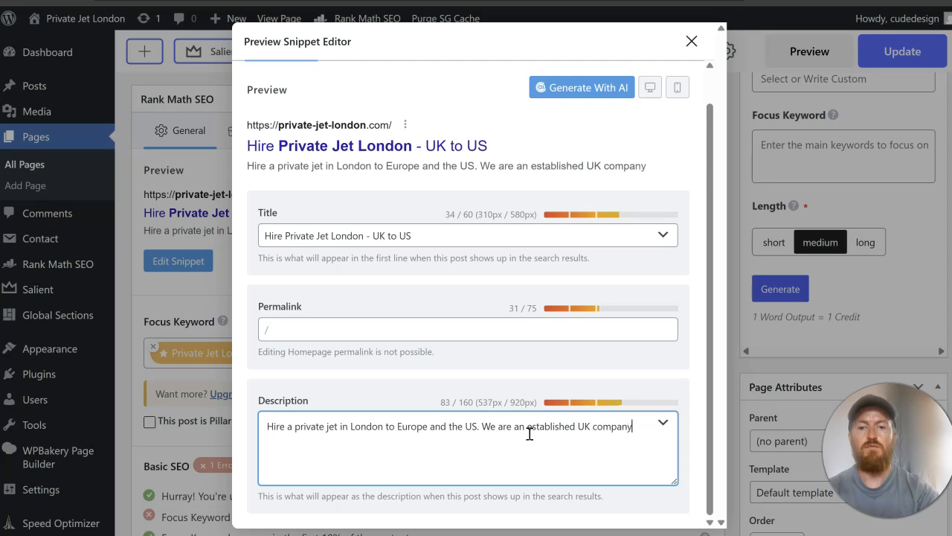
type(" offering luxury ")
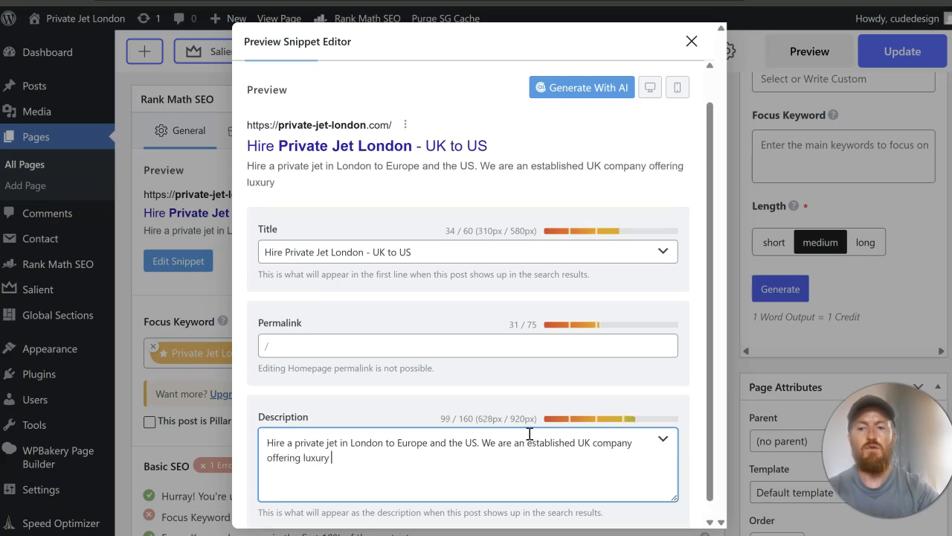
type("pri")
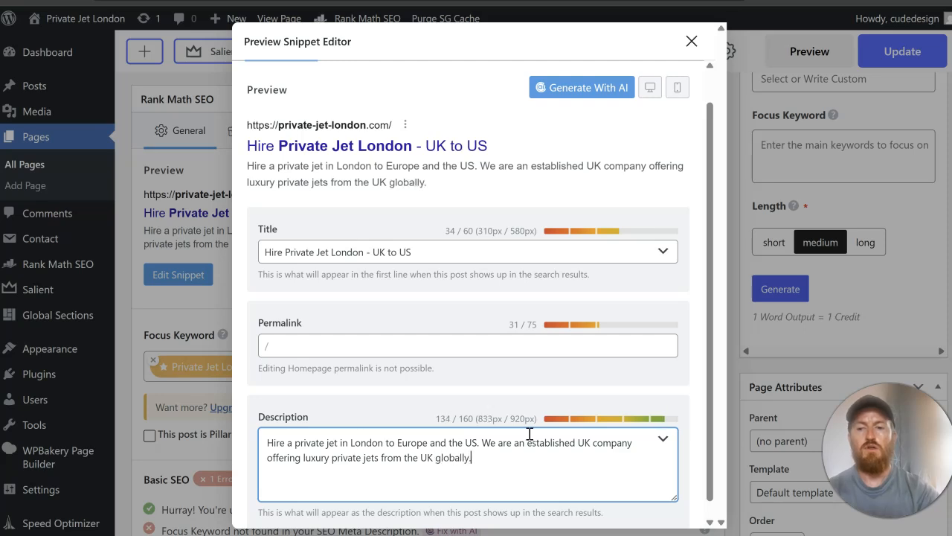
left_click(688, 40)
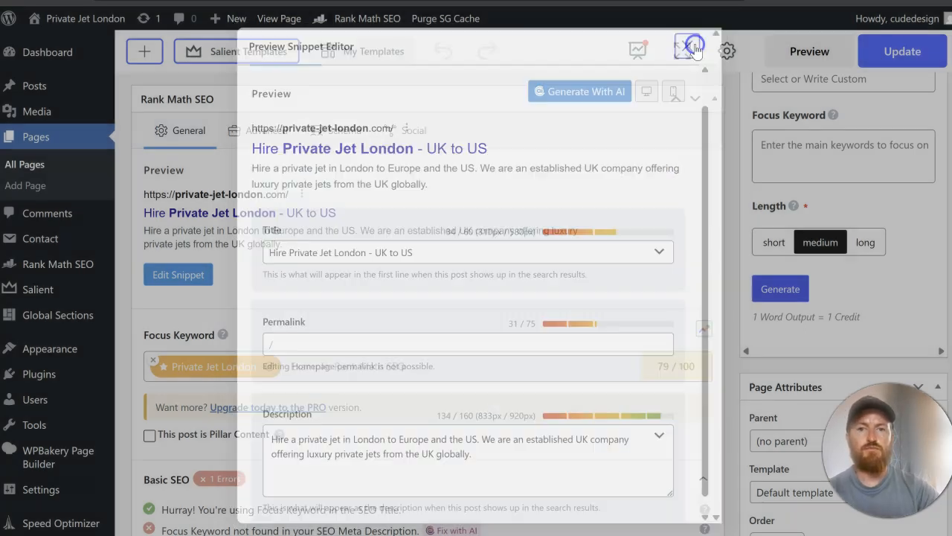
- Update the Home page and check its SEO score, keyword and schema in the All Pages list
scroll(758, 229, "up", 10)
left_click(903, 341)
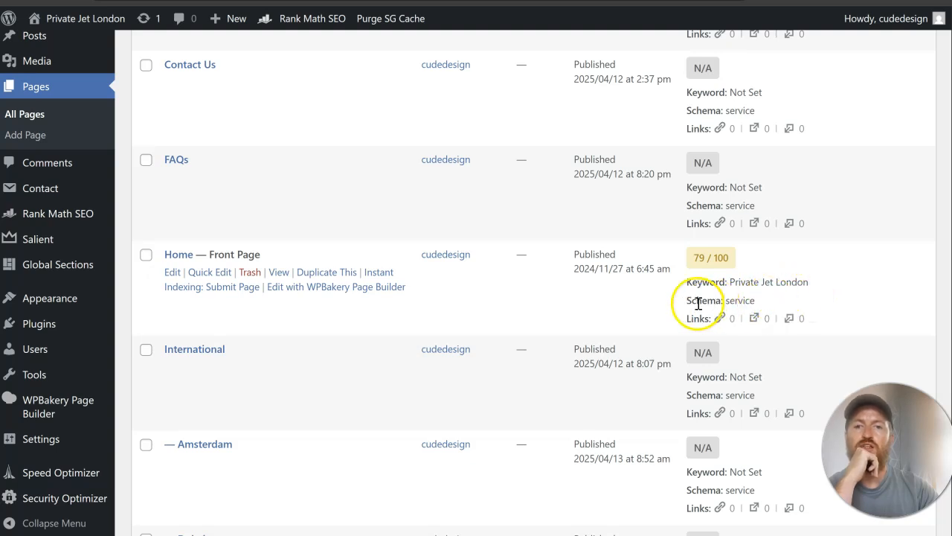
left_click_drag(689, 300, 797, 300)
left_click(795, 300)
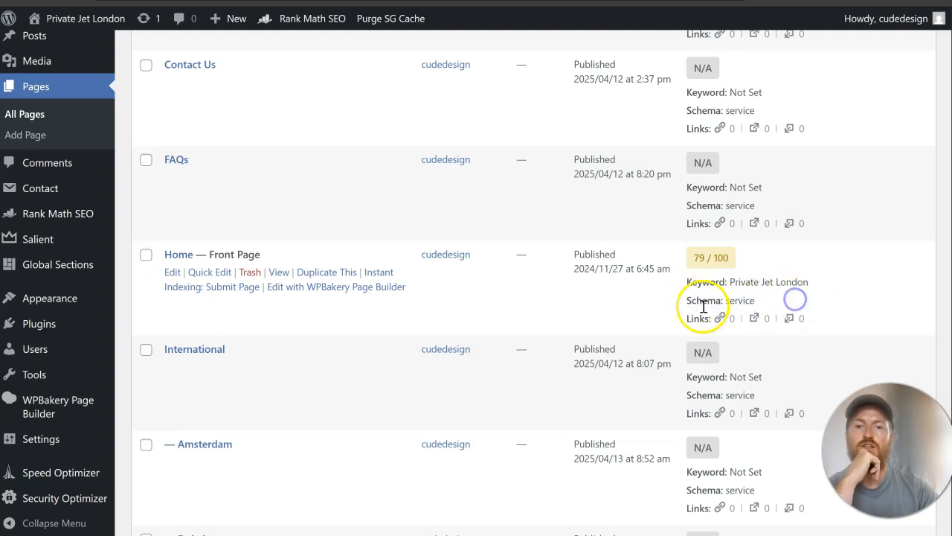
- Return to the Home page editor, reopen its snippet and generate an alternative SEO title and description with AI
left_click(212, 0)
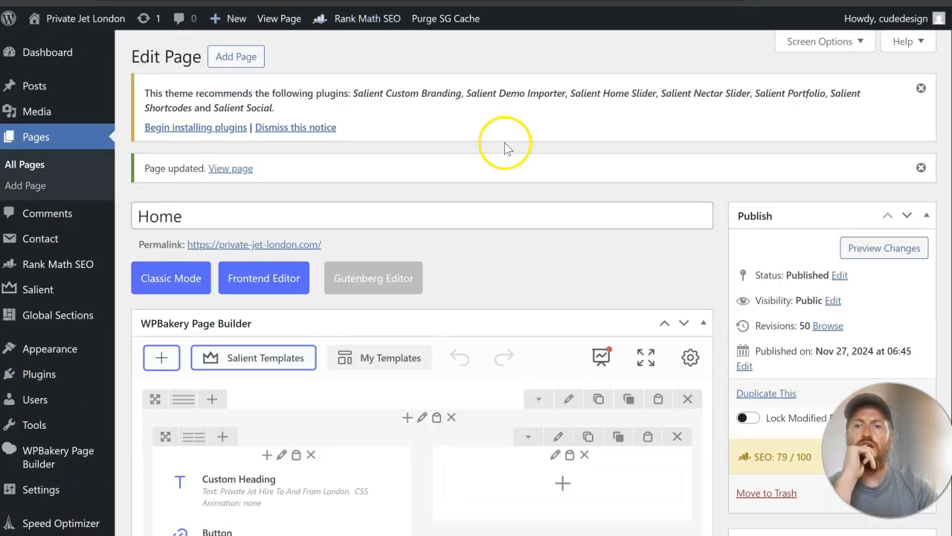
scroll(718, 248, "down", 20)
scroll(719, 256, "down", 20)
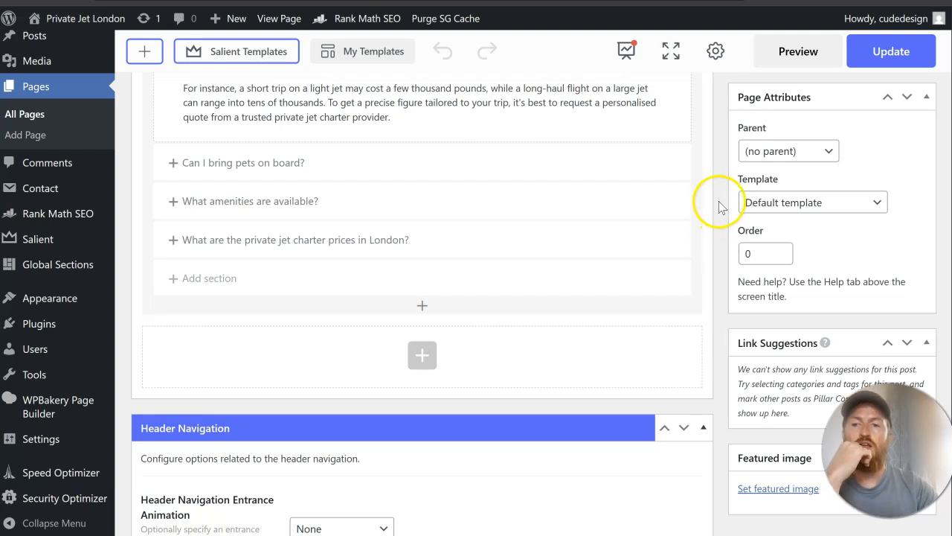
scroll(719, 201, "down", 6)
scroll(719, 201, "down", 20)
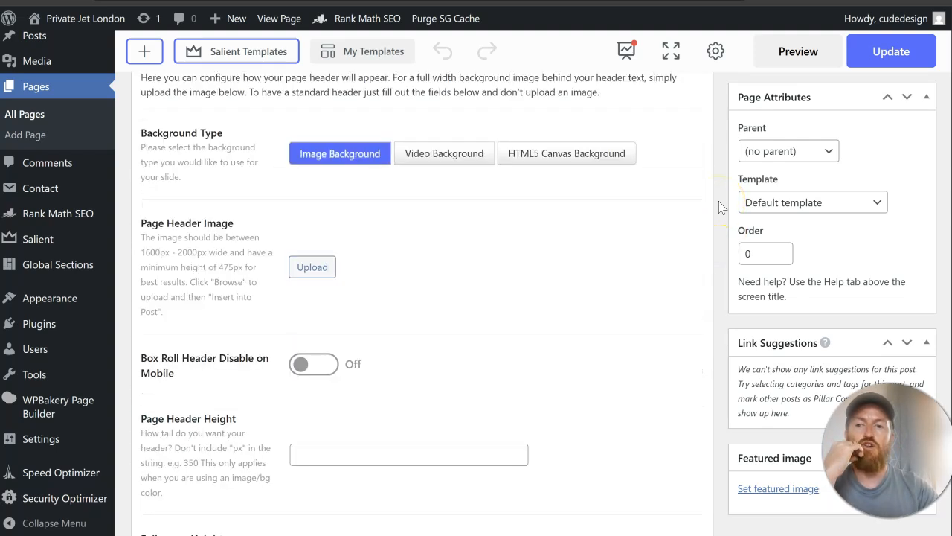
scroll(719, 201, "down", 20)
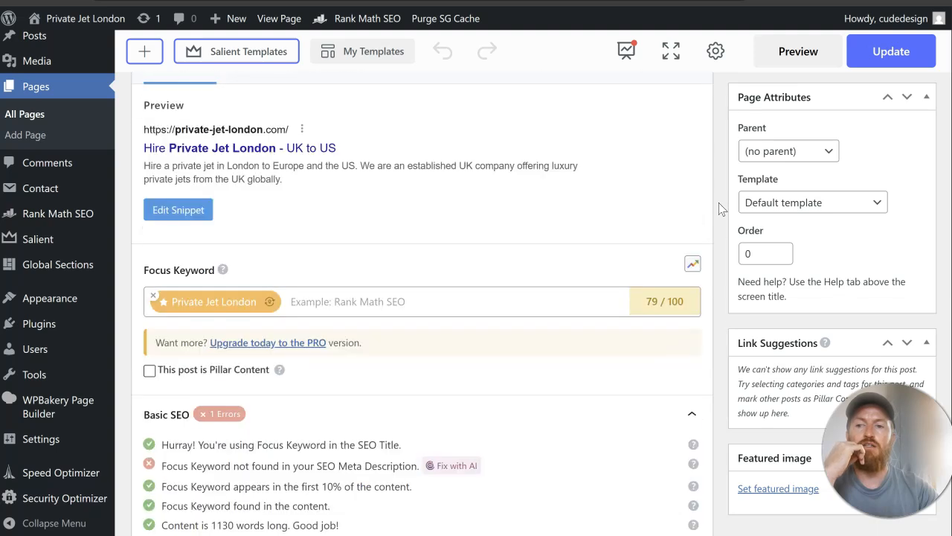
scroll(260, 216, "up", 2)
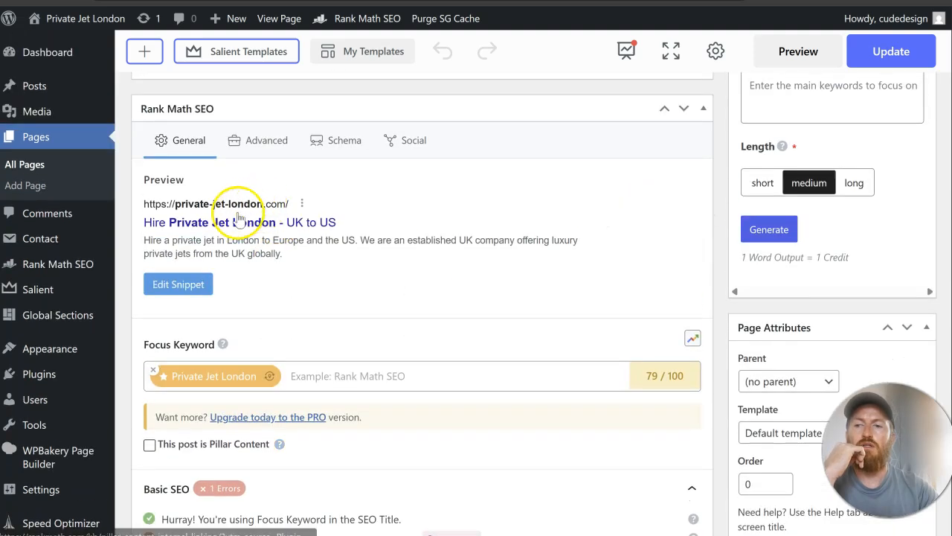
left_click(201, 284)
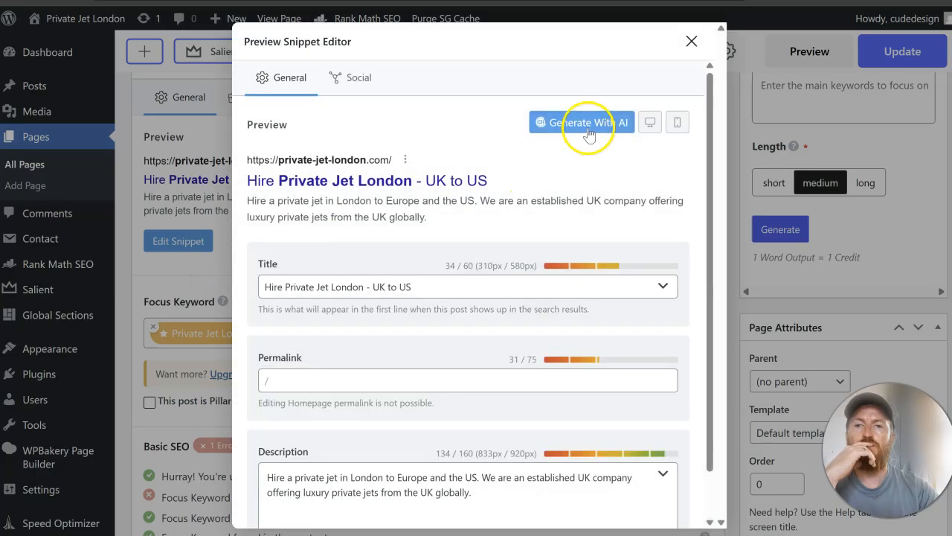
left_click(589, 124)
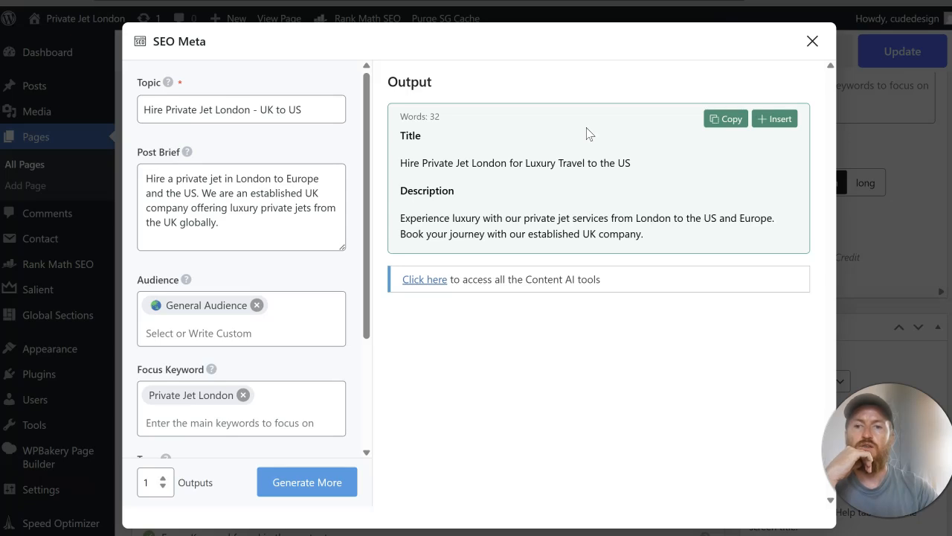
left_click(316, 186)
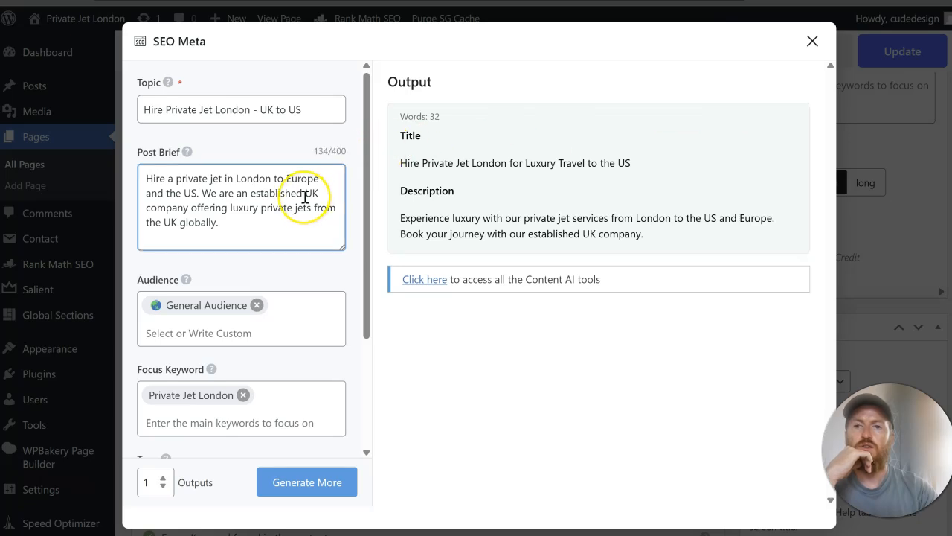
- Insert the AI-generated SEO title and description into the Home page snippet and close the snippet editor
scroll(303, 196, "down", 3)
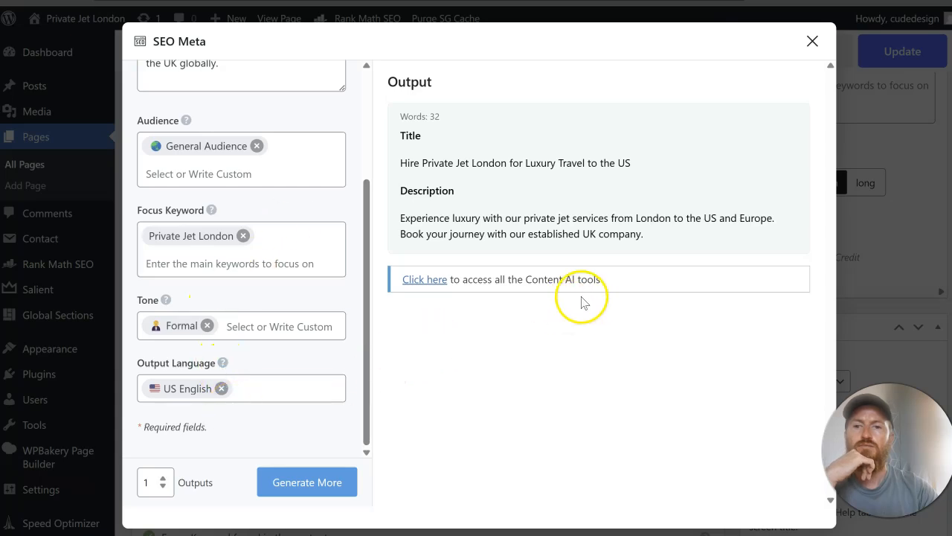
left_click(269, 225)
scroll(266, 235, "up", 3)
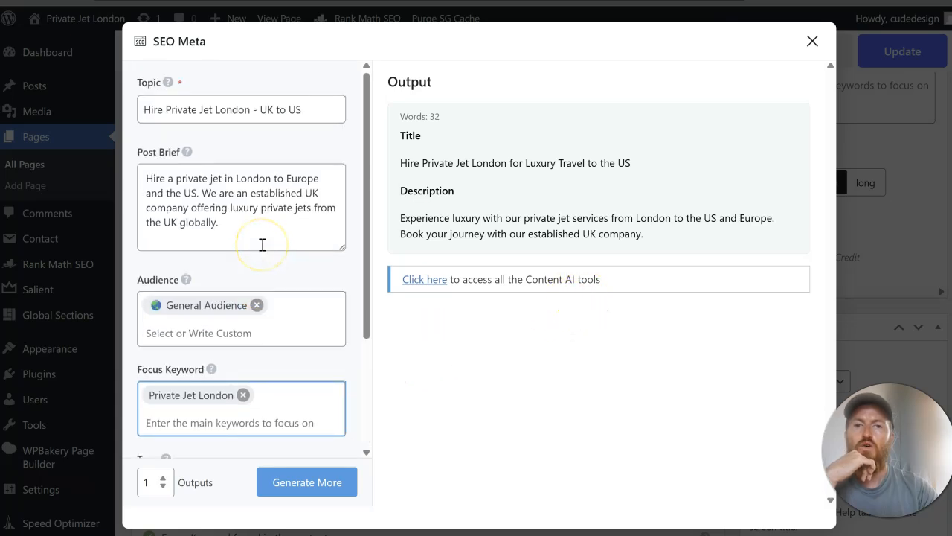
mouse_move(437, 186)
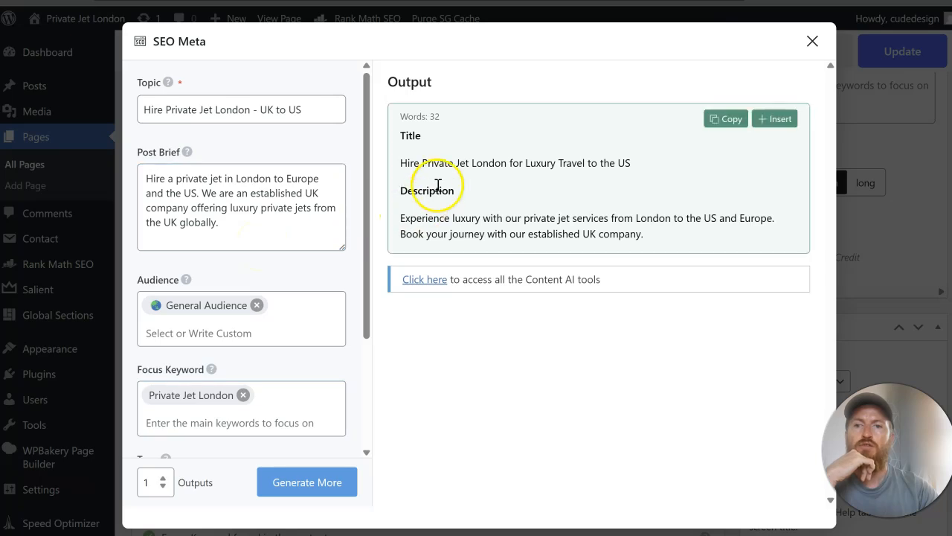
left_click(770, 121)
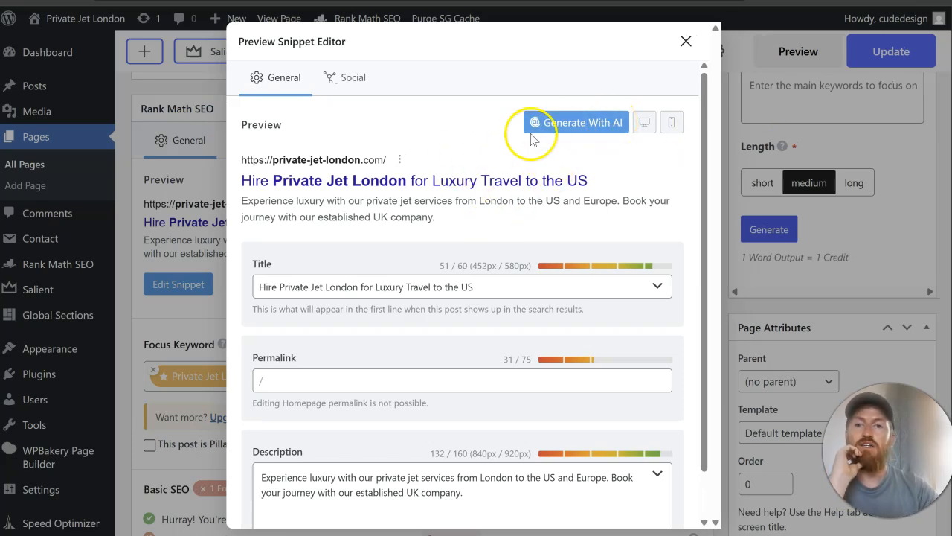
scroll(374, 187, "down", 2)
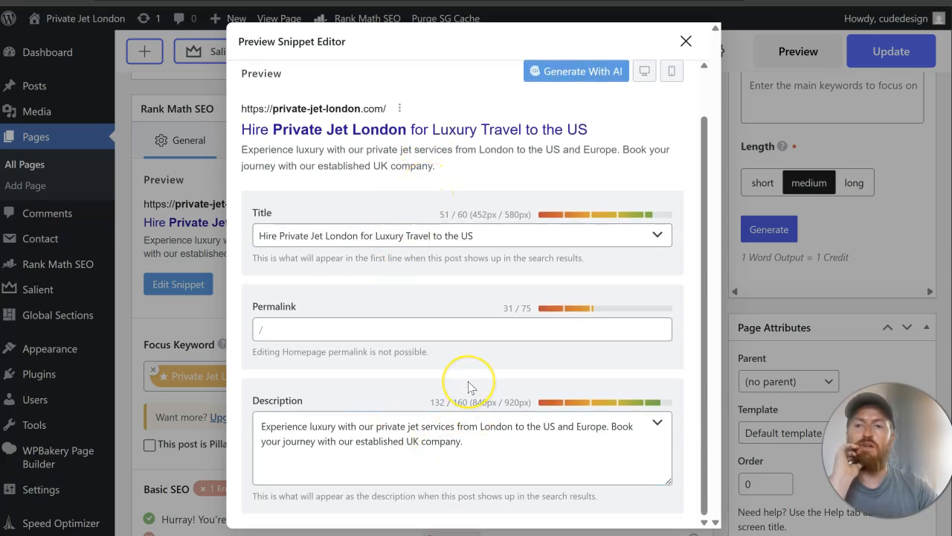
scroll(468, 383, "down", 3)
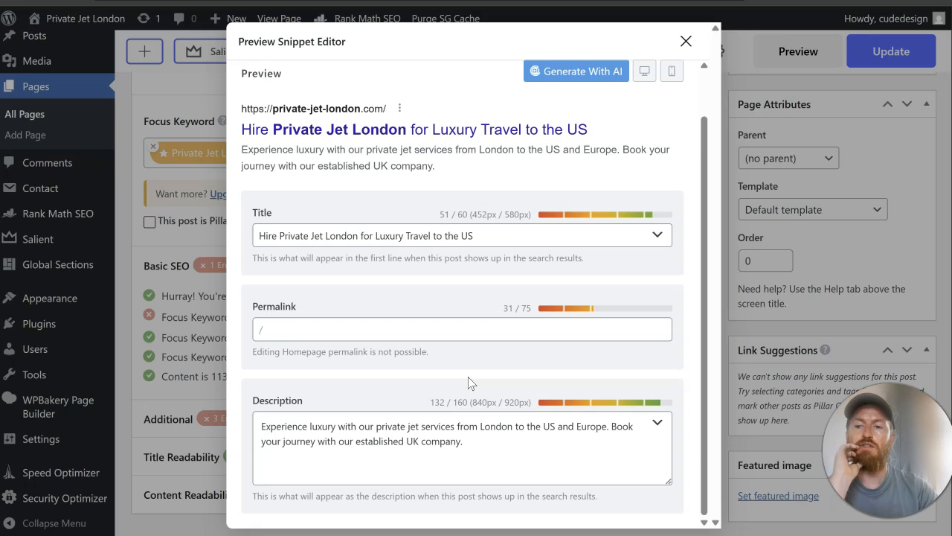
scroll(474, 379, "up", 2)
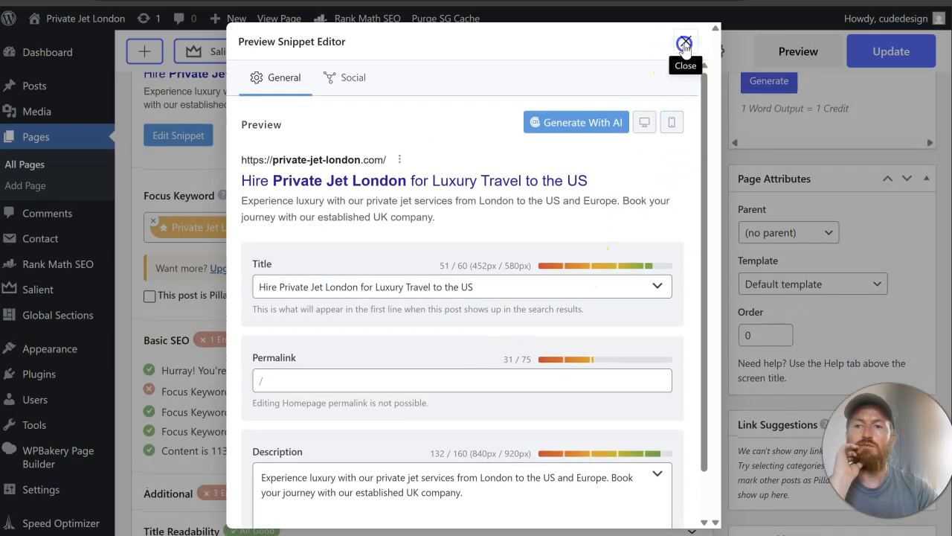
left_click(685, 44)
- Expand the Additional SEO checks and review them together with the Basic SEO checks for the Home page
scroll(346, 383, "down", 2)
left_click(356, 424)
scroll(365, 402, "down", 1)
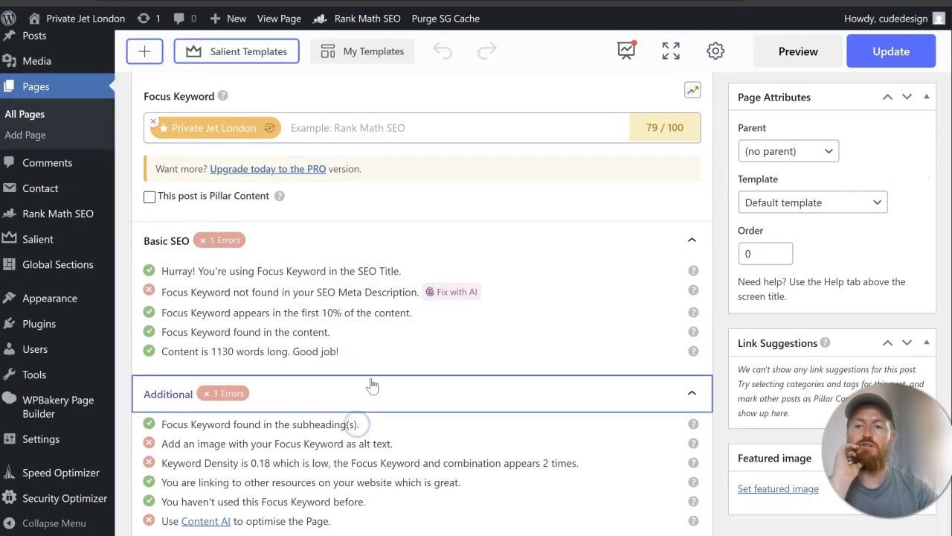
scroll(375, 372, "down", 2)
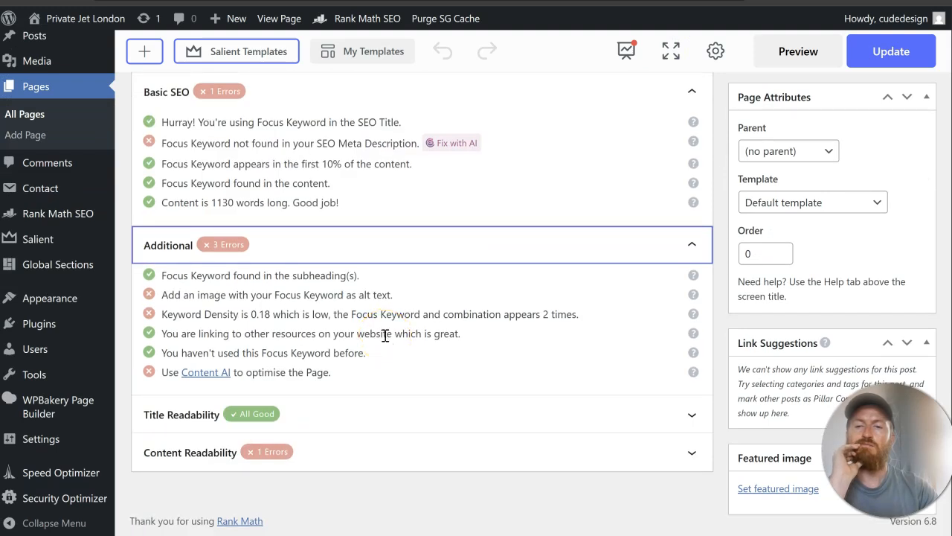
- Open the Content AI guide linked in the Additional checks, decline its cookies and skim the article
left_click(205, 373)
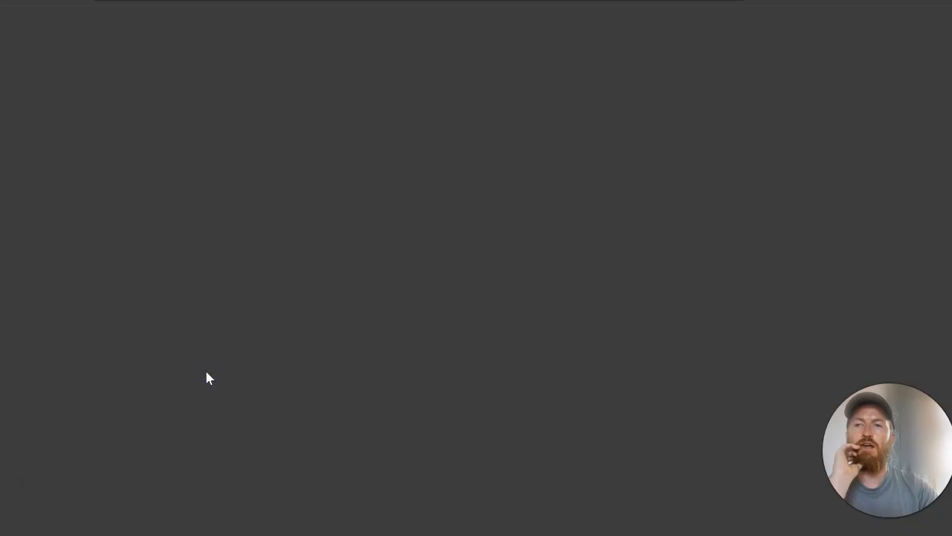
scroll(447, 315, "down", 2)
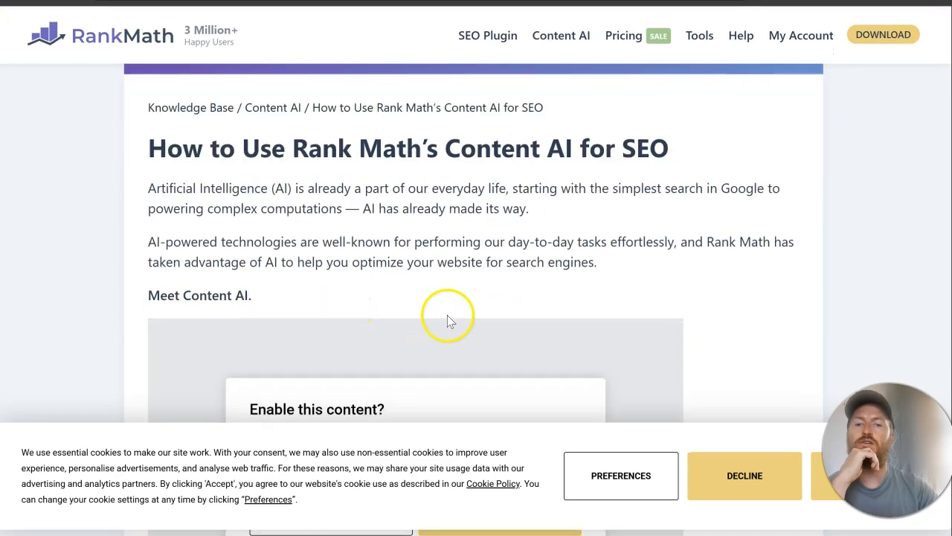
left_click(744, 495)
scroll(612, 372, "down", 3)
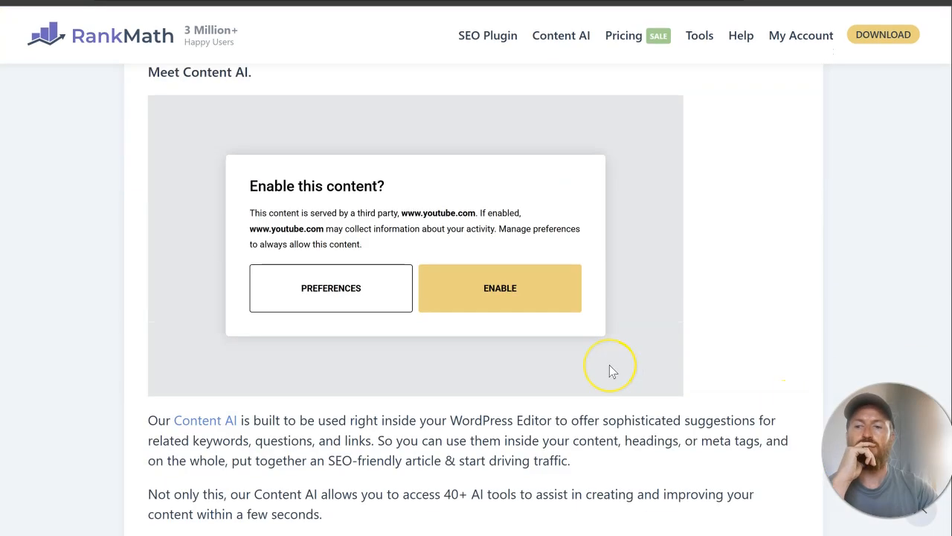
scroll(609, 365, "up", 3)
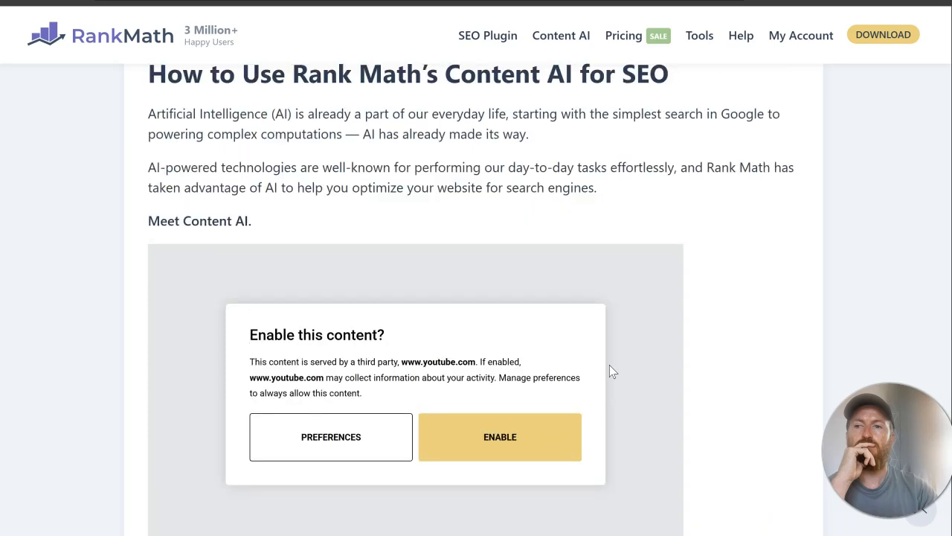
scroll(609, 372, "down", 2)
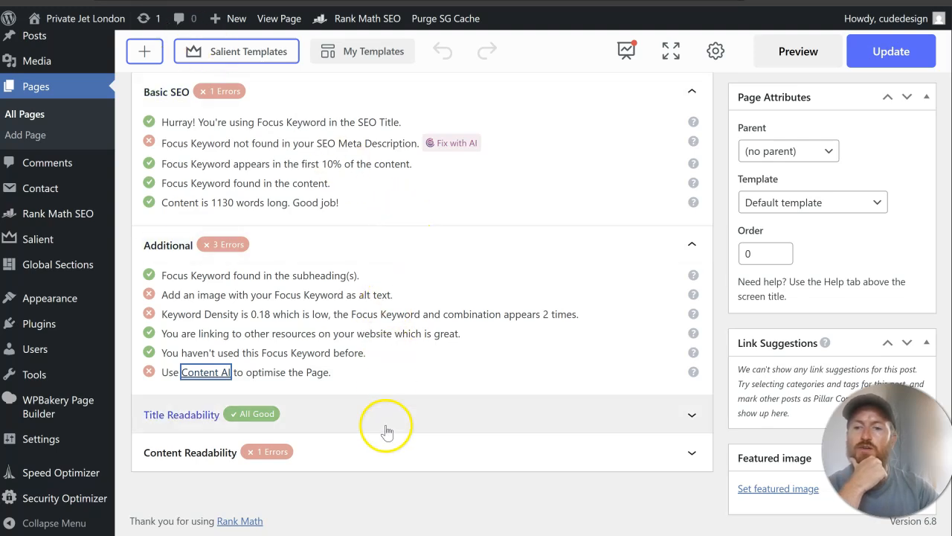
- Examine the Content Readability checks and look back through the Home page's builder content
left_click(383, 452)
scroll(407, 305, "down", 2)
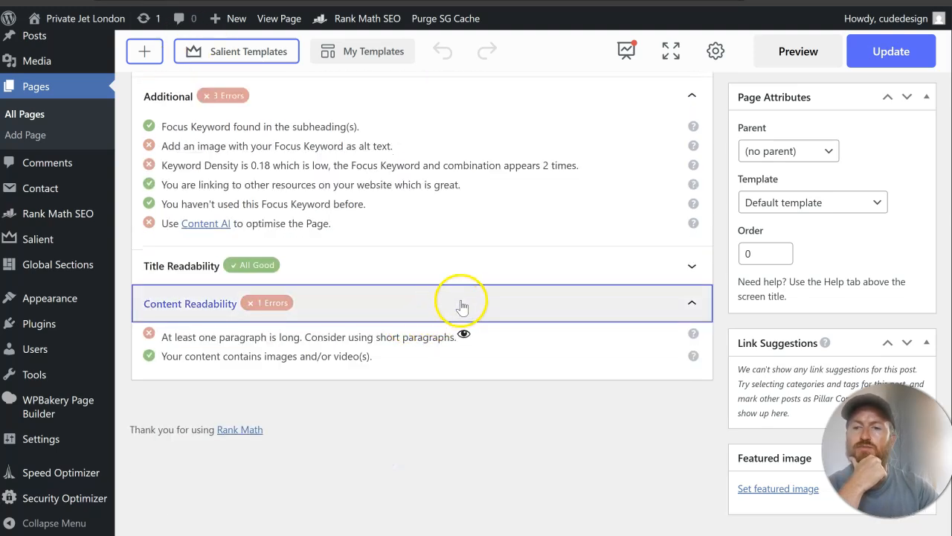
scroll(461, 305, "up", 15)
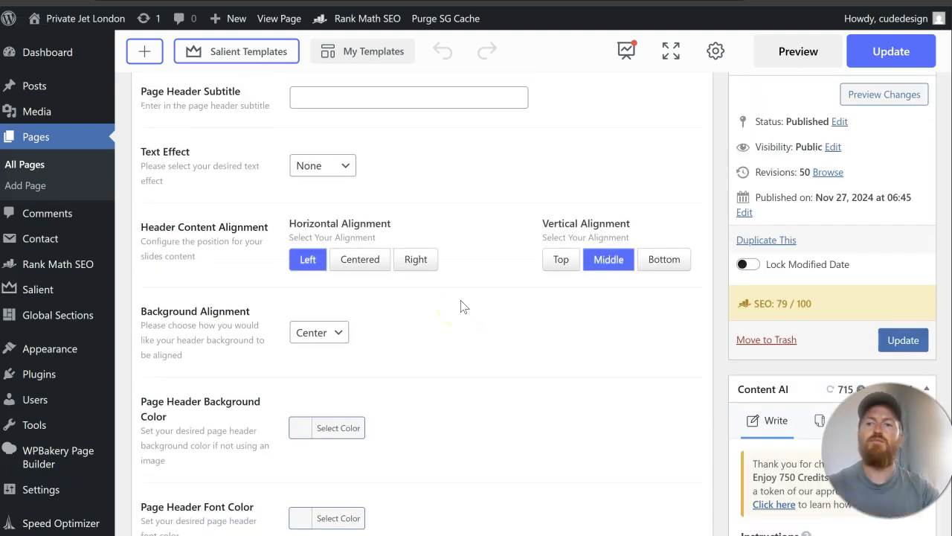
scroll(460, 305, "up", 7)
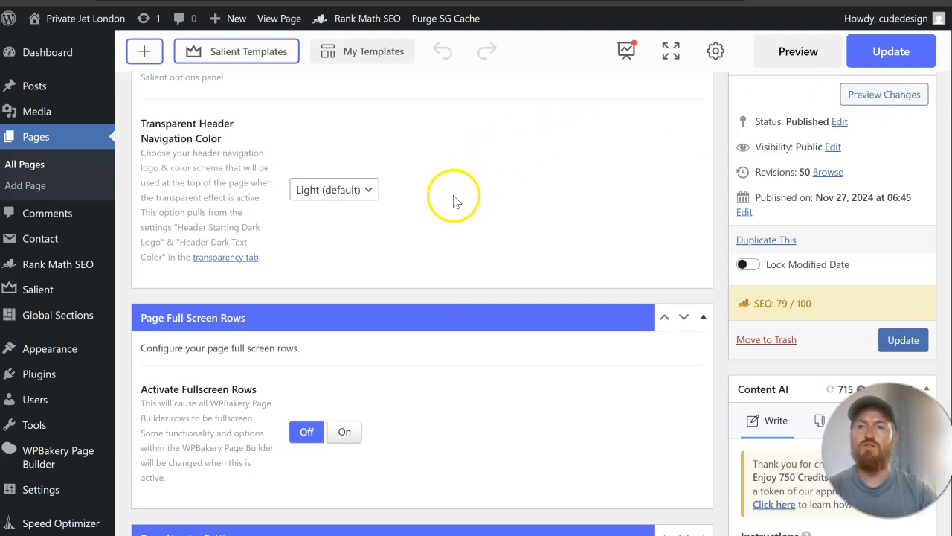
scroll(456, 204, "up", 10)
scroll(454, 208, "up", 15)
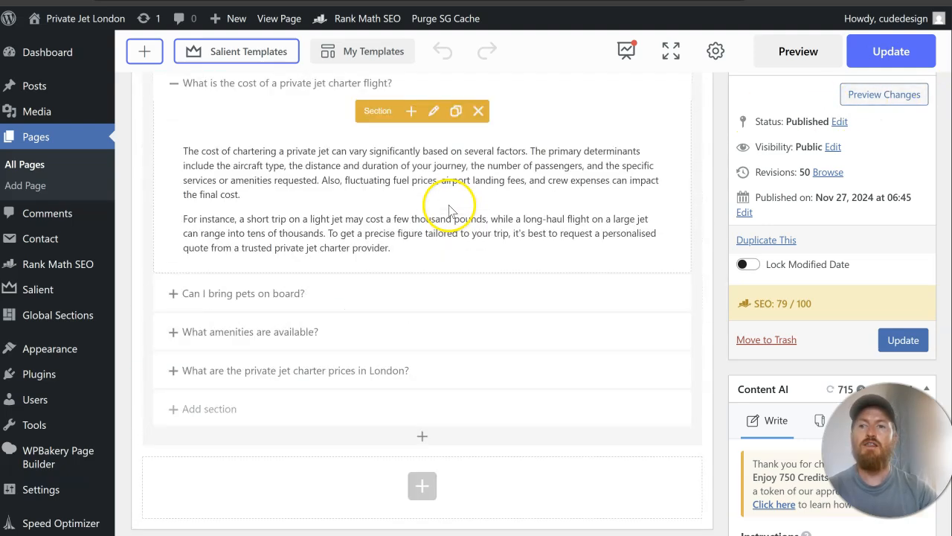
scroll(483, 193, "up", 15)
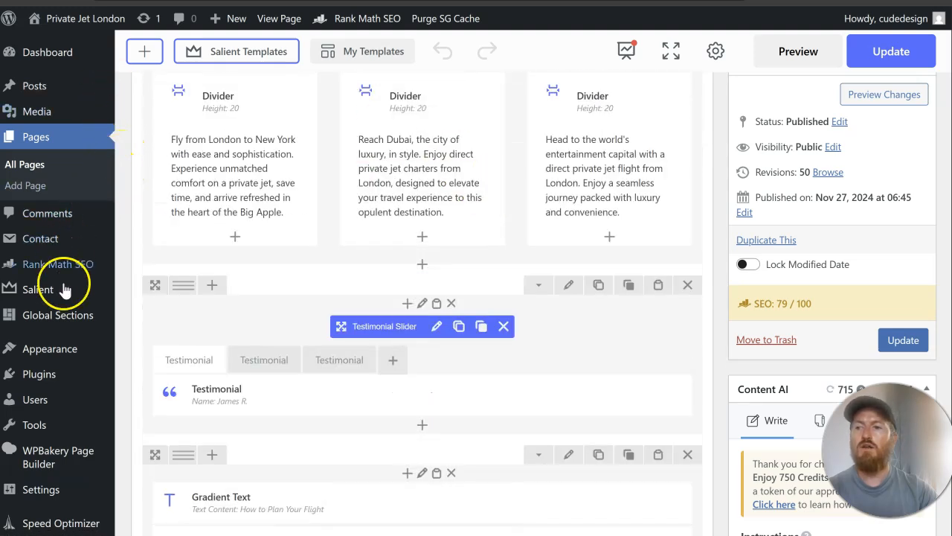
mouse_move(70, 349)
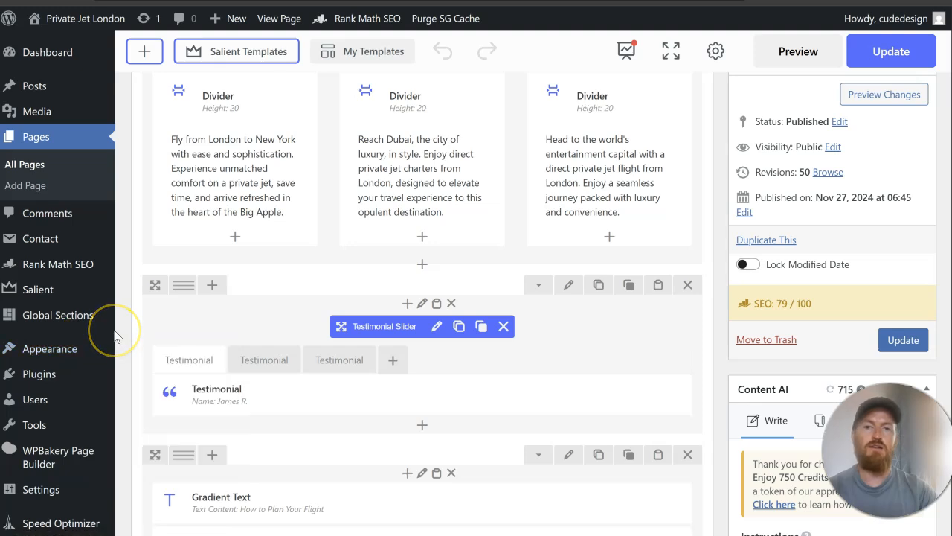
scroll(350, 244, "up", 4)
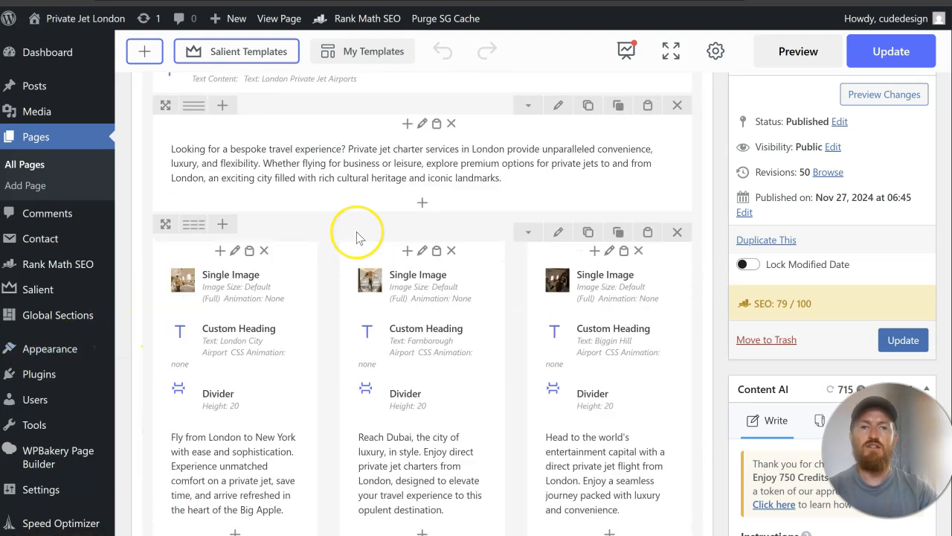